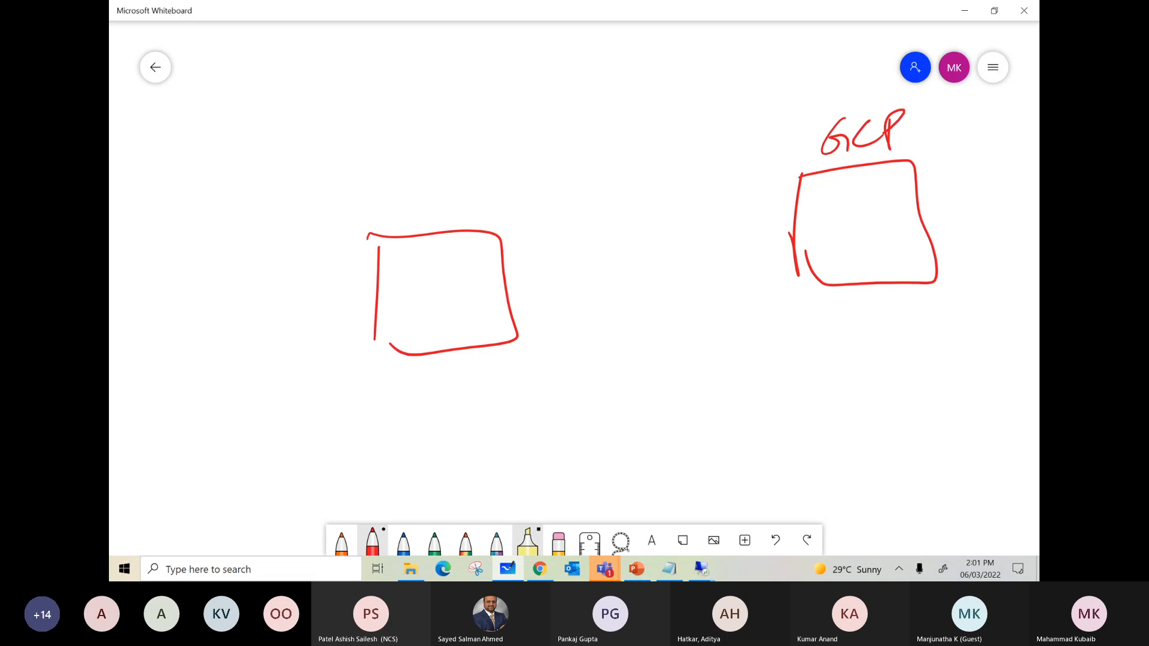
- Handwrite the label "ON-Pr" above the unlabelled box in red ink
drag(435, 187, 446, 186)
drag(451, 169, 450, 184)
mouse_move(467, 173)
mouse_down()
mouse_move(467, 186)
mouse_move(480, 170)
mouse_up()
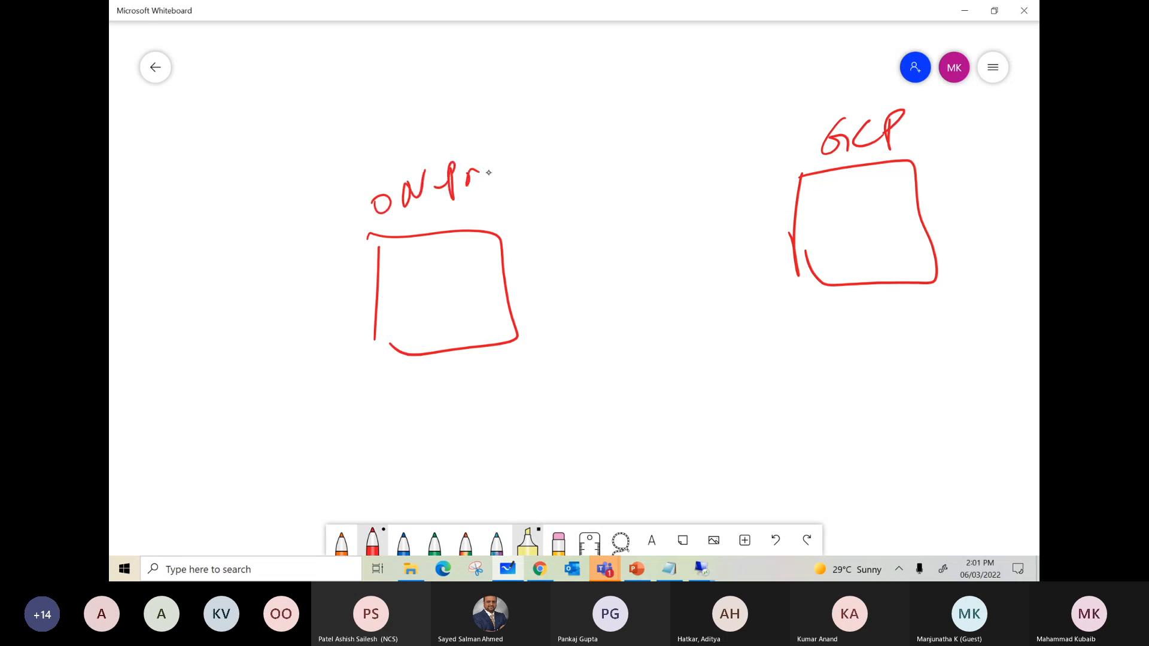
- Mark a filled connection point on the facing sides of the ON-Pr and GCP boxes and join them with a line
drag(497, 273, 509, 269)
drag(786, 214, 799, 213)
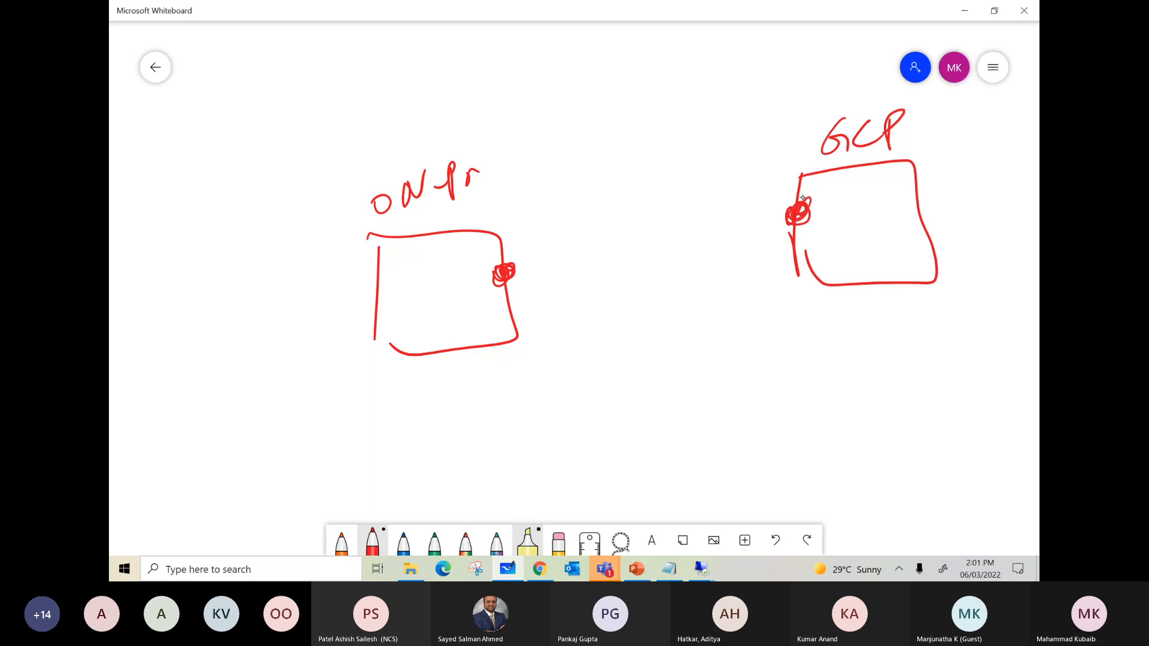
drag(507, 267, 786, 216)
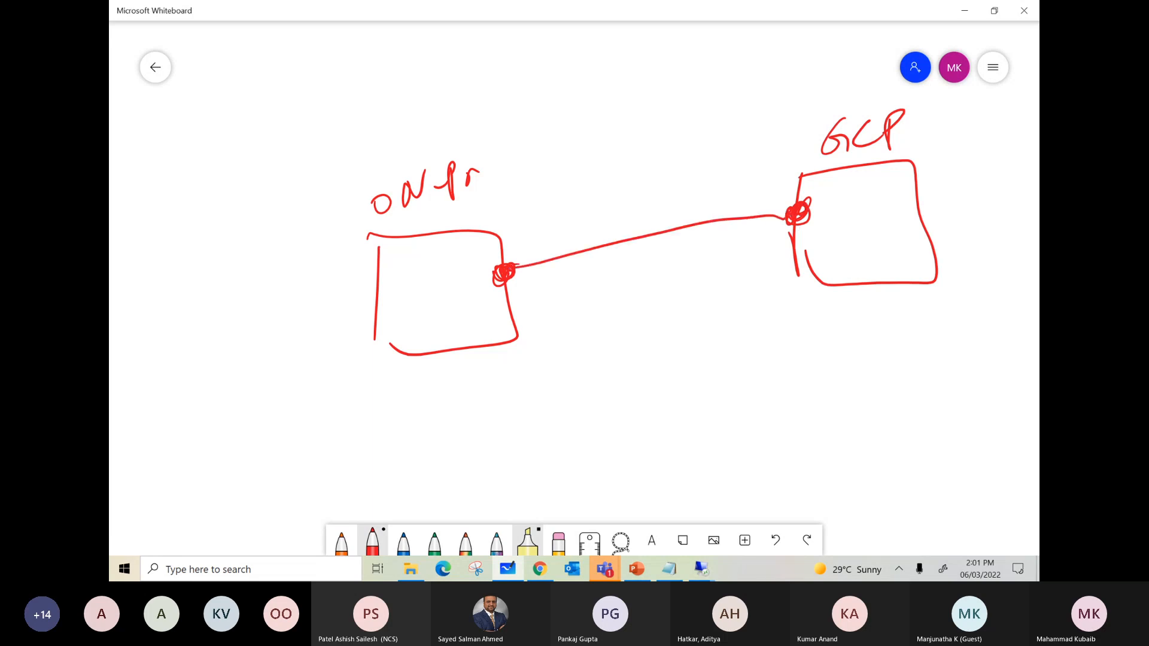
- Add a tick on the connecting line and a bracket above it labelled "Net"
drag(629, 239, 672, 212)
mouse_move(597, 204)
mouse_down()
mouse_move(684, 178)
mouse_move(686, 162)
mouse_move(607, 192)
mouse_up()
drag(620, 147, 673, 123)
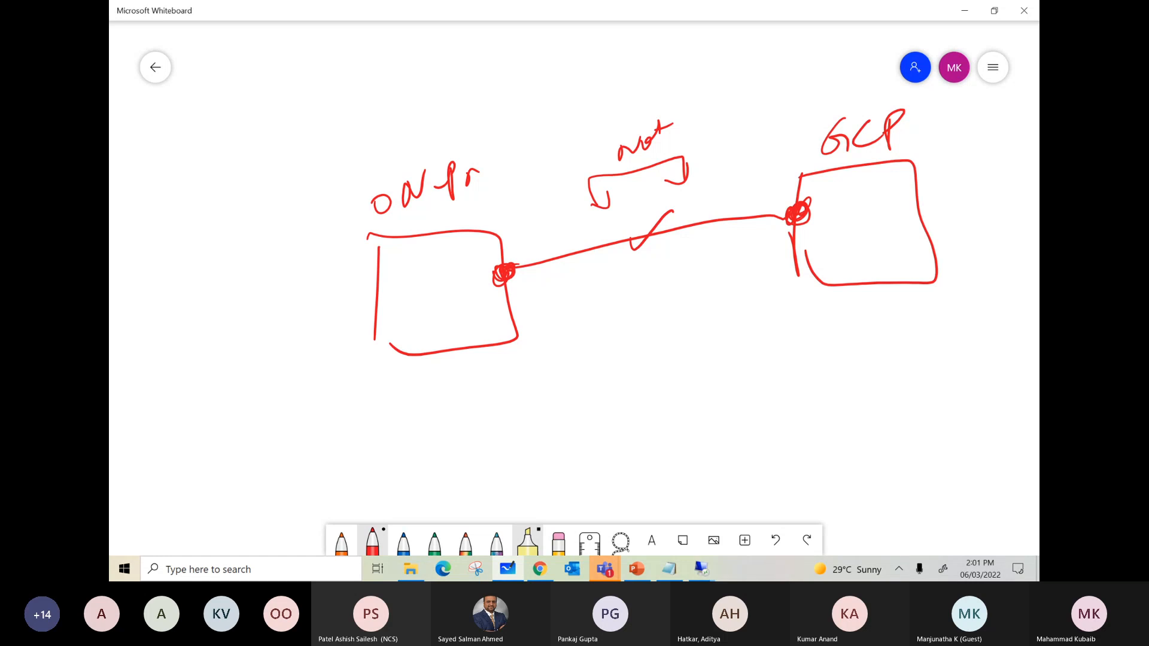
- Draw a second pair of boxes below the first diagram, labelled "ONP" and "GCP"
drag(471, 398, 480, 466)
drag(471, 396, 485, 473)
drag(855, 338, 869, 416)
mouse_move(853, 343)
mouse_down()
mouse_move(952, 316)
mouse_move(885, 423)
mouse_up()
mouse_move(915, 352)
mouse_down()
mouse_move(911, 366)
mouse_move(929, 376)
mouse_up()
mouse_move(940, 359)
mouse_down()
mouse_move(946, 381)
mouse_move(934, 371)
mouse_up()
mouse_move(513, 421)
mouse_down()
mouse_move(543, 401)
mouse_move(558, 430)
mouse_up()
- Connect the lower ONP and GCP boxes with a line, fill in its endpoints and mark each with an "R"
mouse_move(550, 406)
mouse_down()
mouse_move(559, 397)
mouse_move(879, 359)
mouse_up()
mouse_move(572, 405)
mouse_down()
mouse_move(567, 422)
mouse_move(575, 412)
mouse_up()
drag(859, 369, 866, 353)
drag(571, 377, 575, 394)
drag(577, 386, 591, 376)
mouse_move(836, 329)
mouse_down()
mouse_move(836, 348)
mouse_move(847, 347)
mouse_up()
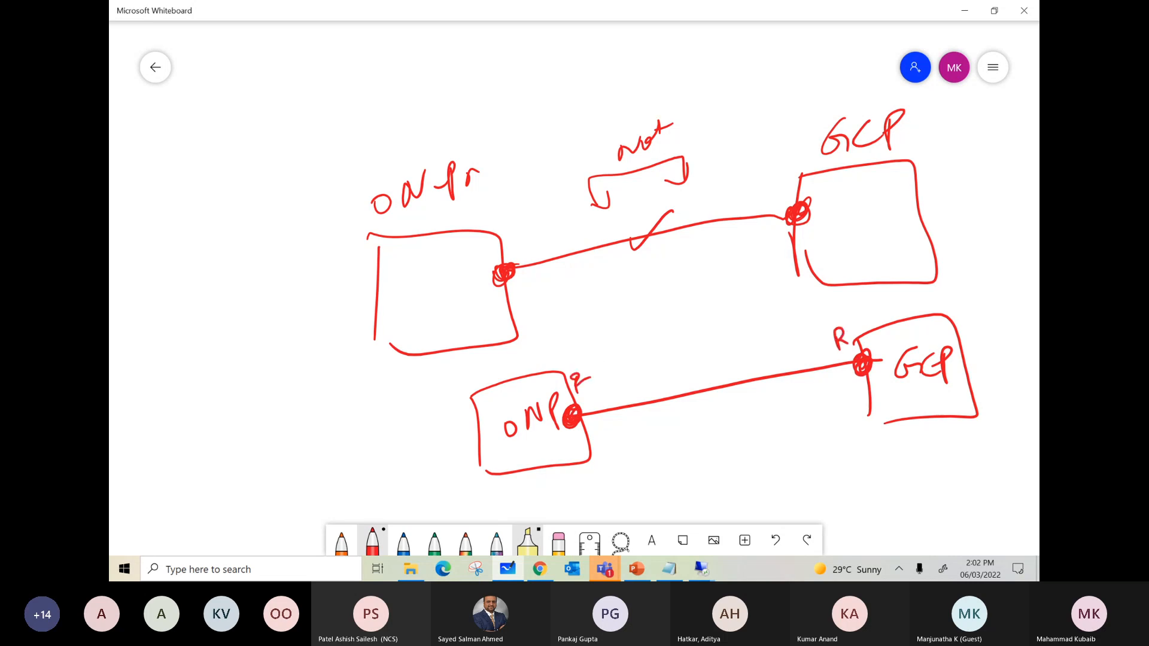
- Draw a second line along the lower link and write "10 GBPS" above it
drag(581, 412, 850, 362)
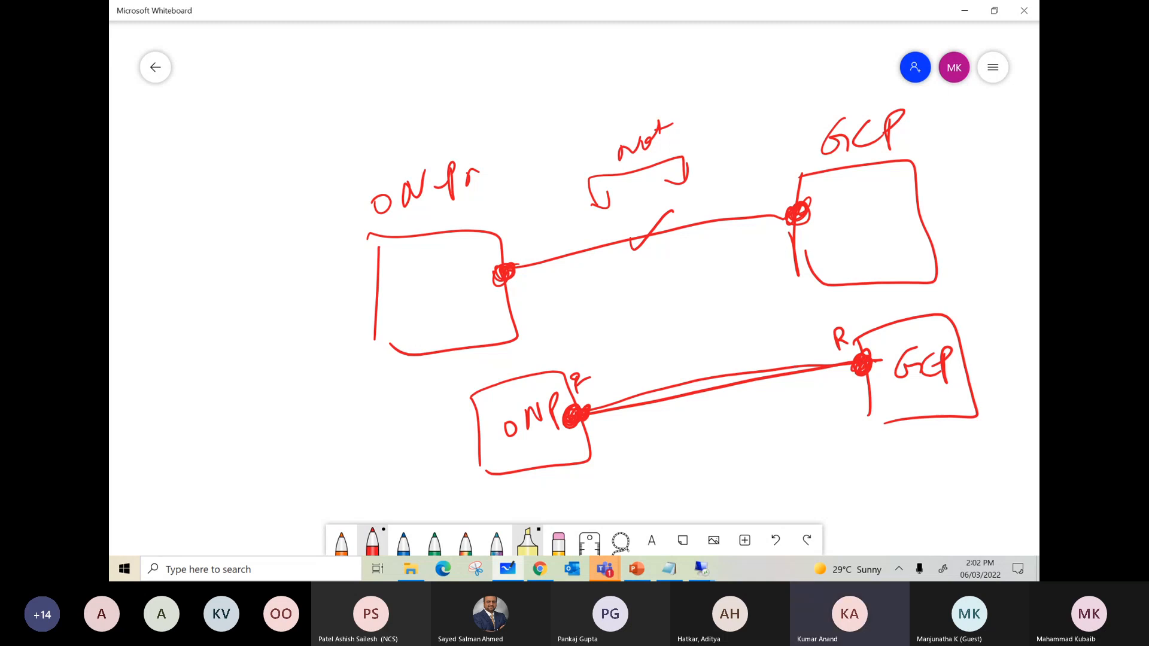
mouse_move(686, 333)
mouse_down()
mouse_move(682, 355)
mouse_move(703, 335)
mouse_move(761, 335)
mouse_up()
drag(781, 322, 772, 338)
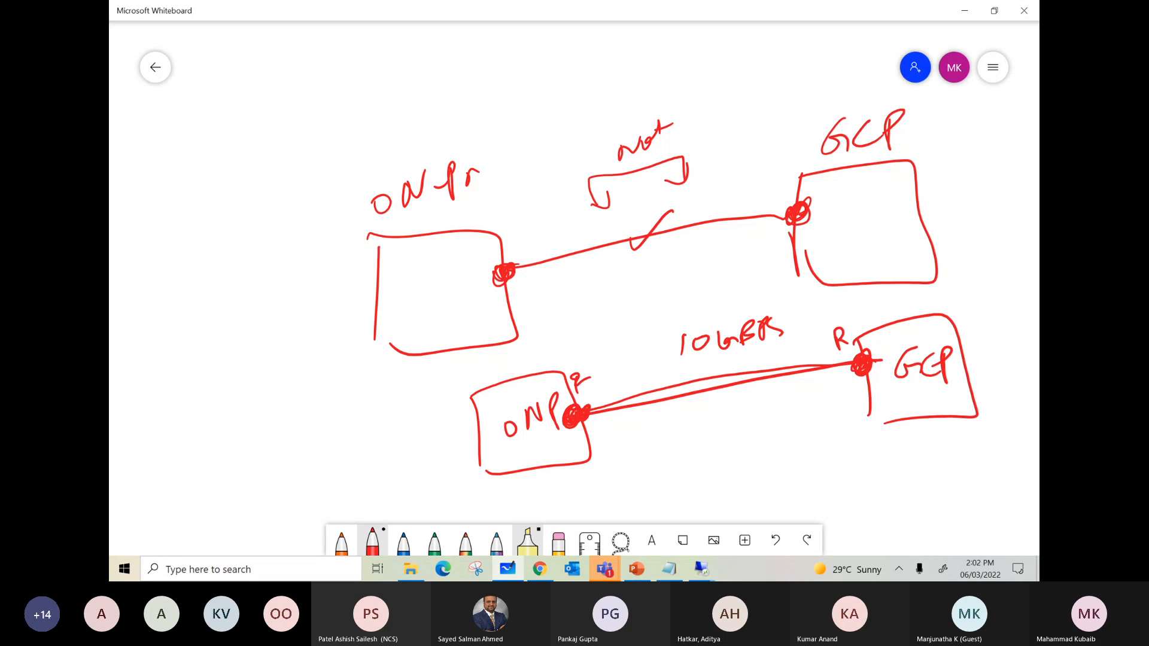
- Thicken the lower link and its endpoints, and add two branching arrows beneath it with the note "SP"
drag(575, 408, 579, 405)
drag(869, 364, 884, 359)
drag(570, 423, 580, 421)
drag(755, 422, 808, 461)
mouse_move(836, 424)
mouse_down()
mouse_move(843, 446)
mouse_move(798, 488)
mouse_up()
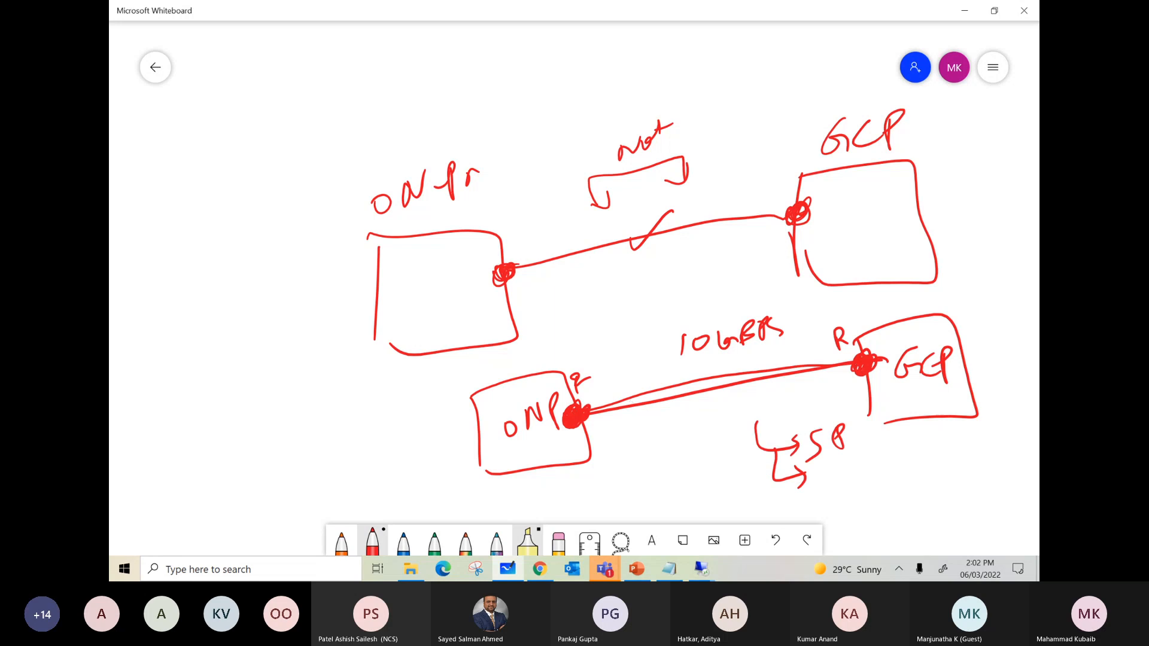
mouse_move(590, 409)
mouse_down()
mouse_move(804, 366)
mouse_move(590, 414)
mouse_move(851, 372)
mouse_up()
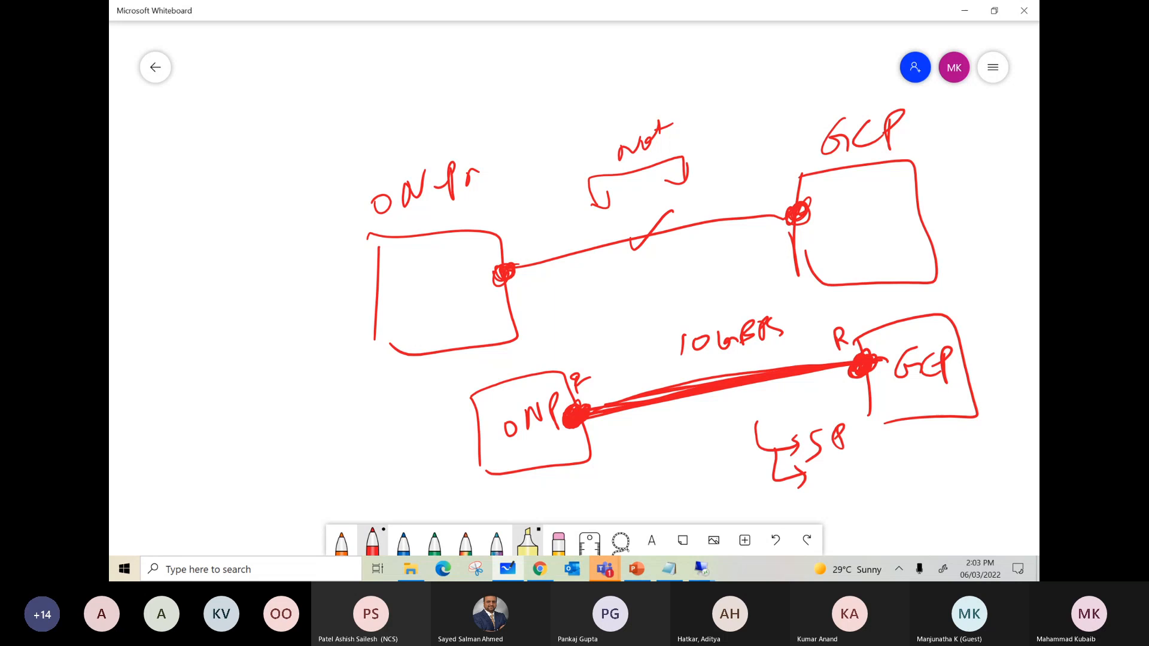
- Write the heading "Inte" beside the upper ON-Pr box and an arrow pointing to "DI" beneath it
mouse_move(176, 238)
mouse_down()
mouse_move(185, 258)
mouse_move(207, 244)
mouse_up()
drag(203, 202, 208, 226)
drag(210, 214, 235, 207)
drag(176, 322, 205, 286)
drag(196, 290, 208, 306)
mouse_move(215, 278)
mouse_down()
mouse_move(226, 271)
mouse_move(235, 296)
mouse_up()
drag(233, 254, 260, 272)
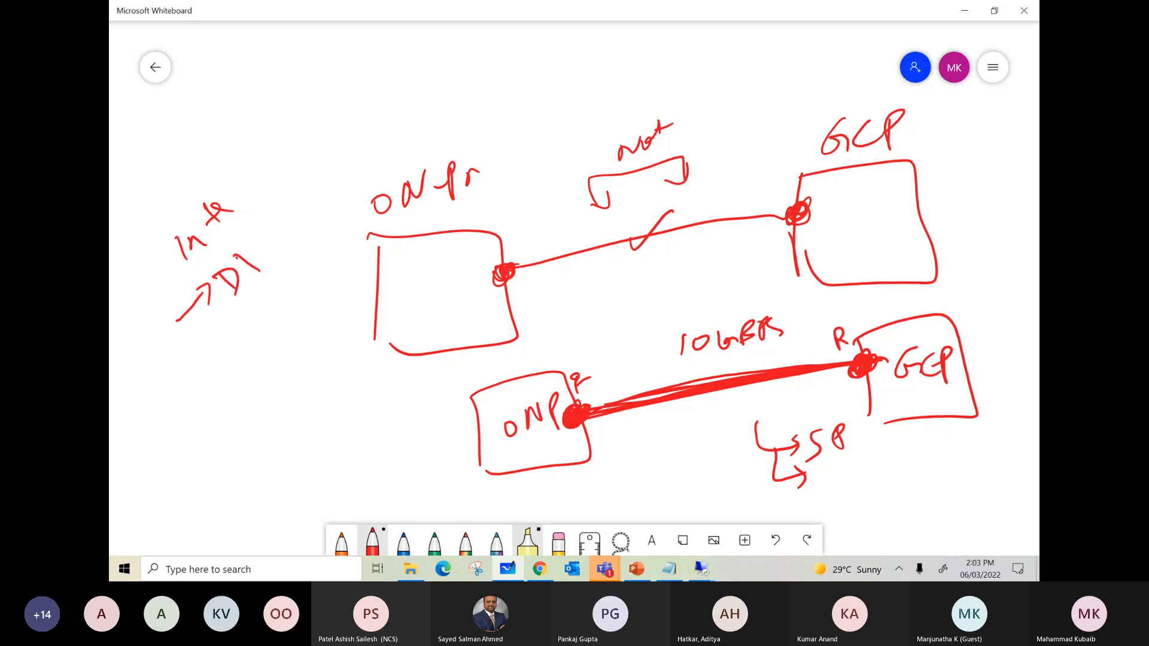
- Add a second arrow under "DI" pointing to the entry "S.I"
drag(209, 374, 243, 352)
drag(284, 311, 268, 359)
click(293, 316)
mouse_move(310, 269)
mouse_down()
mouse_move(318, 294)
mouse_move(315, 263)
mouse_up()
drag(316, 312, 333, 297)
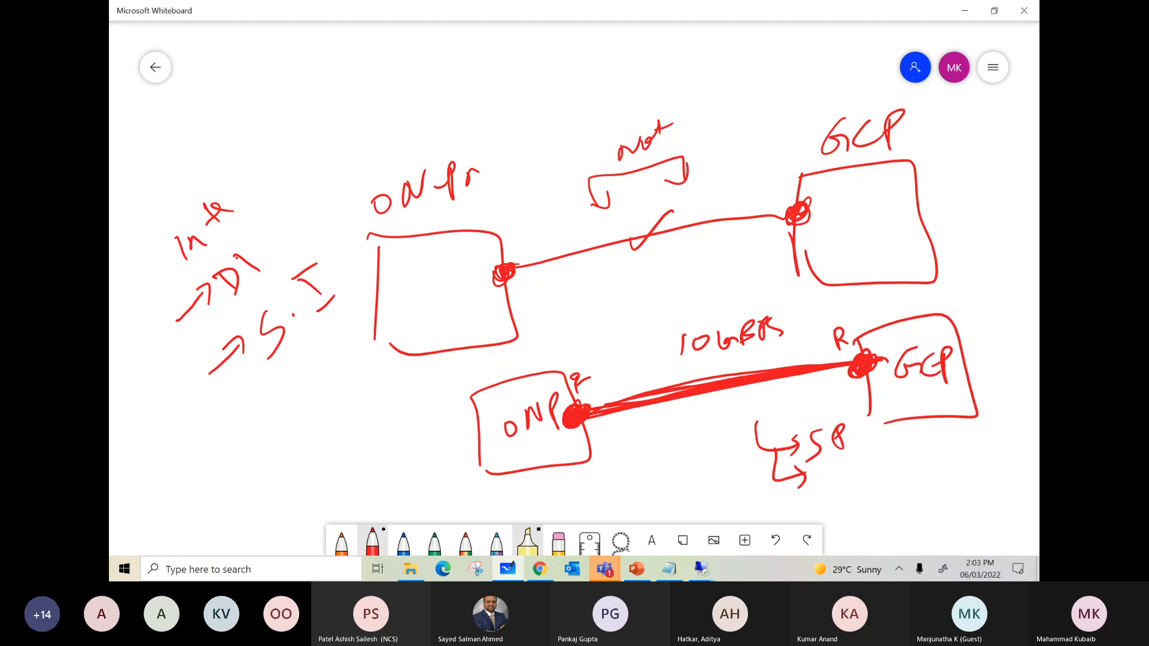
- Write "M" beside the lower GCP box, thicken the lower link again, and sketch a small box below ONP
mouse_move(986, 322)
mouse_down()
mouse_move(993, 308)
mouse_move(1006, 316)
mouse_up()
mouse_move(575, 417)
mouse_down()
mouse_move(595, 401)
mouse_move(852, 370)
mouse_up()
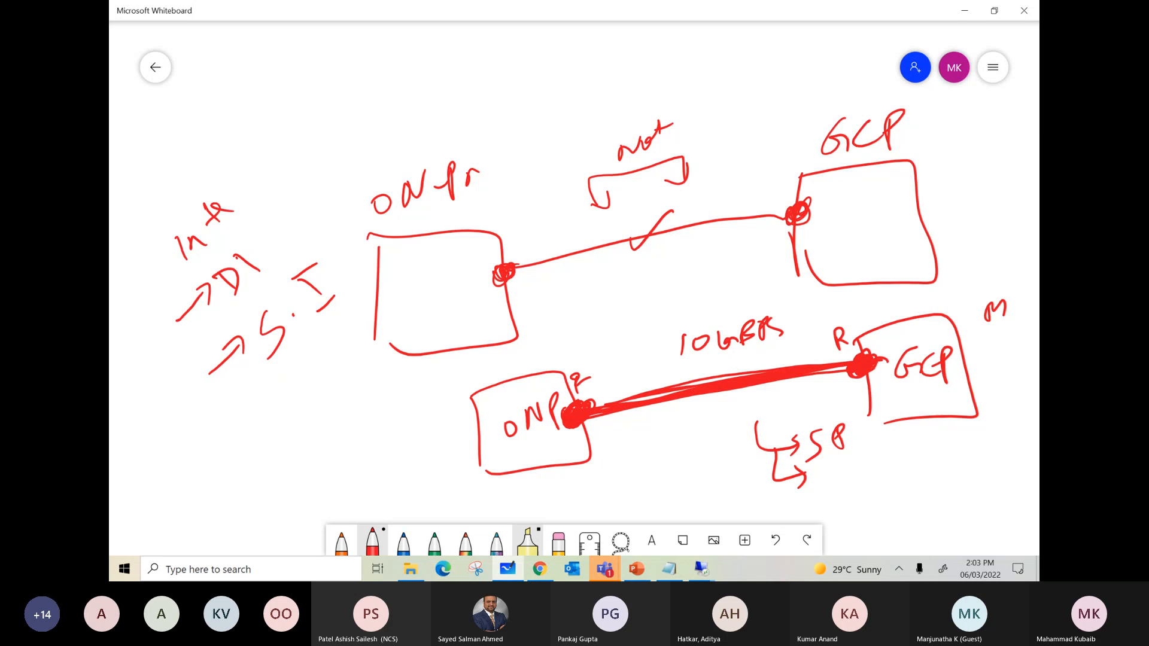
mouse_move(598, 510)
mouse_down()
mouse_move(587, 478)
mouse_move(652, 458)
mouse_move(601, 504)
mouse_move(613, 500)
mouse_up()
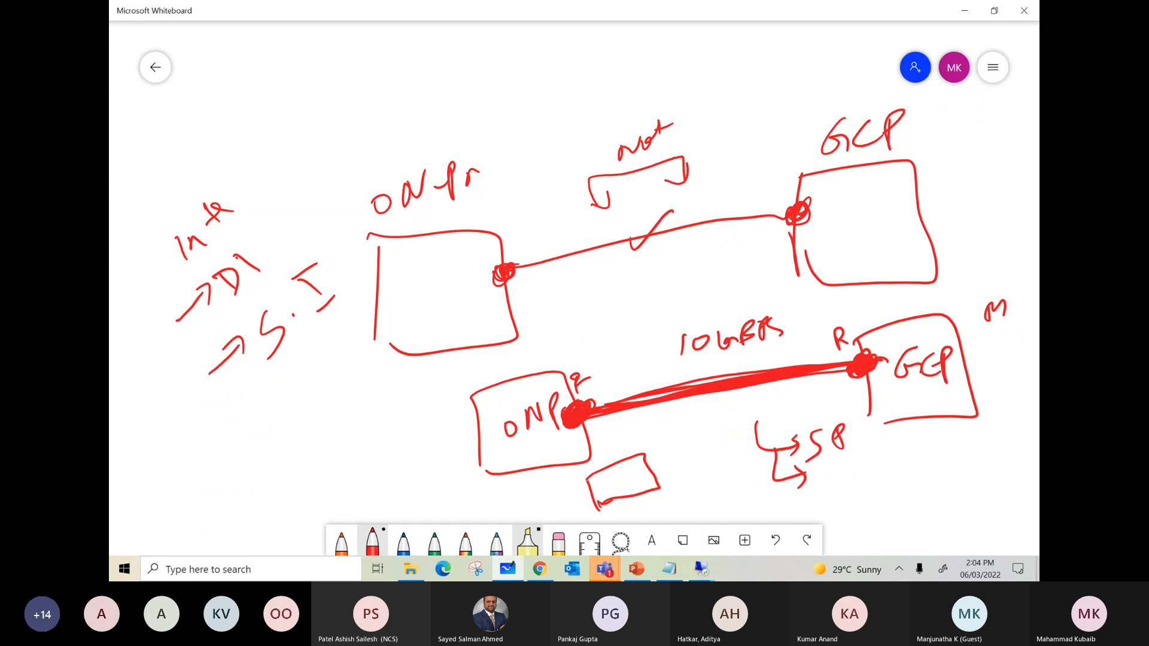
- Clear the whiteboard canvas and divide it with a vertical line into two areas headed "UAE" and "India"
click(992, 67)
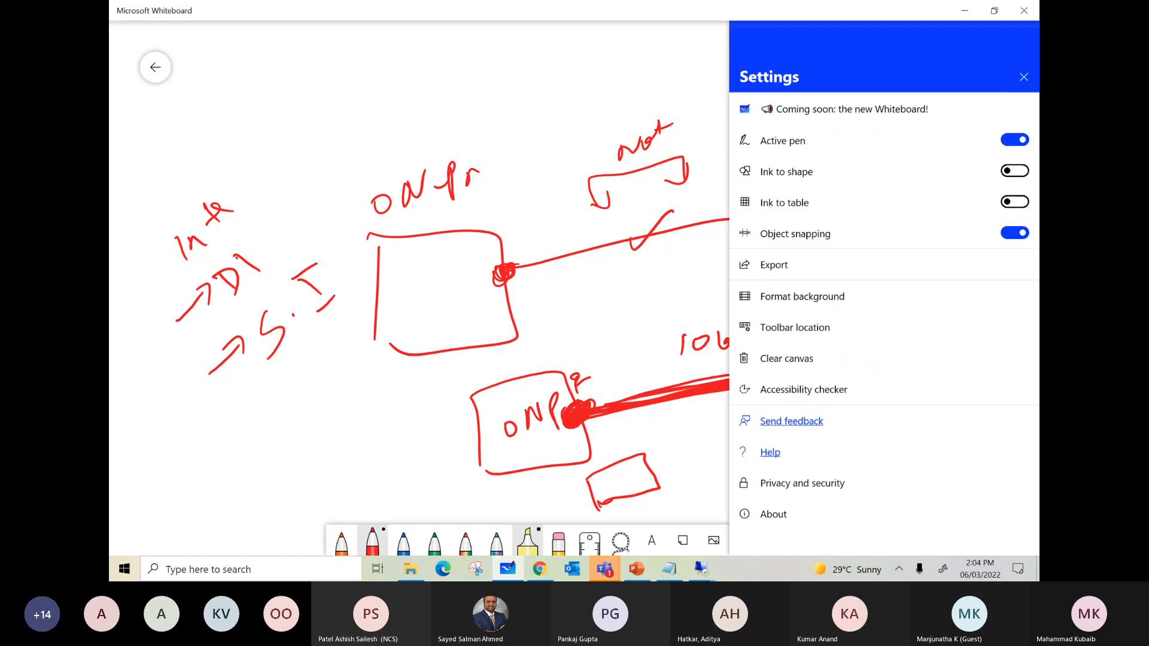
click(785, 358)
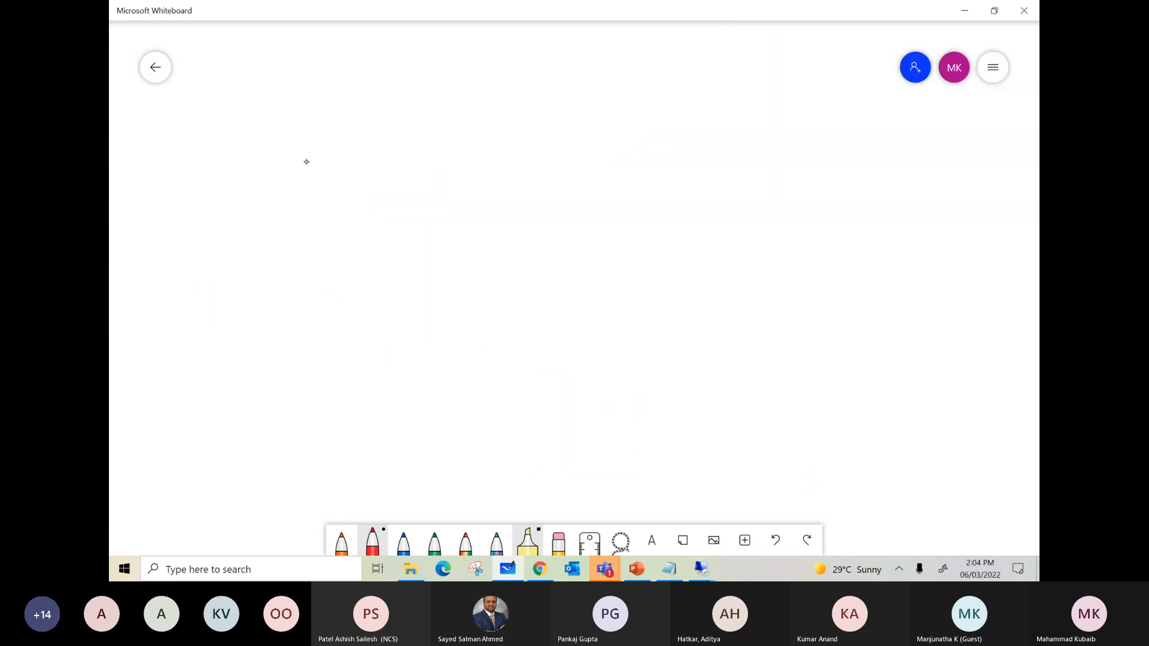
drag(581, 64, 609, 392)
mouse_move(332, 53)
mouse_down()
mouse_move(404, 69)
mouse_move(422, 60)
mouse_up()
drag(424, 48, 425, 76)
mouse_move(413, 51)
mouse_down()
mouse_move(438, 43)
mouse_move(456, 75)
mouse_up()
drag(756, 49, 761, 78)
mouse_move(778, 77)
mouse_down()
mouse_move(812, 68)
mouse_move(819, 37)
mouse_up()
mouse_move(819, 38)
mouse_down()
mouse_move(860, 76)
mouse_move(890, 57)
mouse_up()
- Draw an ellipse labelled "GCP" under India and a box labelled "ONP" under UAE
mouse_move(833, 190)
mouse_down()
mouse_move(855, 274)
mouse_move(824, 196)
mouse_move(836, 228)
mouse_move(863, 241)
mouse_up()
drag(881, 238, 877, 223)
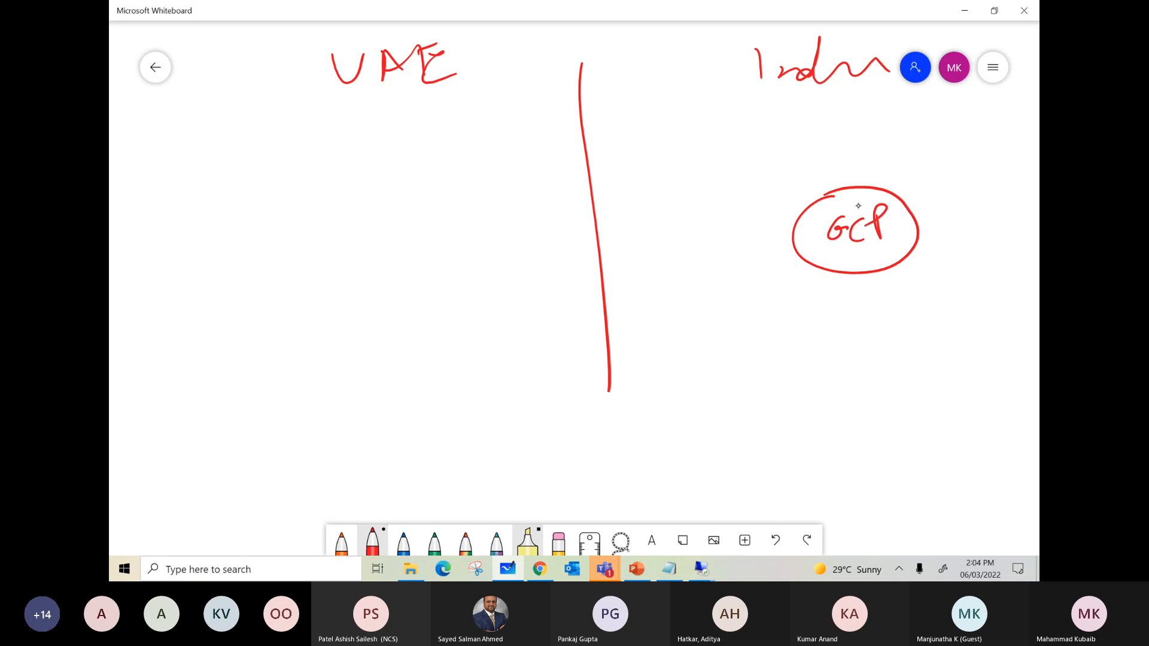
drag(257, 258, 252, 301)
mouse_move(265, 238)
mouse_down()
mouse_move(267, 308)
mouse_move(305, 273)
mouse_up()
drag(311, 269, 311, 279)
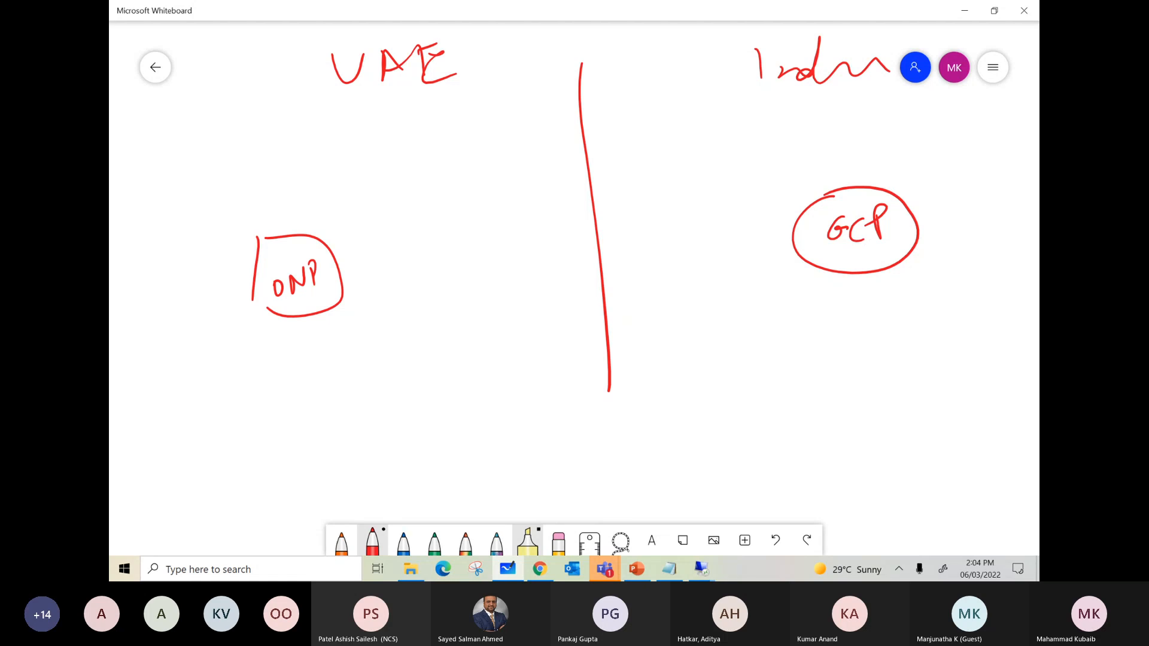
- Draw a circle on the UAE side of the dividing line and link it to the ONP box with a double-headed arrow
mouse_move(539, 184)
mouse_down()
mouse_move(554, 170)
mouse_move(548, 219)
mouse_move(577, 199)
mouse_move(551, 186)
mouse_up()
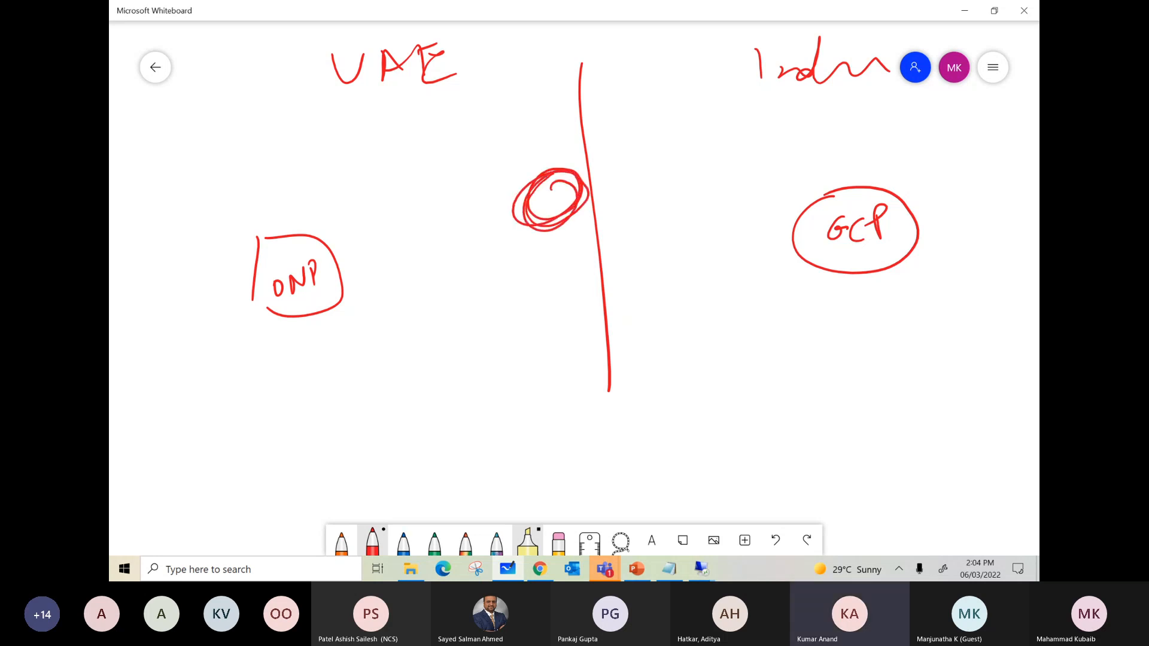
mouse_move(334, 250)
mouse_down()
mouse_move(326, 263)
mouse_move(514, 209)
mouse_up()
drag(492, 205, 516, 208)
mouse_move(354, 249)
mouse_down()
mouse_move(339, 260)
mouse_move(369, 274)
mouse_up()
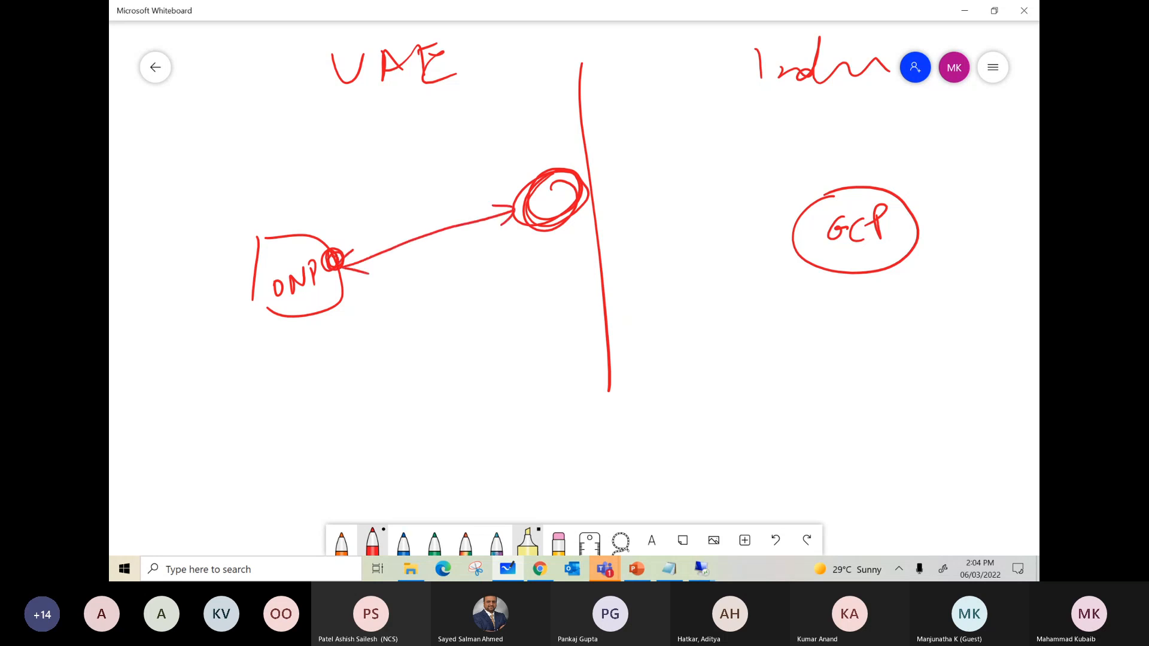
- Link the circle at the dividing line to GCP with a double-headed arrow and filled endpoints
mouse_move(575, 195)
mouse_down()
mouse_move(576, 209)
mouse_move(786, 228)
mouse_move(771, 238)
mouse_move(588, 193)
mouse_up()
drag(588, 198, 623, 215)
drag(777, 234, 788, 223)
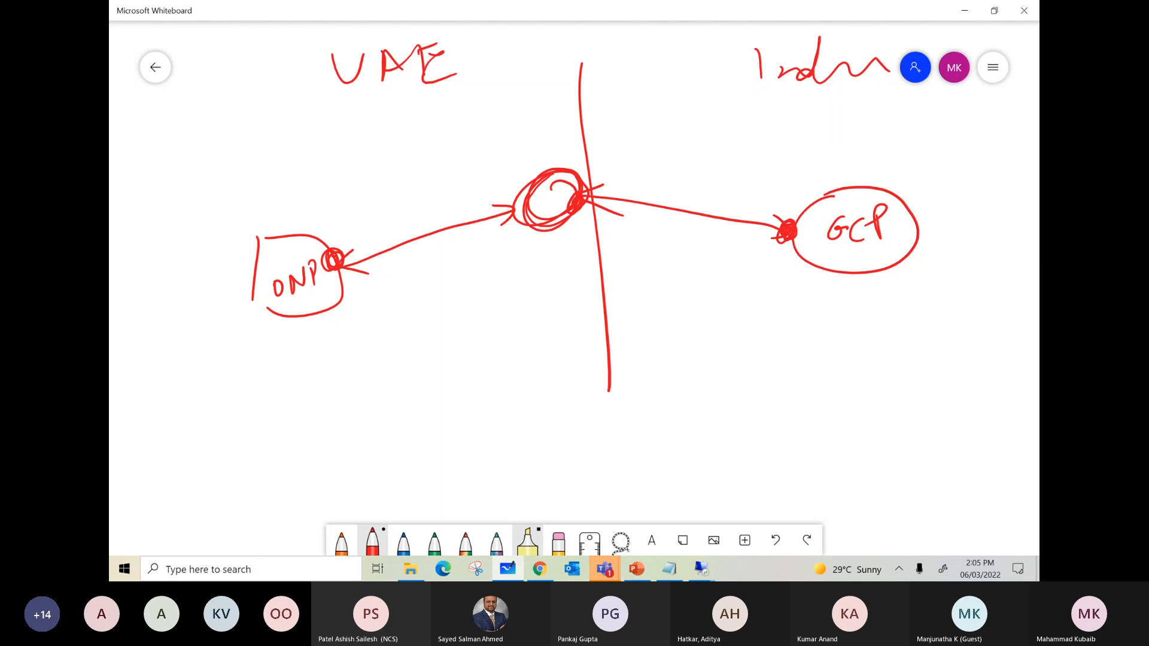
- Add a circle labelled "Pun" below GCP, linked to it by a double-headed arrow with a marked endpoint at GCP
mouse_move(691, 323)
mouse_down()
mouse_move(680, 344)
mouse_move(681, 331)
mouse_move(701, 359)
mouse_move(731, 366)
mouse_move(798, 271)
mouse_move(810, 274)
mouse_up()
drag(747, 312, 774, 334)
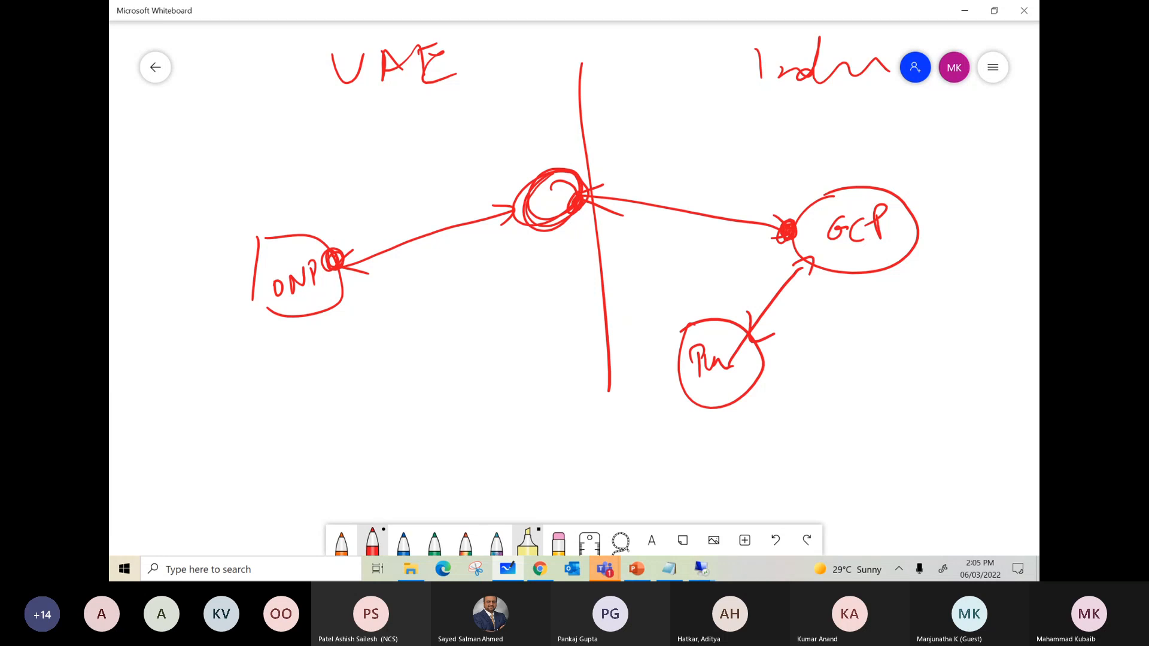
drag(801, 269, 810, 261)
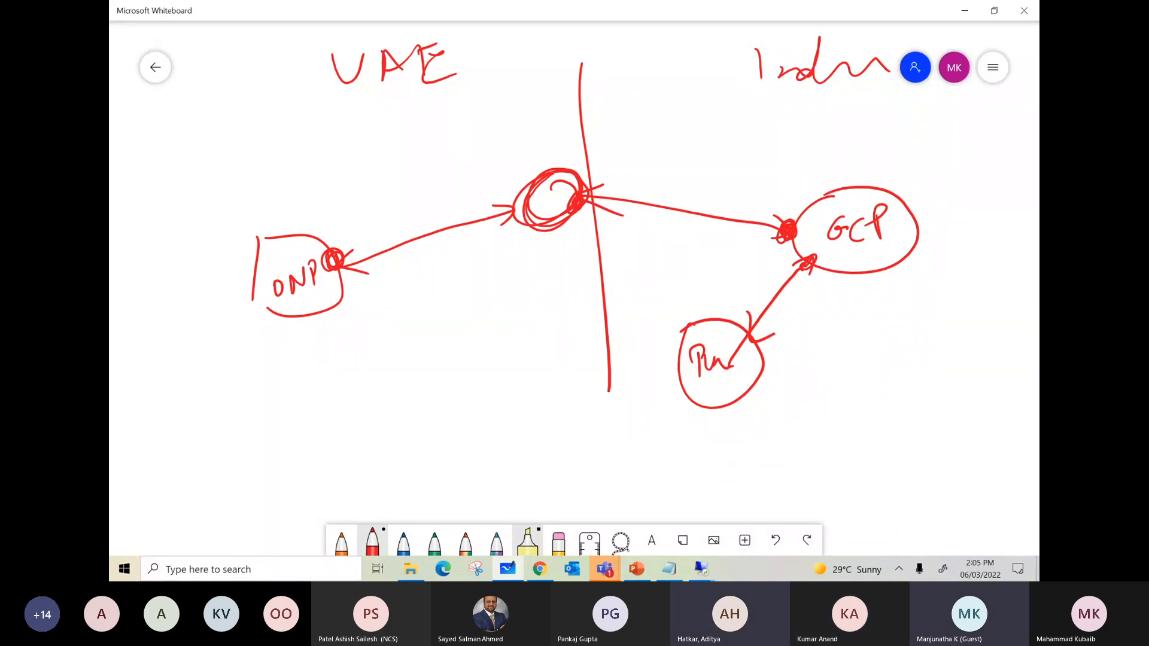
- Clear the UAE and India diagram from the whiteboard canvas
click(988, 72)
click(706, 250)
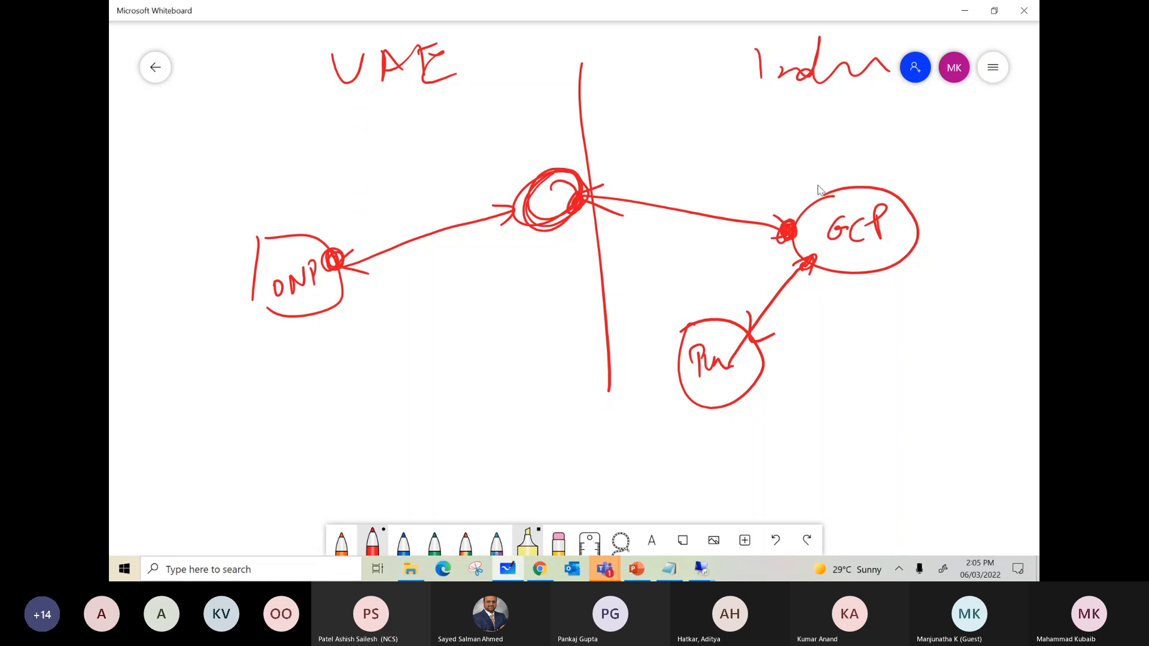
click(994, 68)
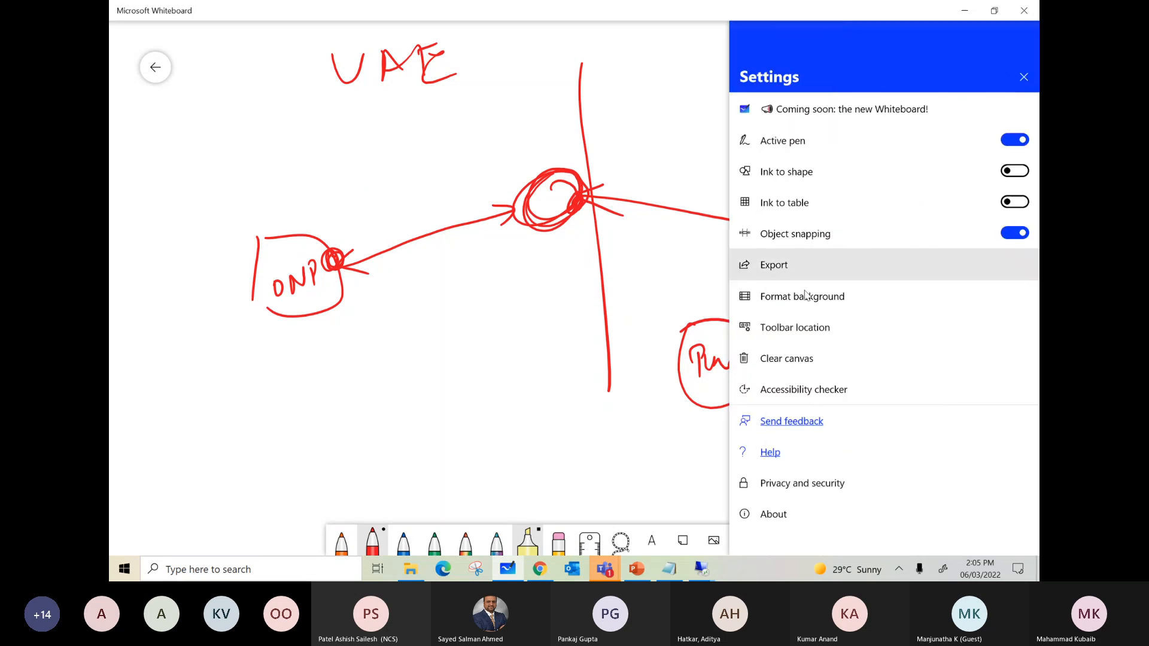
click(777, 358)
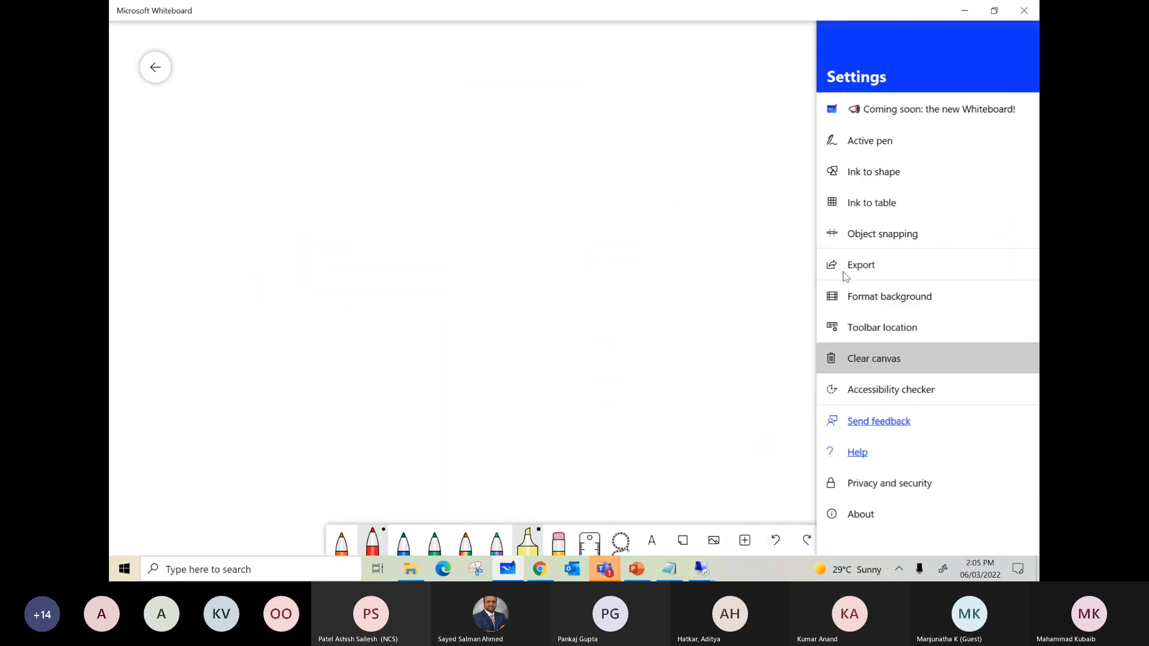
- Minimize the whiteboard and switch to the Google Cloud console in Chrome
click(957, 16)
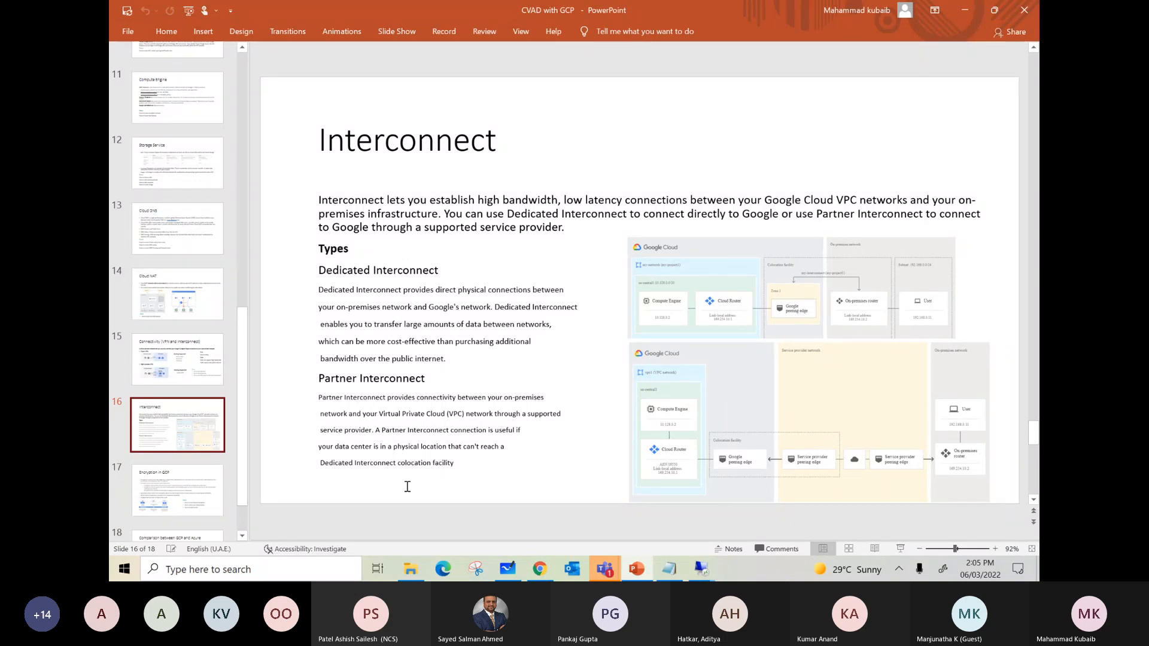
click(441, 570)
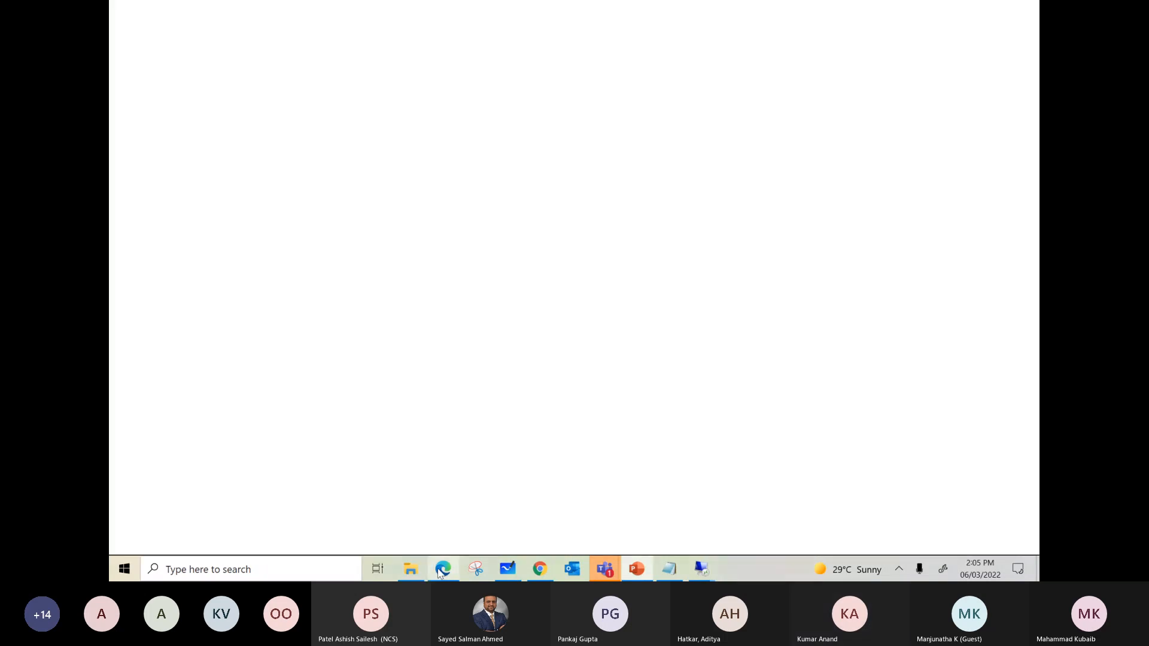
click(536, 571)
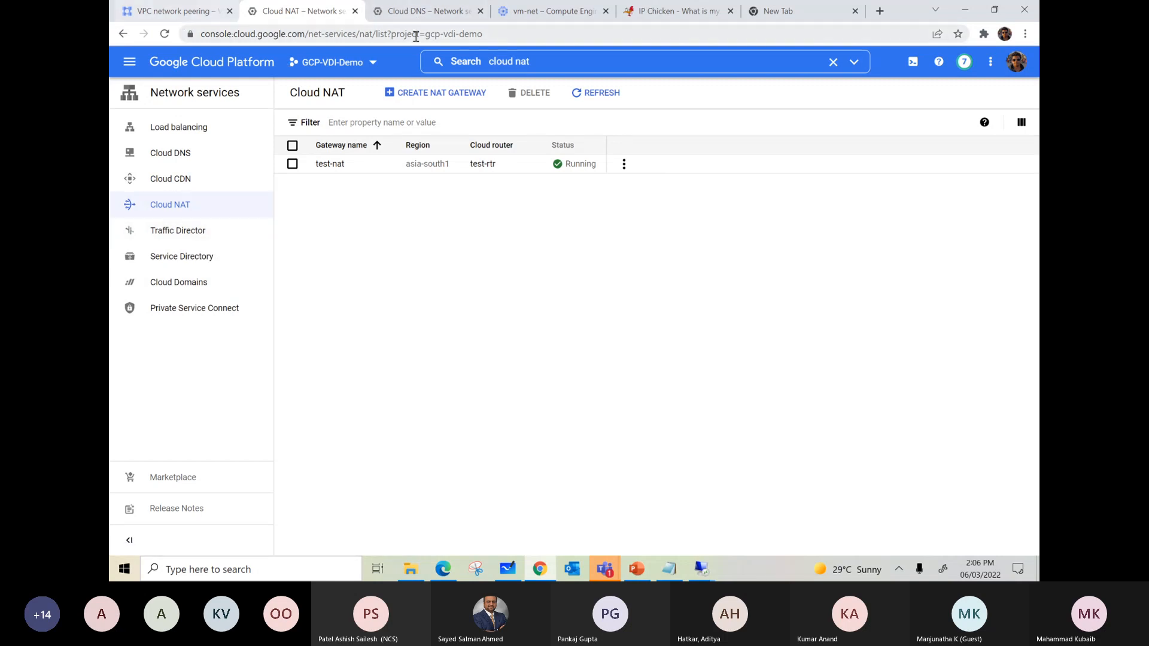
- From the Cloud DNS page, search the console for "peering" and open the VPC network peering page
click(420, 18)
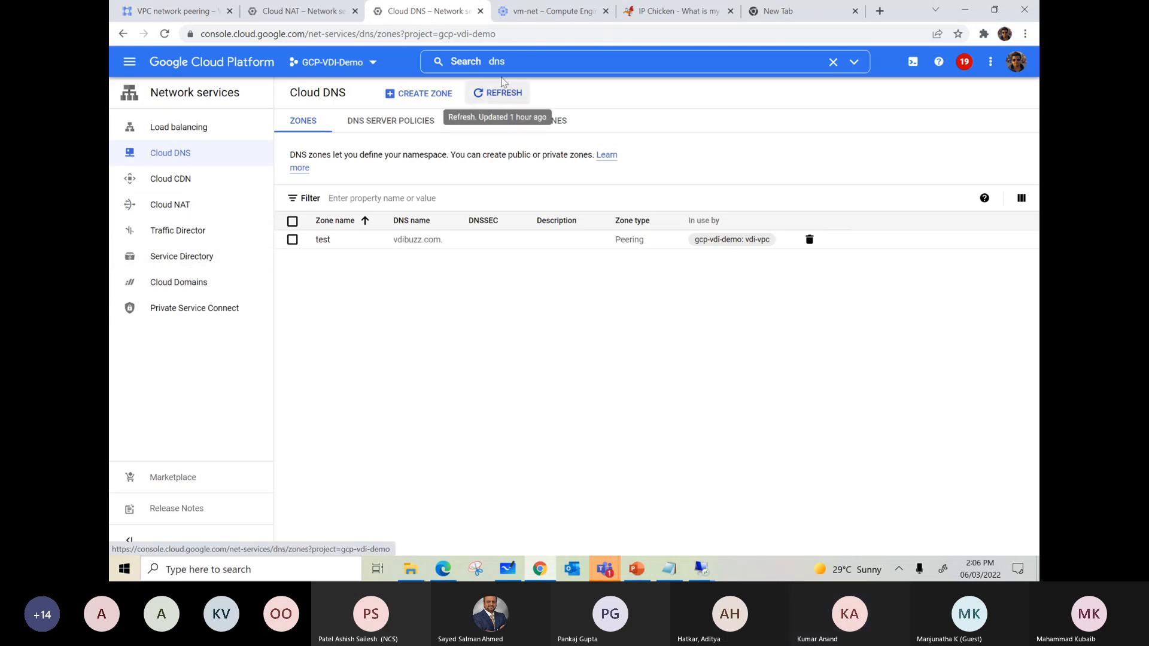
click(454, 60)
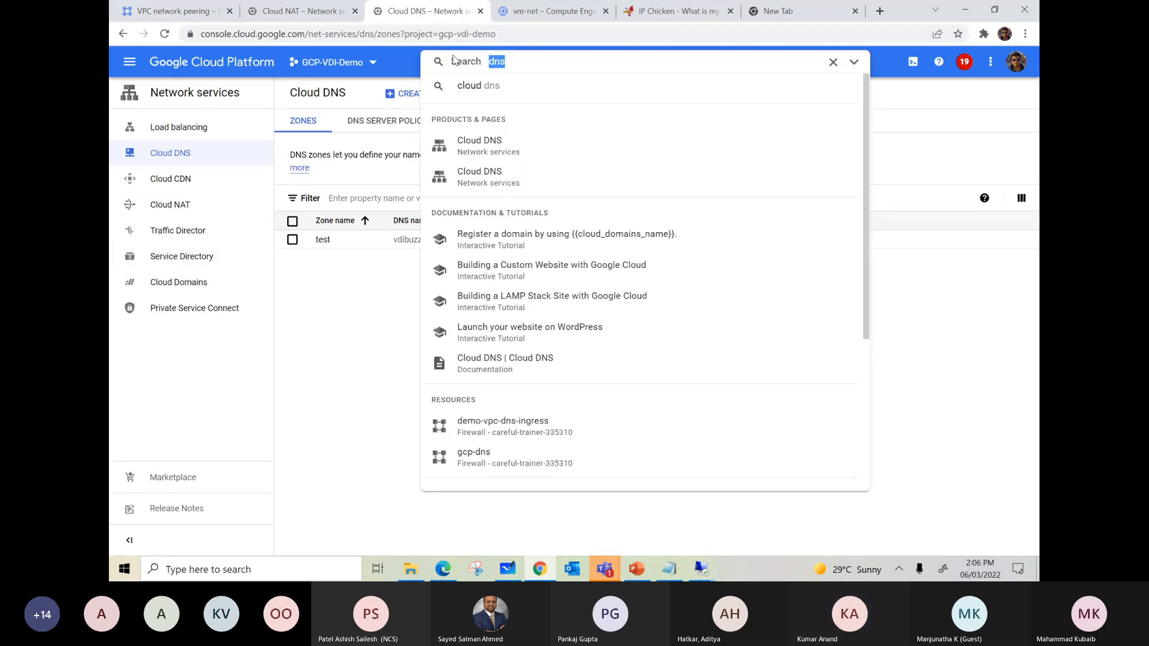
text(peering)
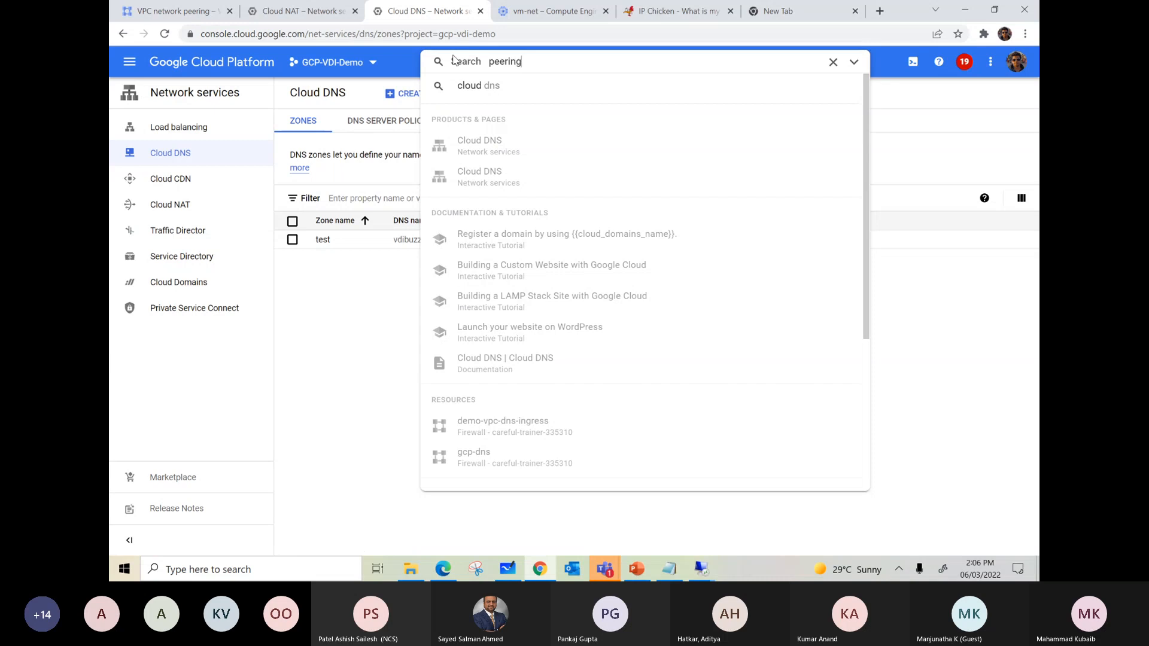
click(520, 150)
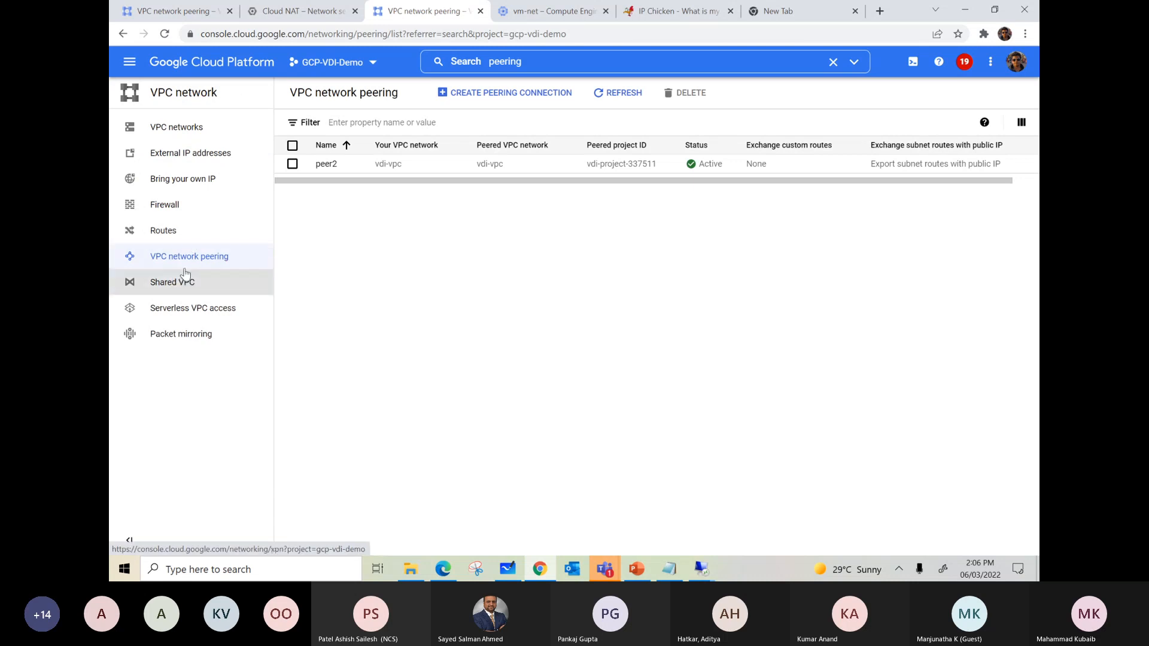
click(183, 262)
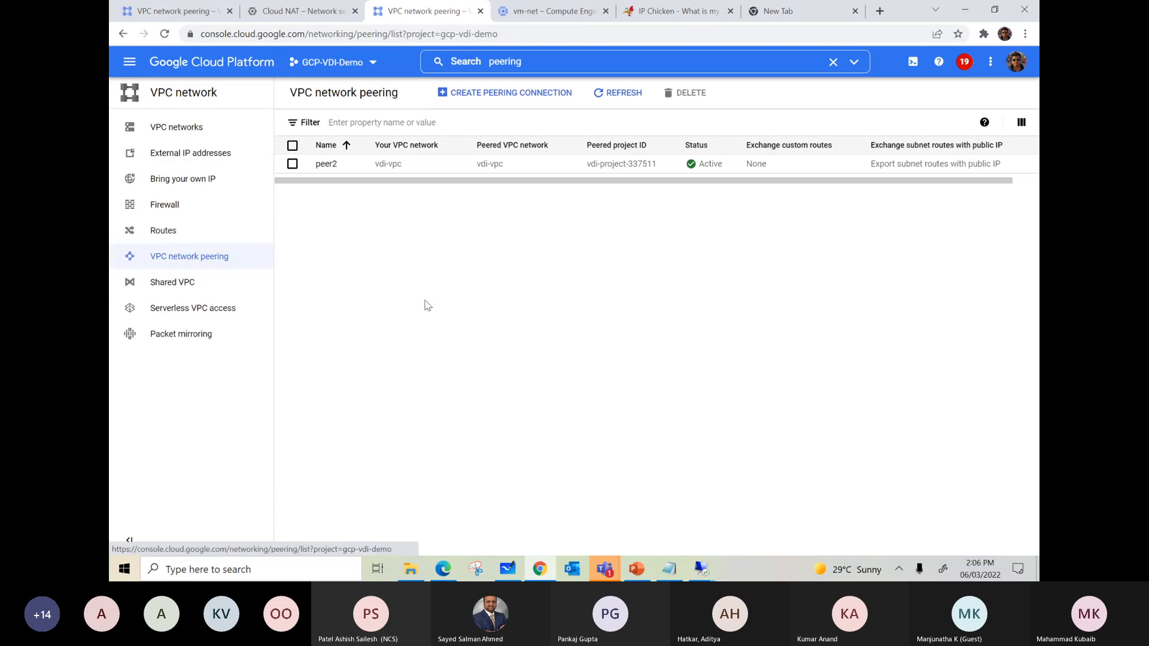
- Delete the VPC peering connection peer2 and confirm the deletion
click(292, 164)
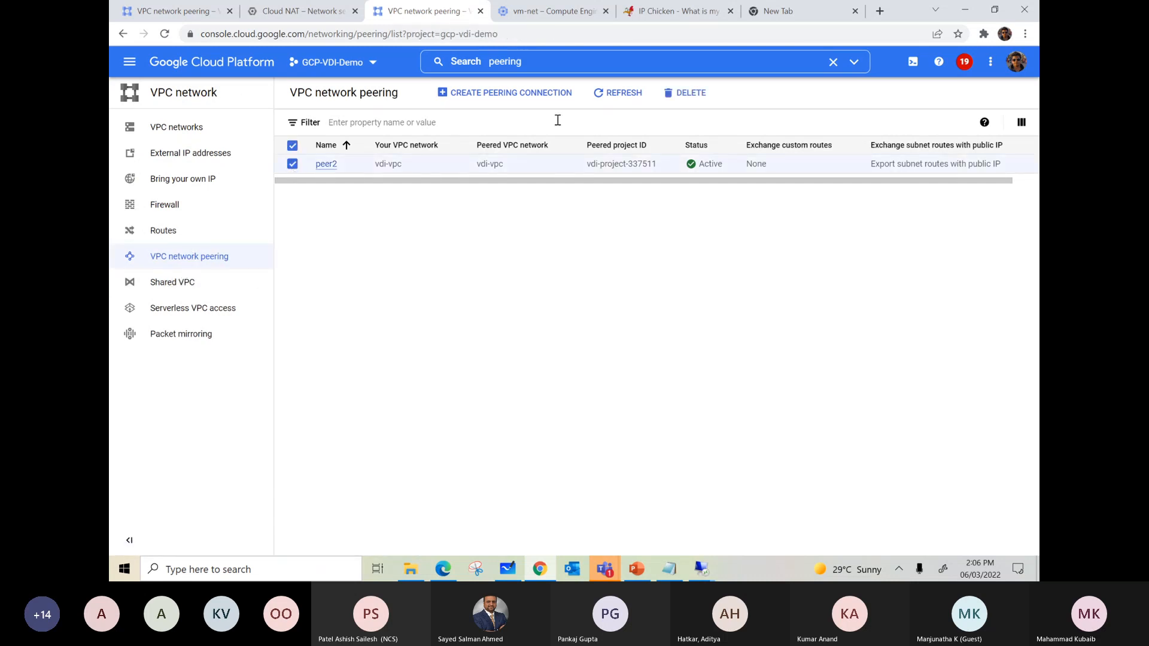
click(682, 95)
click(673, 341)
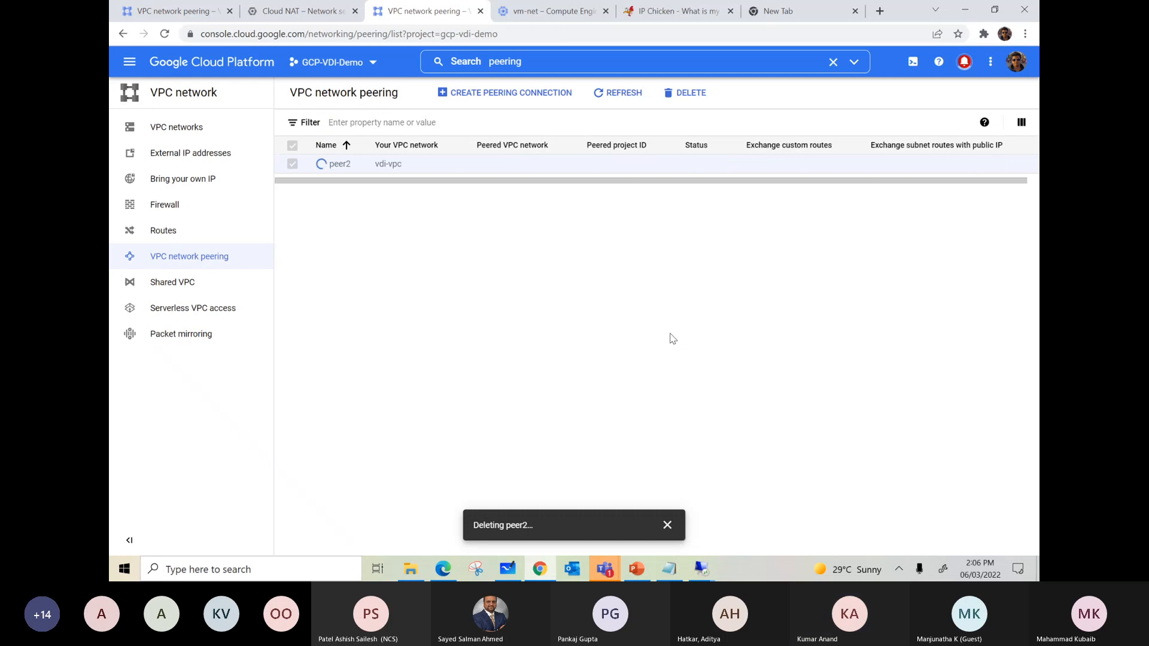
- In the VDI Project, delete the VPC peering connection peer1 and confirm the deletion
click(173, 11)
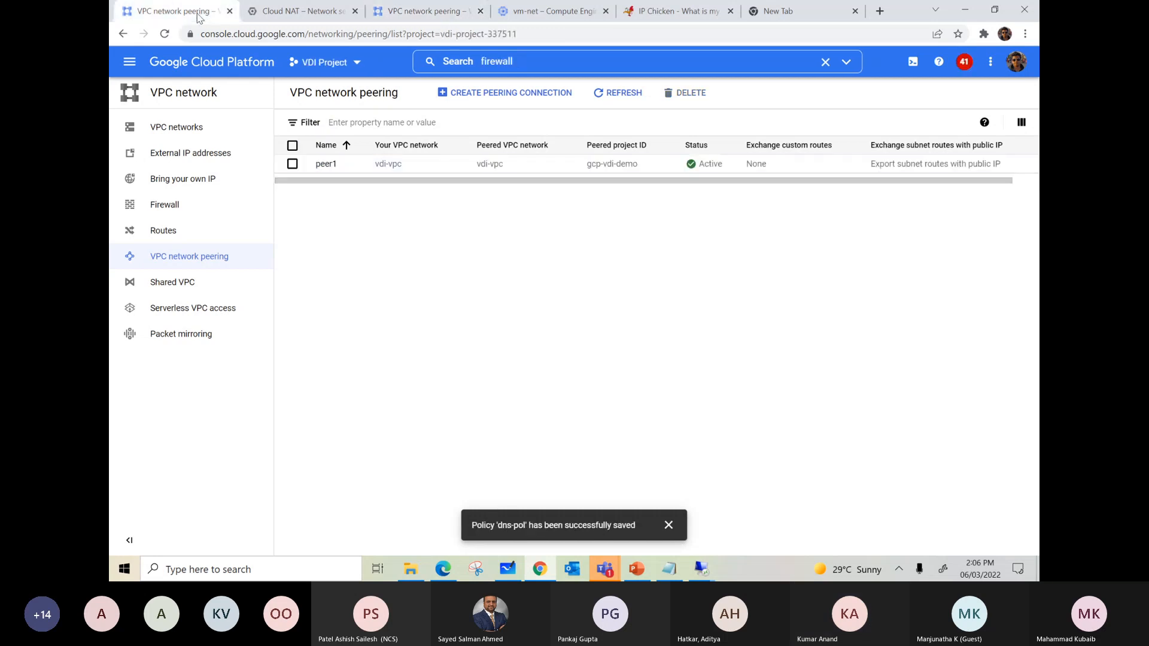
click(198, 257)
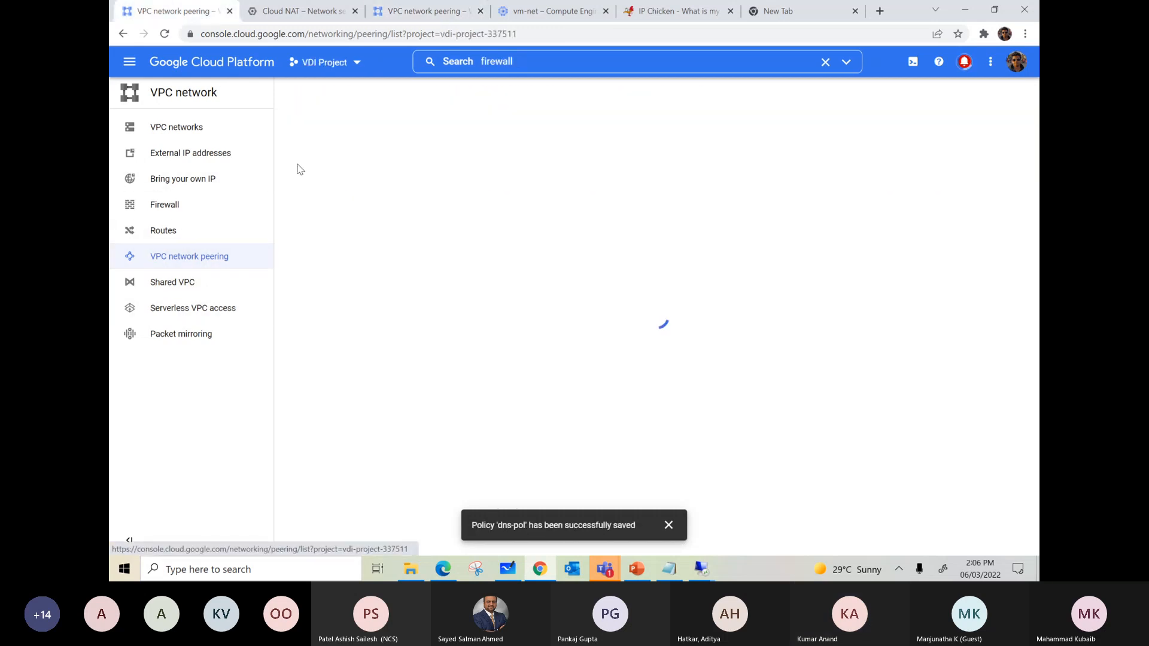
click(292, 164)
click(527, 93)
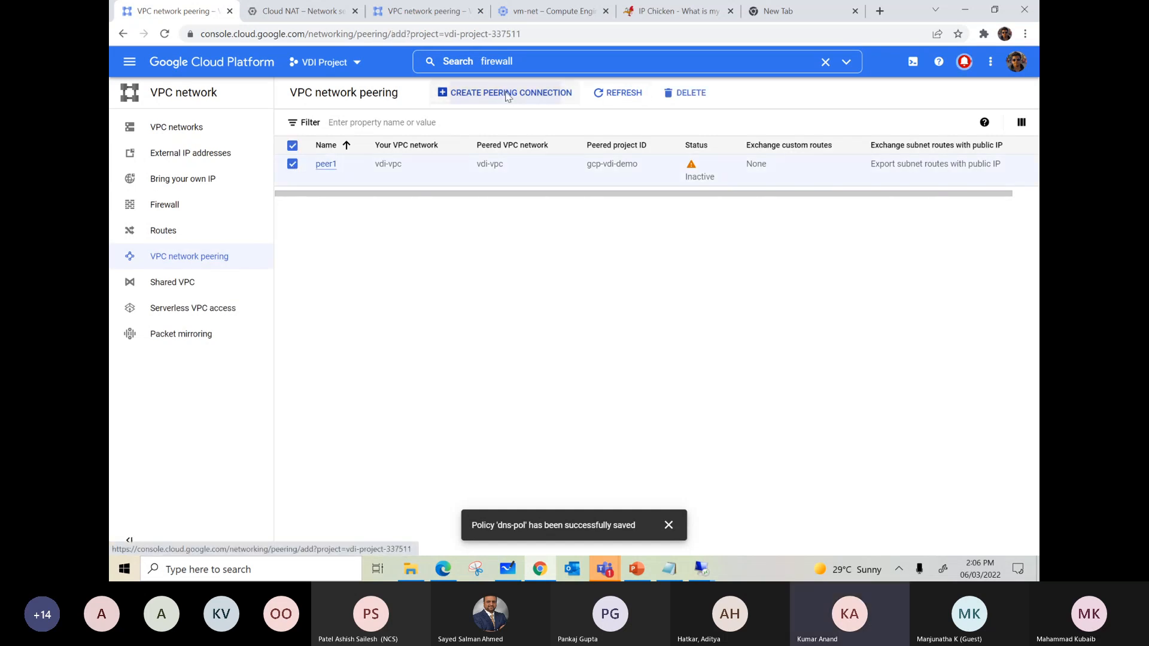
click(383, 231)
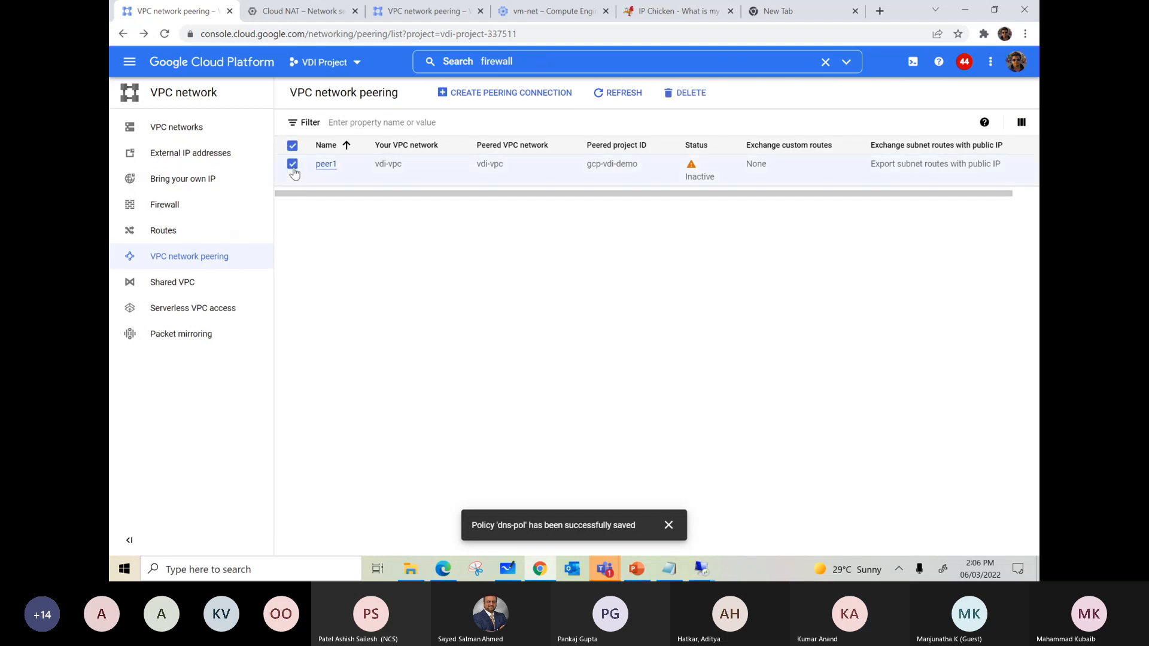
click(687, 92)
click(664, 341)
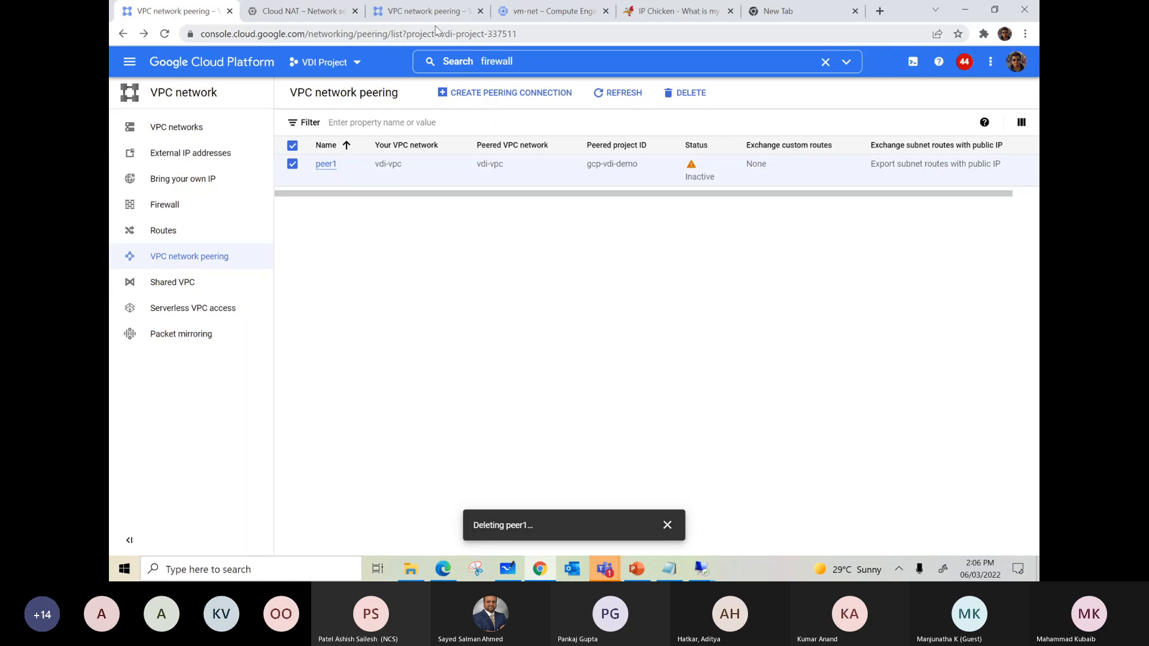
- Open the vm-mumbai instance from the VM instances list and review its networking and storage details
click(547, 12)
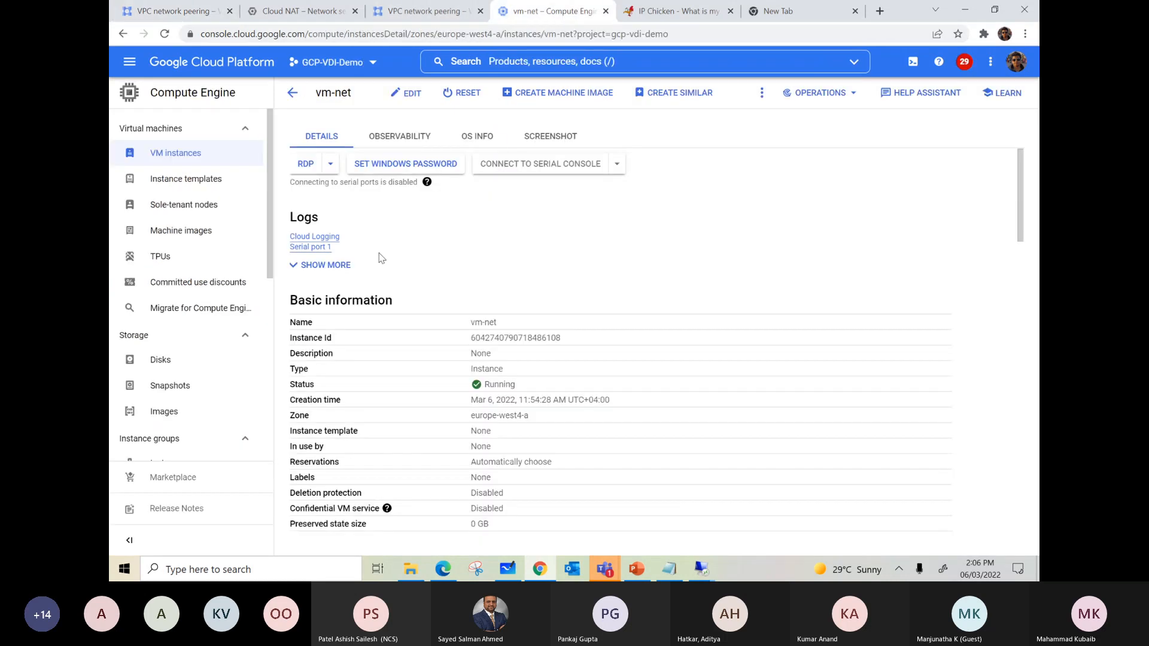
click(177, 154)
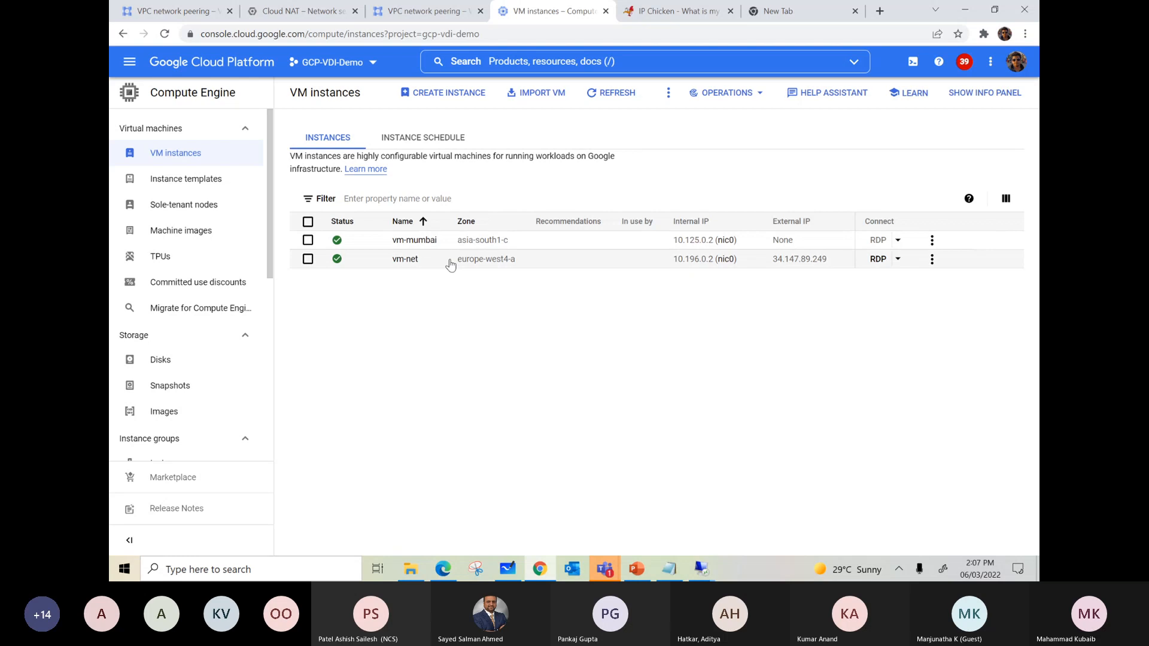
click(424, 244)
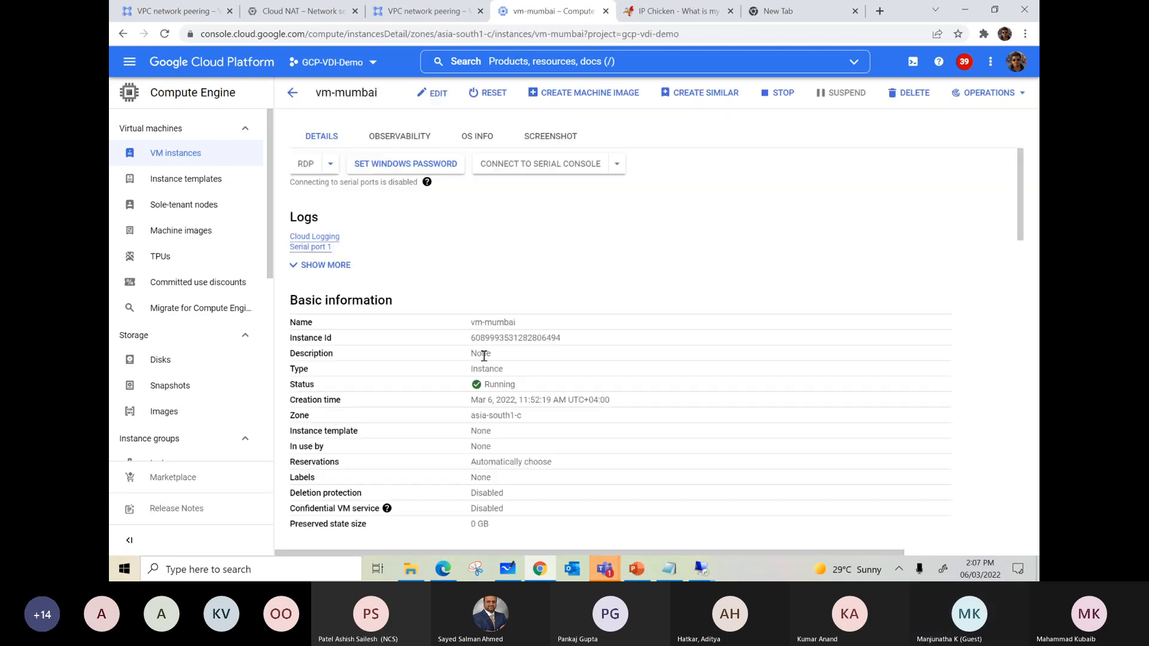
scroll(501, 289, down, 15)
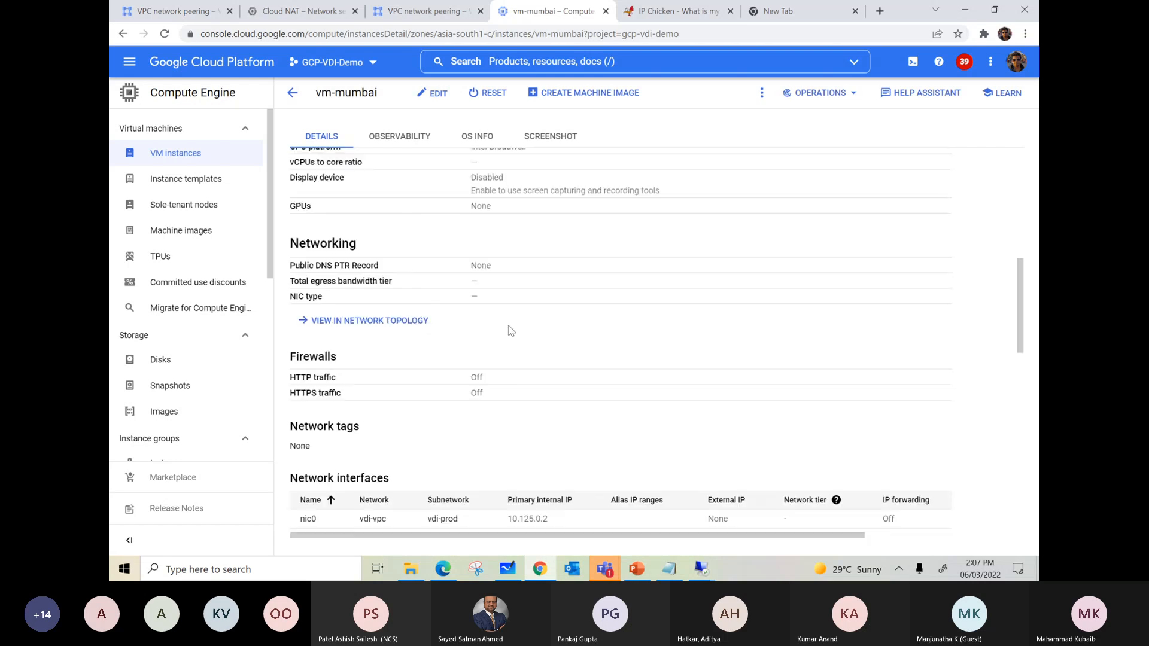
scroll(512, 335, down, 2)
scroll(509, 334, up, 2)
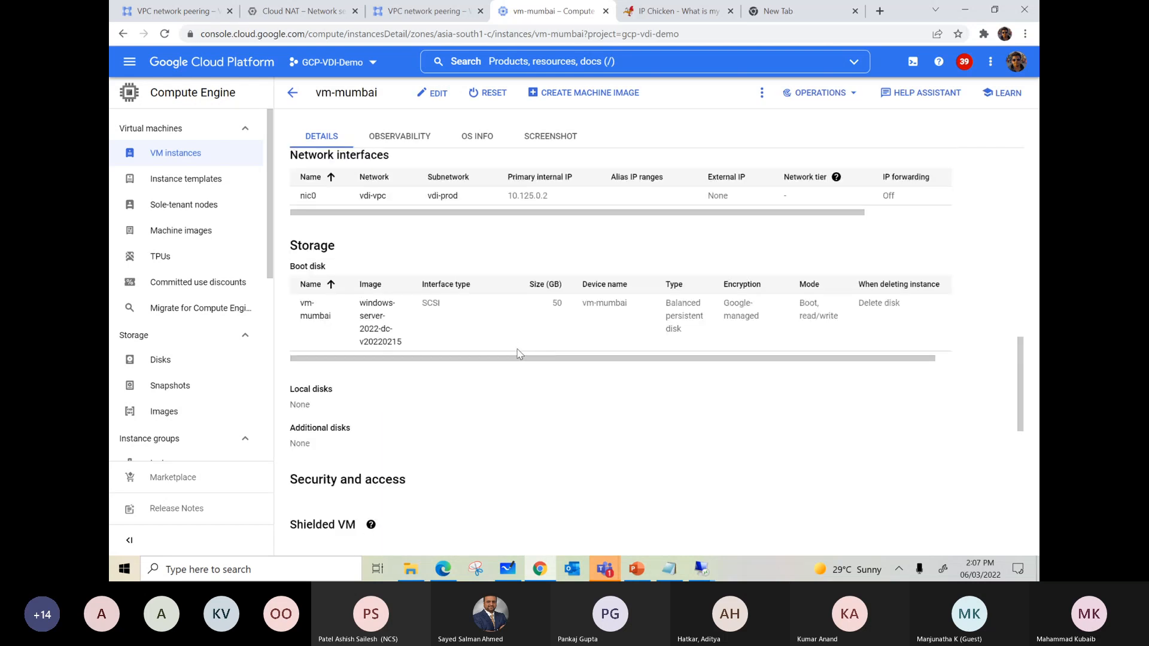
scroll(519, 352, up, 2)
- Edit the vm-mumbai instance to give its network interface an Ephemeral external IP, and save the change
click(435, 93)
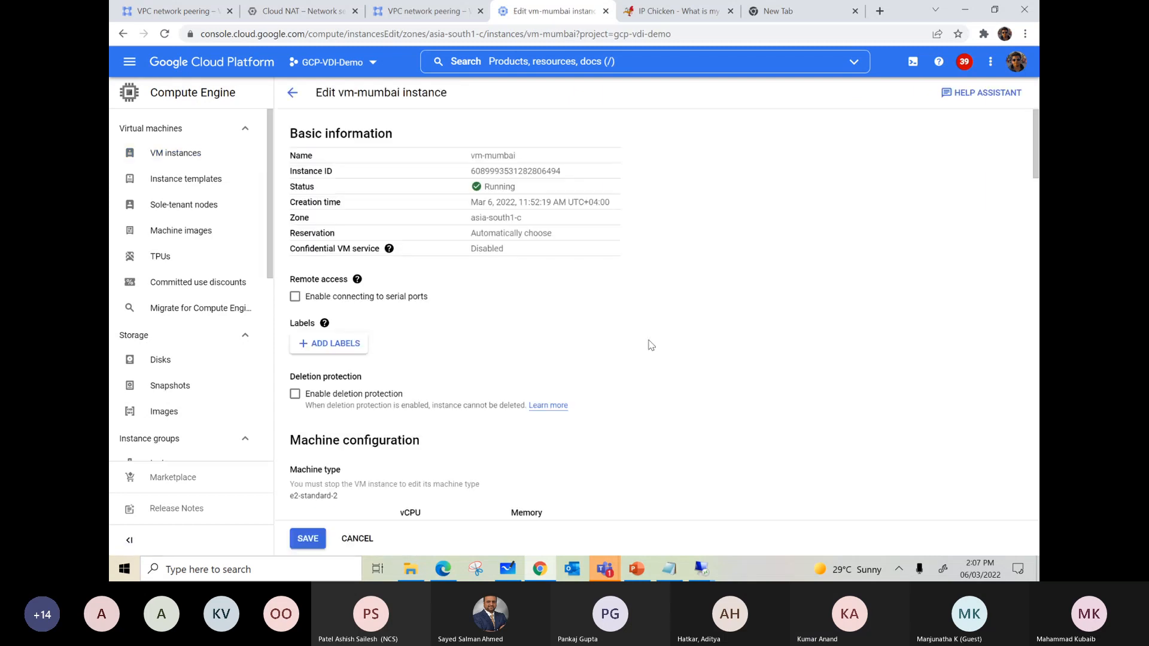
scroll(651, 345, down, 14)
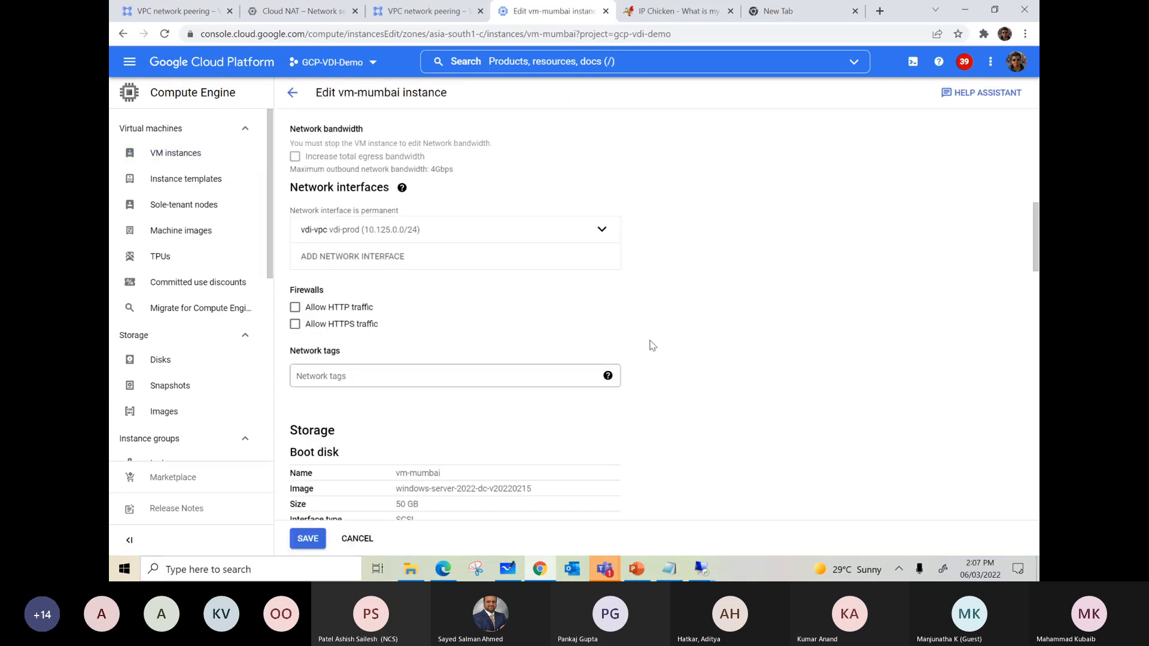
scroll(652, 345, up, 3)
click(598, 233)
scroll(731, 328, down, 1)
click(382, 431)
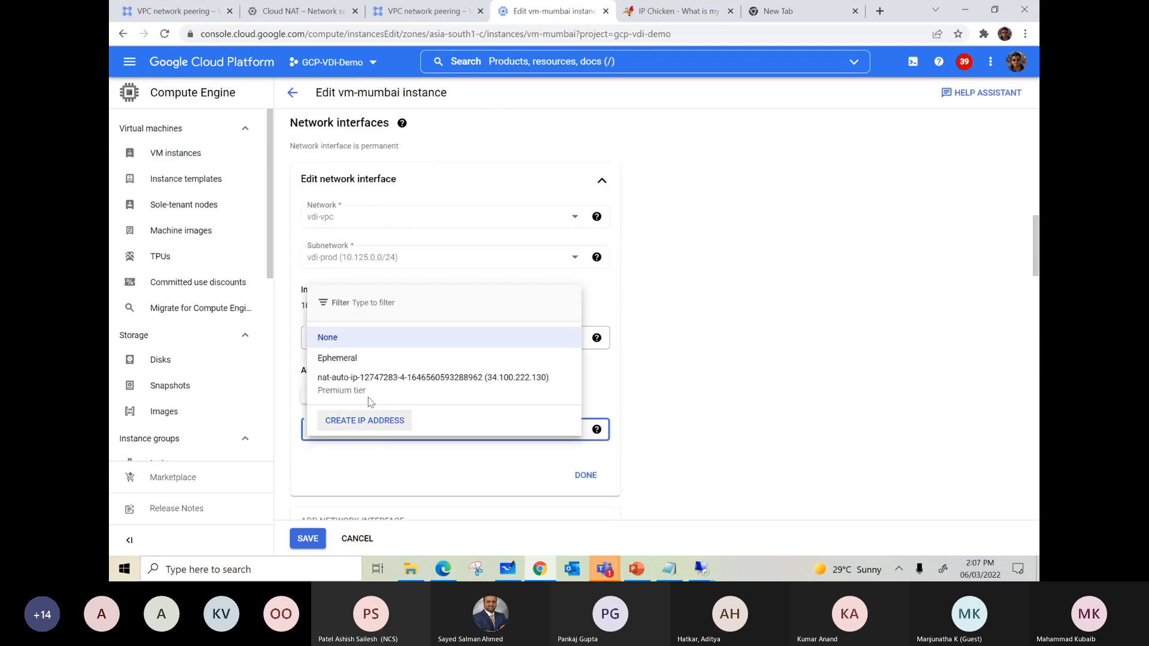
click(371, 385)
click(370, 428)
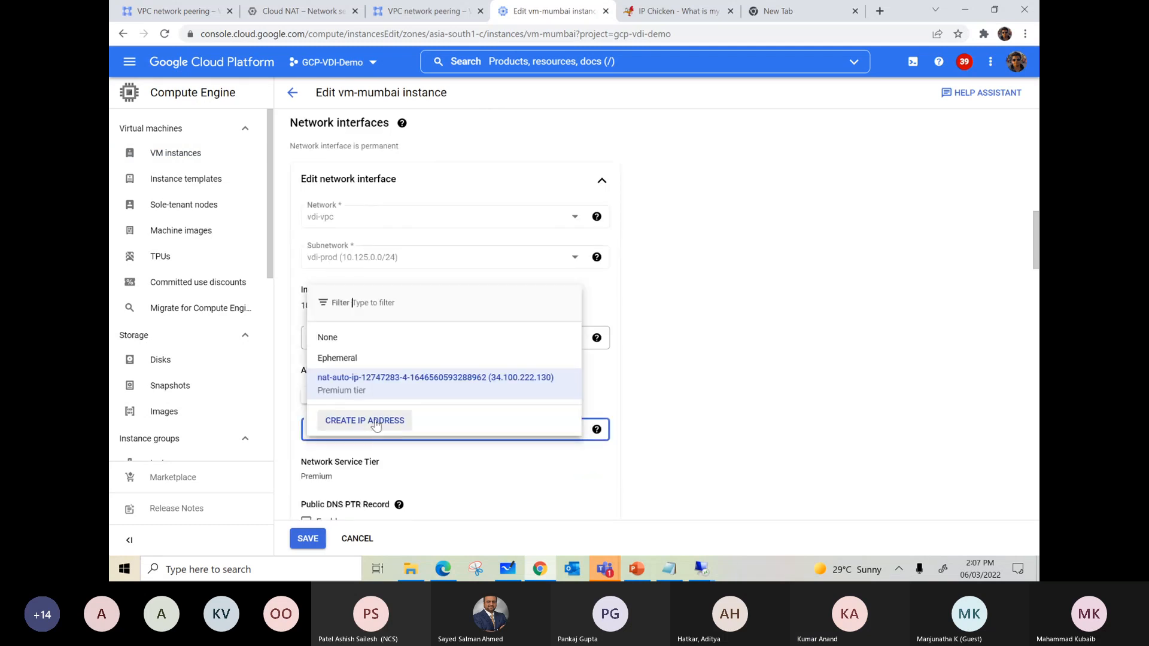
click(383, 358)
click(307, 537)
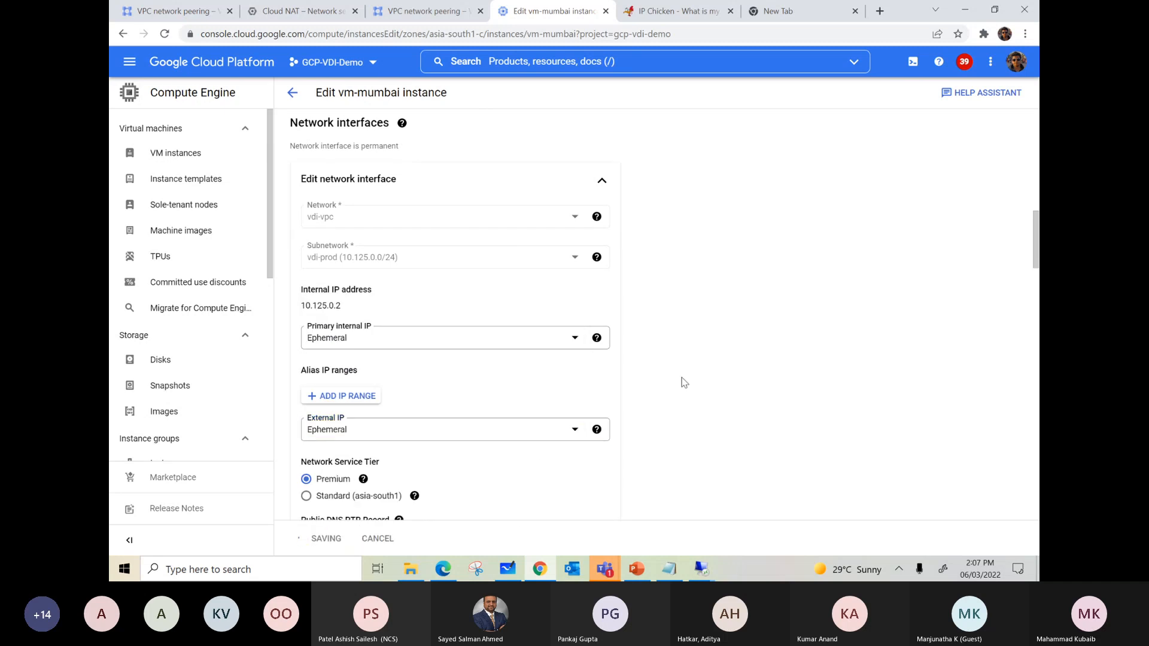
- Disconnect and close the two open remote desktop sessions, 35.200.149.144 and 34.93.247.190
mouse_move(701, 568)
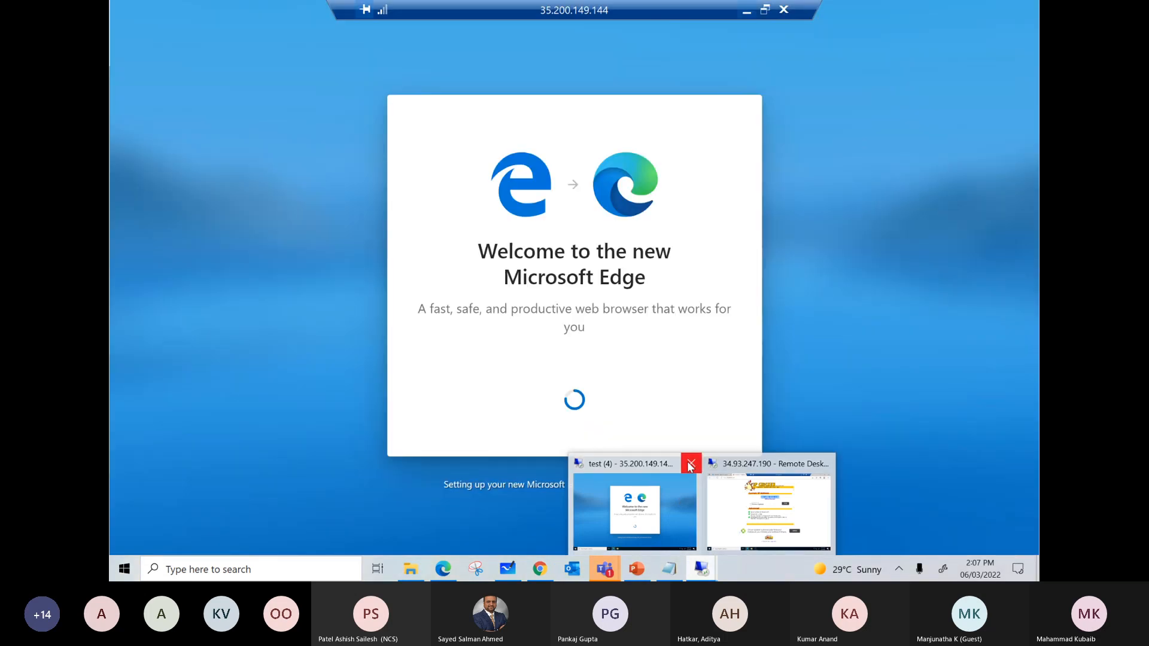
click(691, 466)
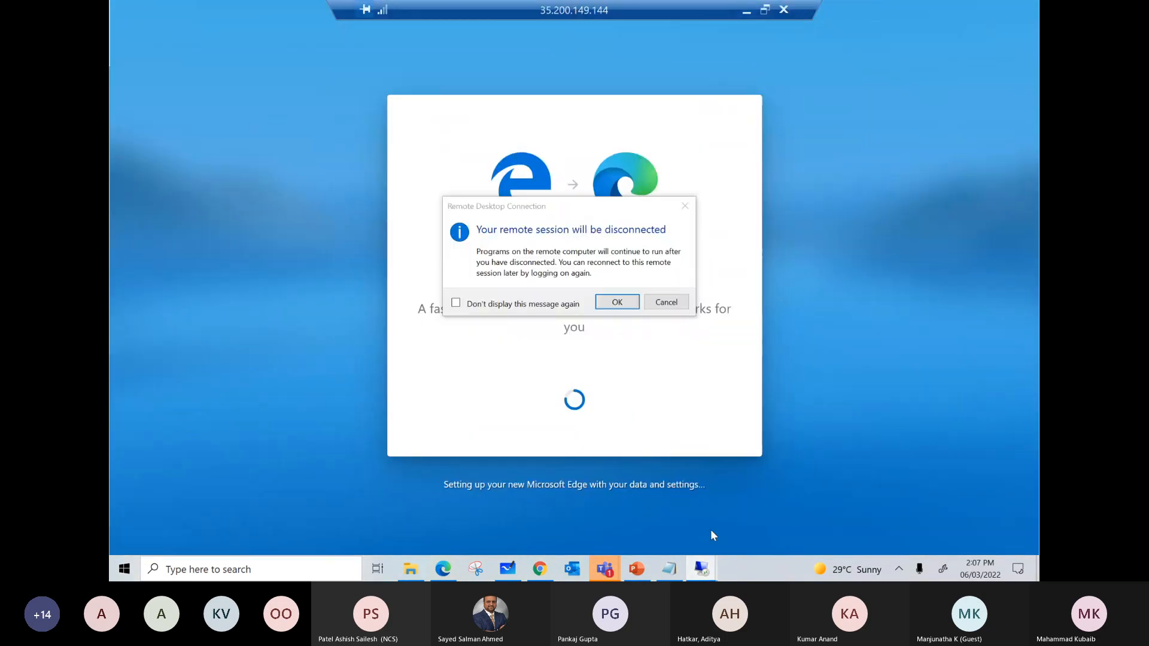
click(629, 308)
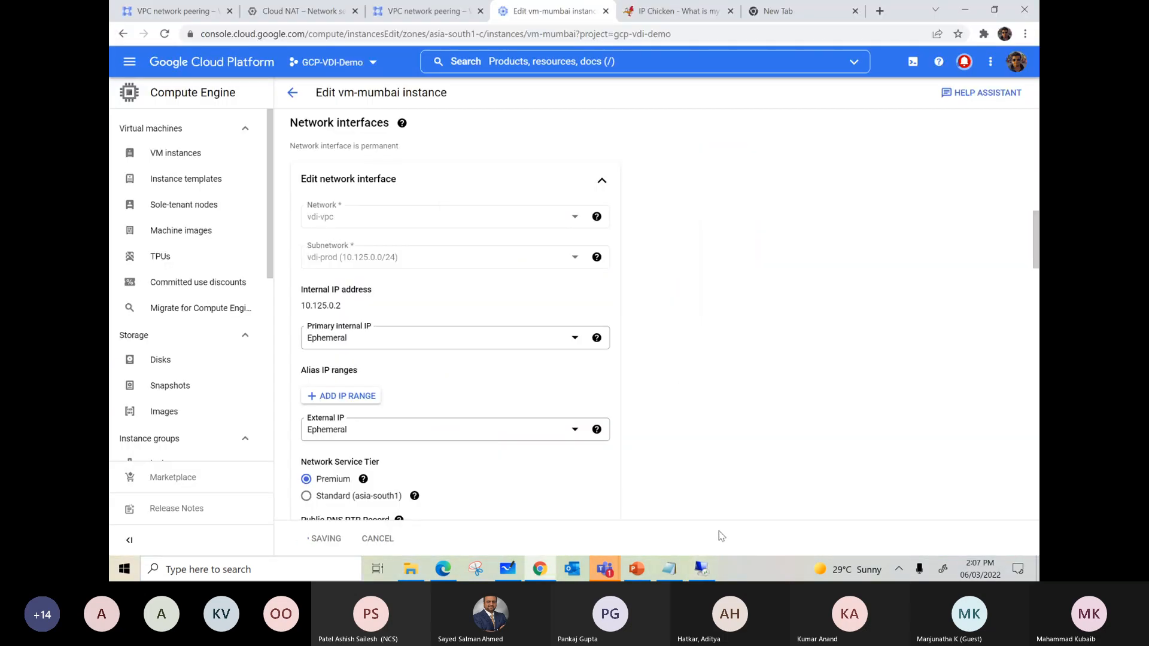
click(701, 568)
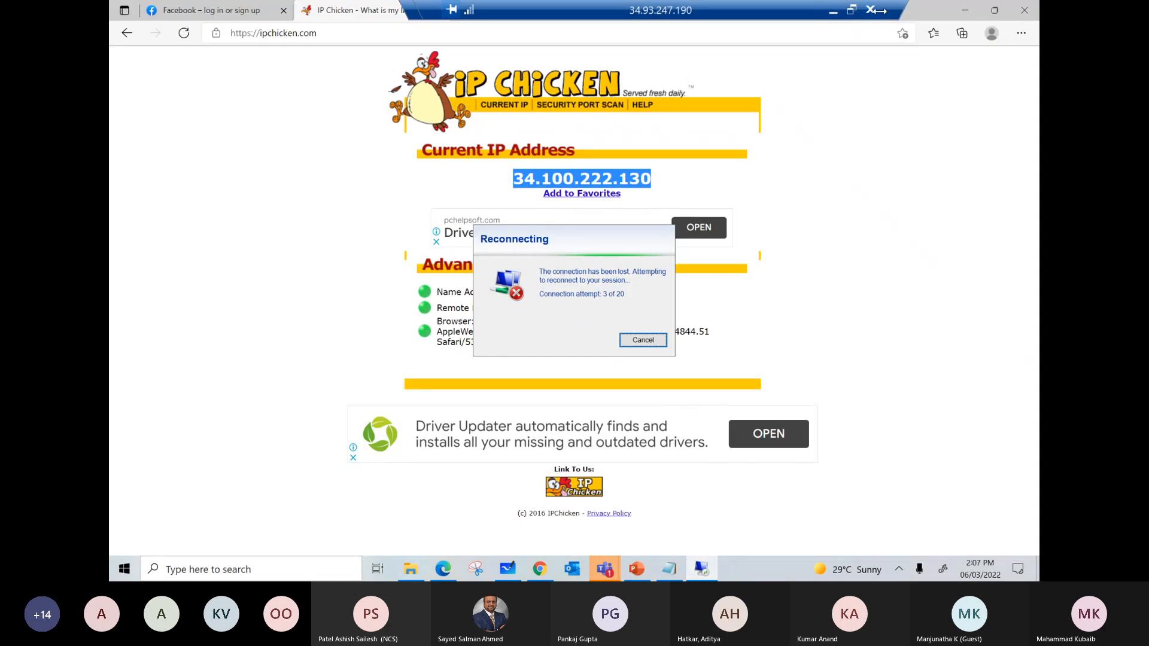
click(870, 11)
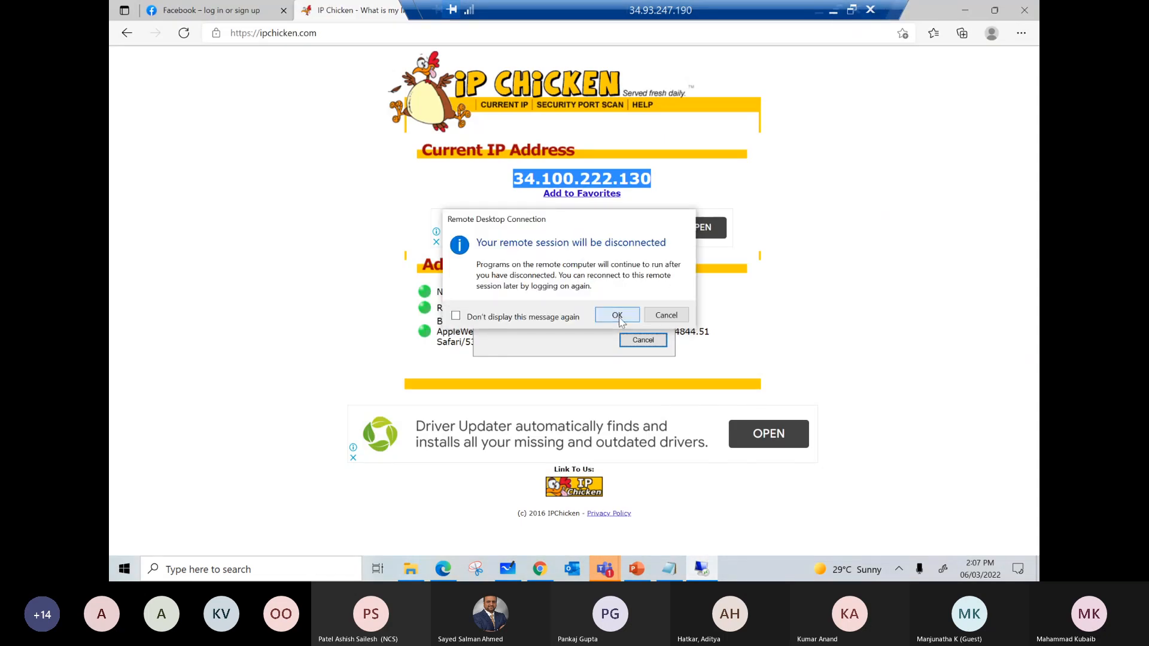
click(616, 312)
- Check the VPC network peering page of the GCP-VDI-Demo project
scroll(701, 277, down, 4)
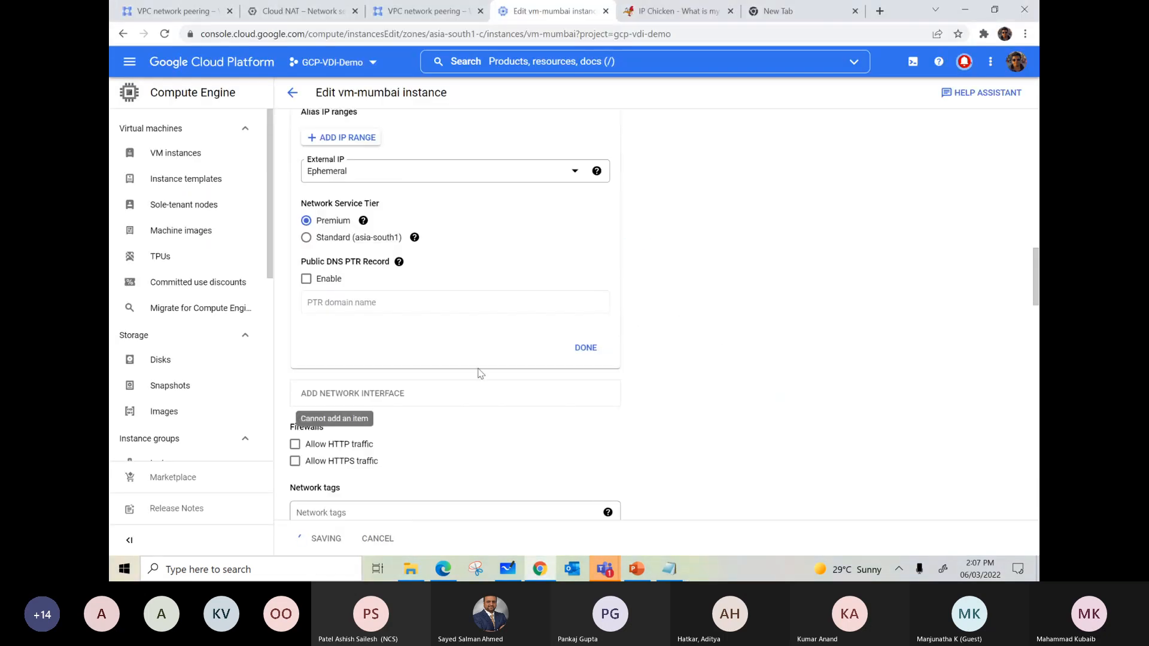
click(436, 12)
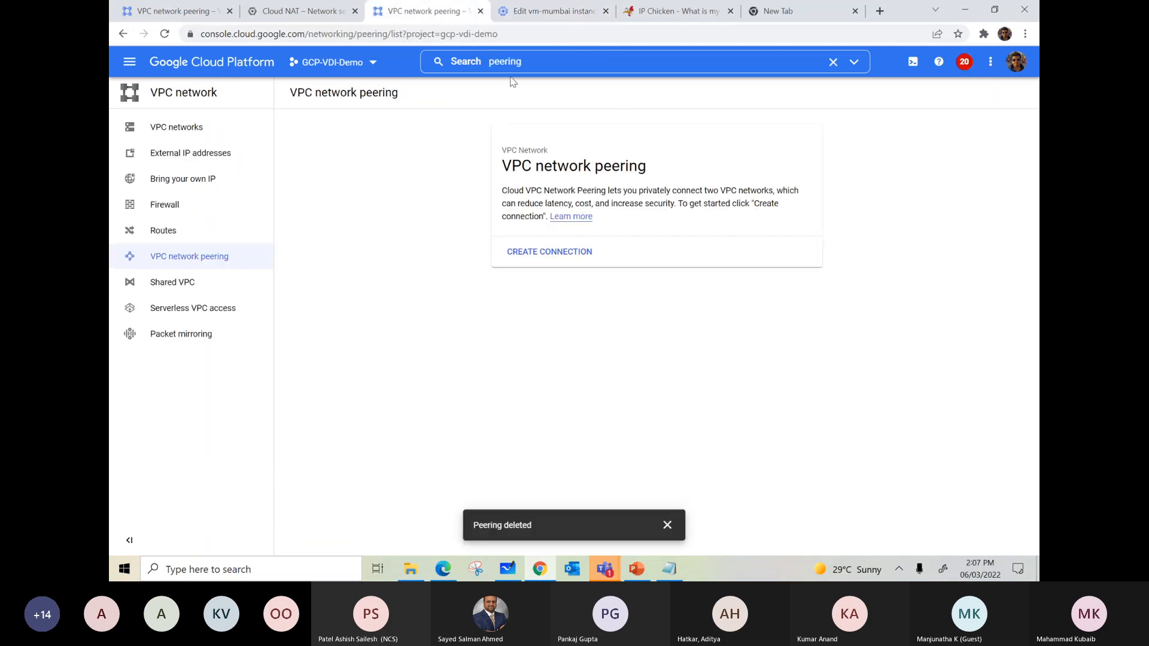
drag(547, 55, 448, 72)
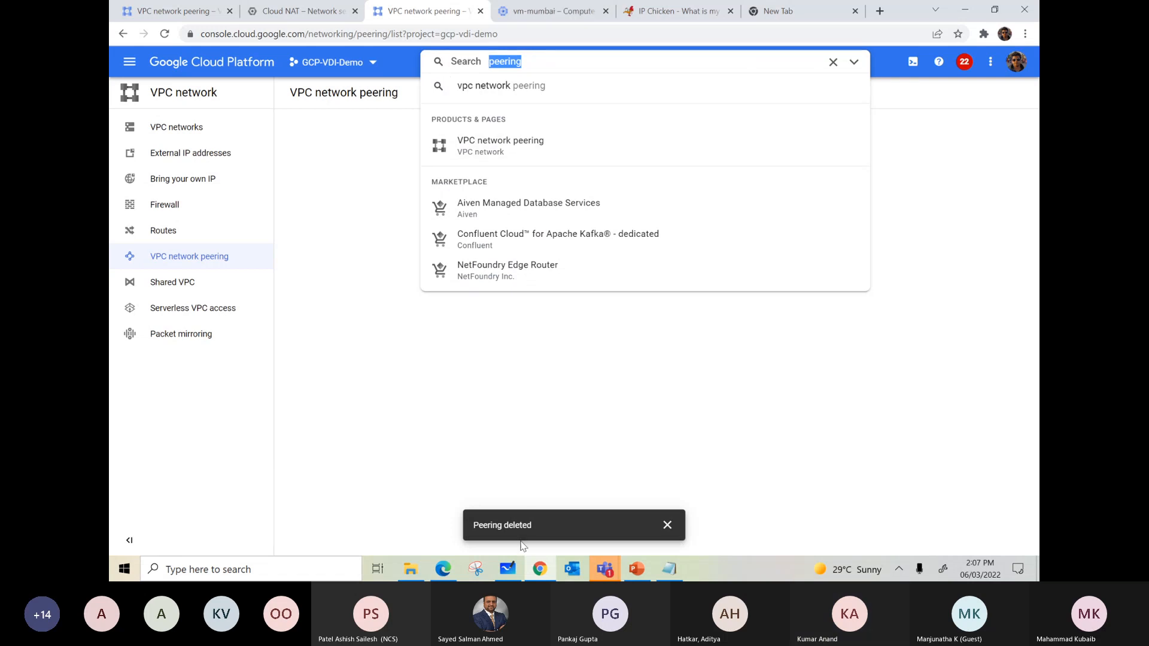
- Switch to Microsoft Whiteboard and draw two side-by-side network boxes labelled M and N in red
click(512, 568)
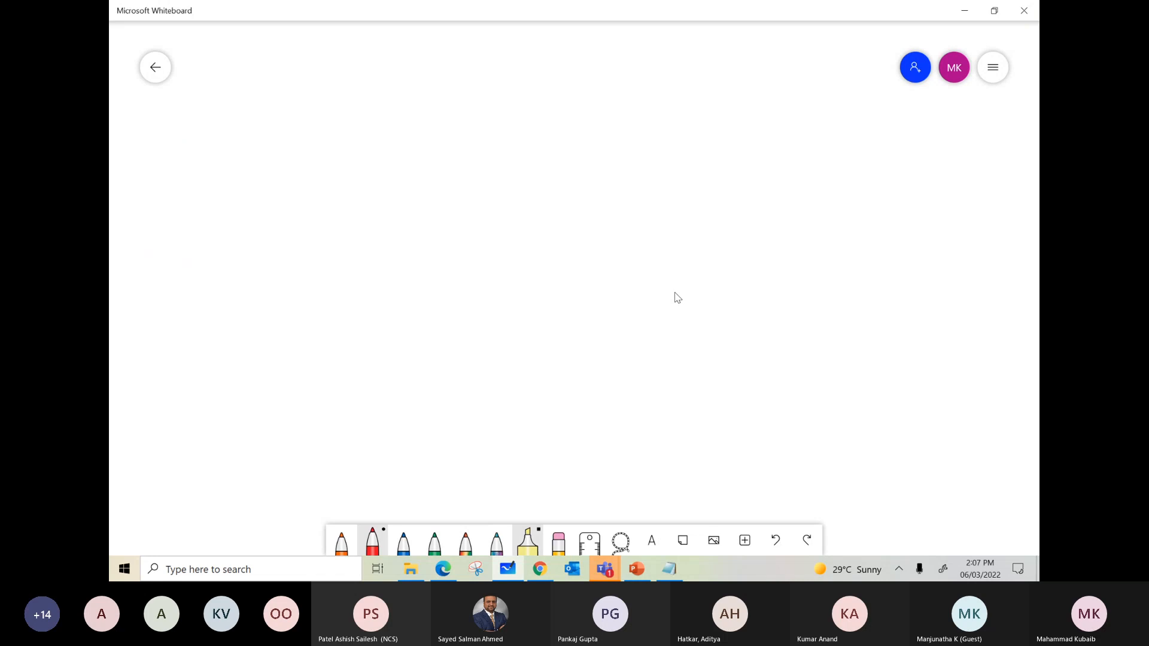
mouse_move(388, 131)
mouse_down()
mouse_move(403, 317)
mouse_move(547, 120)
mouse_move(417, 324)
mouse_up()
drag(782, 110, 802, 287)
mouse_move(782, 110)
mouse_down()
mouse_move(891, 291)
mouse_move(810, 281)
mouse_up()
mouse_move(428, 78)
mouse_down()
mouse_move(443, 68)
mouse_move(464, 80)
mouse_up()
mouse_move(811, 72)
mouse_down()
mouse_move(808, 46)
mouse_move(843, 38)
mouse_up()
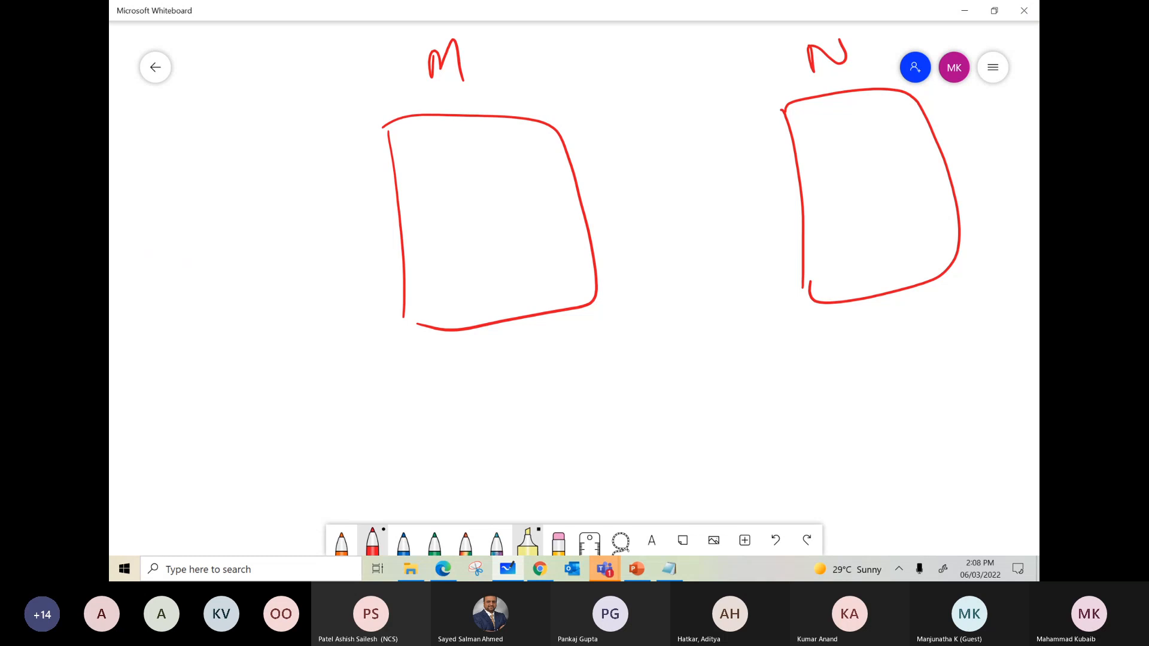
- Mark a gateway point labelled GW on the facing edge of each box, and annotate them PIP-1 and PIP-2
mouse_move(582, 197)
mouse_down()
mouse_move(575, 208)
mouse_move(584, 203)
mouse_up()
drag(586, 199, 611, 148)
drag(605, 127, 615, 133)
mouse_move(629, 117)
mouse_down()
mouse_move(628, 139)
mouse_move(645, 137)
mouse_up()
mouse_move(640, 120)
mouse_down()
mouse_move(653, 114)
mouse_move(646, 126)
mouse_up()
drag(662, 126, 707, 111)
drag(805, 190, 789, 190)
drag(549, 208, 565, 204)
drag(821, 177, 861, 177)
mouse_move(795, 191)
mouse_down()
mouse_move(733, 158)
mouse_move(742, 135)
mouse_move(756, 142)
mouse_up()
drag(766, 136, 774, 142)
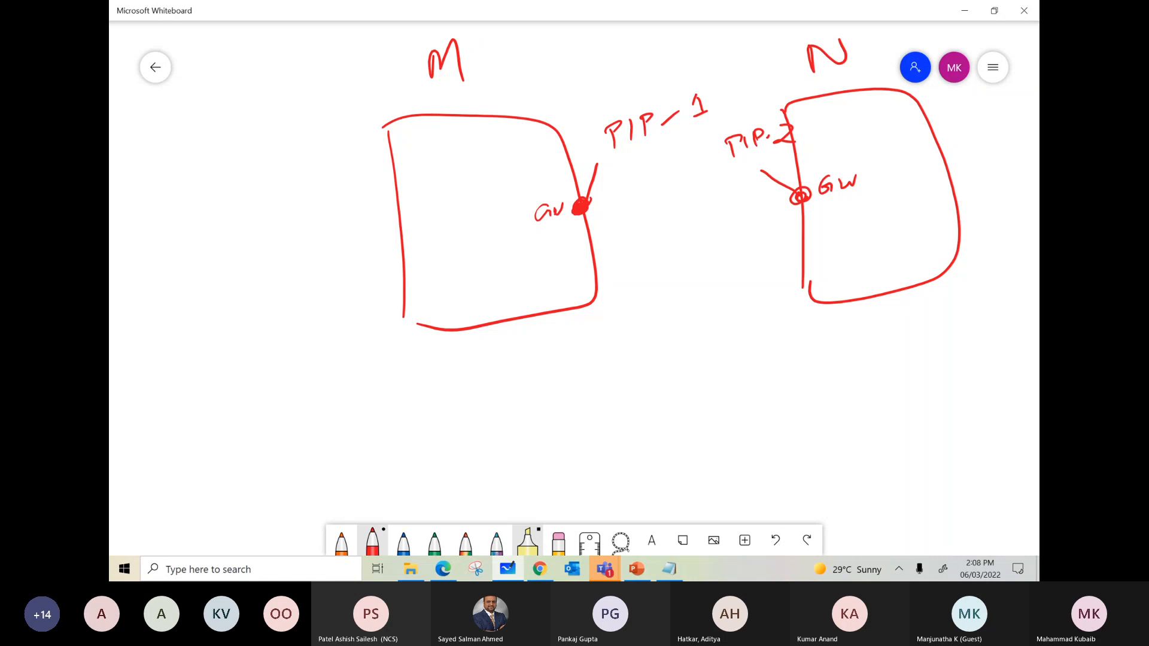
drag(593, 242, 590, 247)
drag(800, 235, 792, 242)
- Switch to the Google Cloud console in Chrome and start reserving a static external IP address, entering the name PIP-mumbai
click(539, 570)
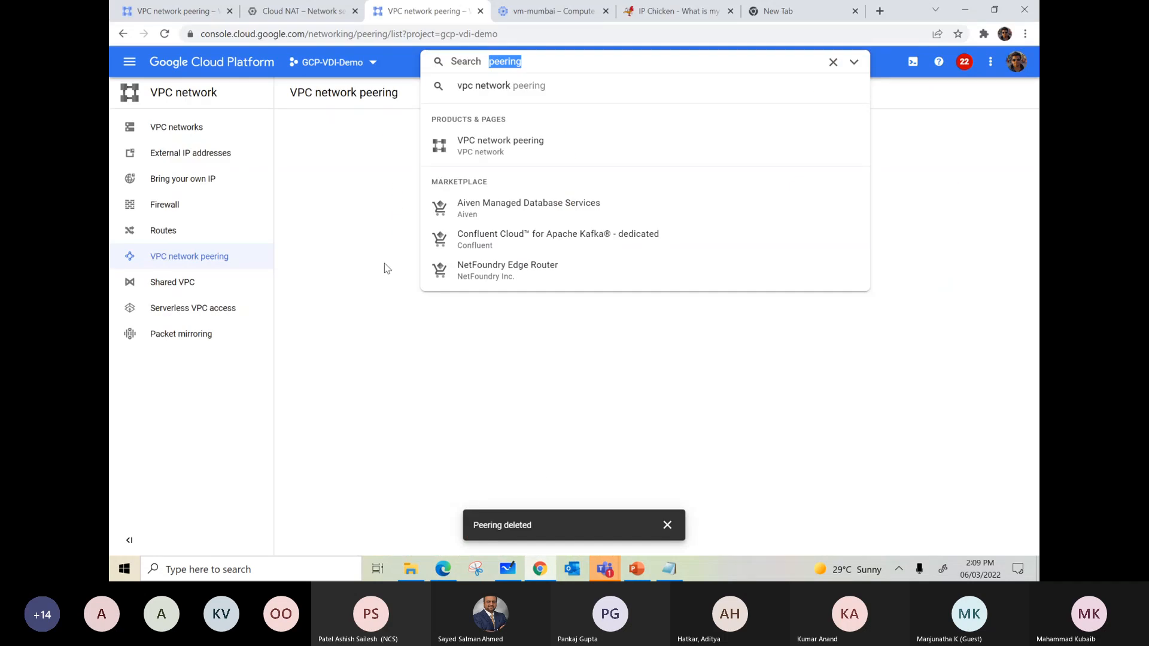
click(179, 157)
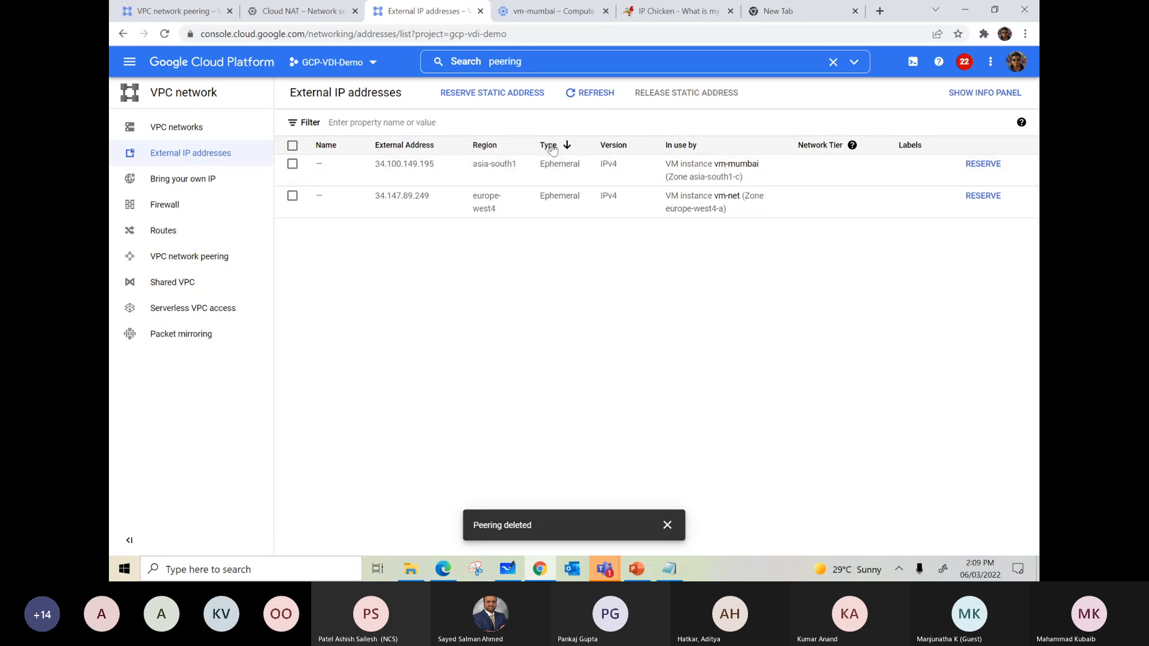
click(505, 97)
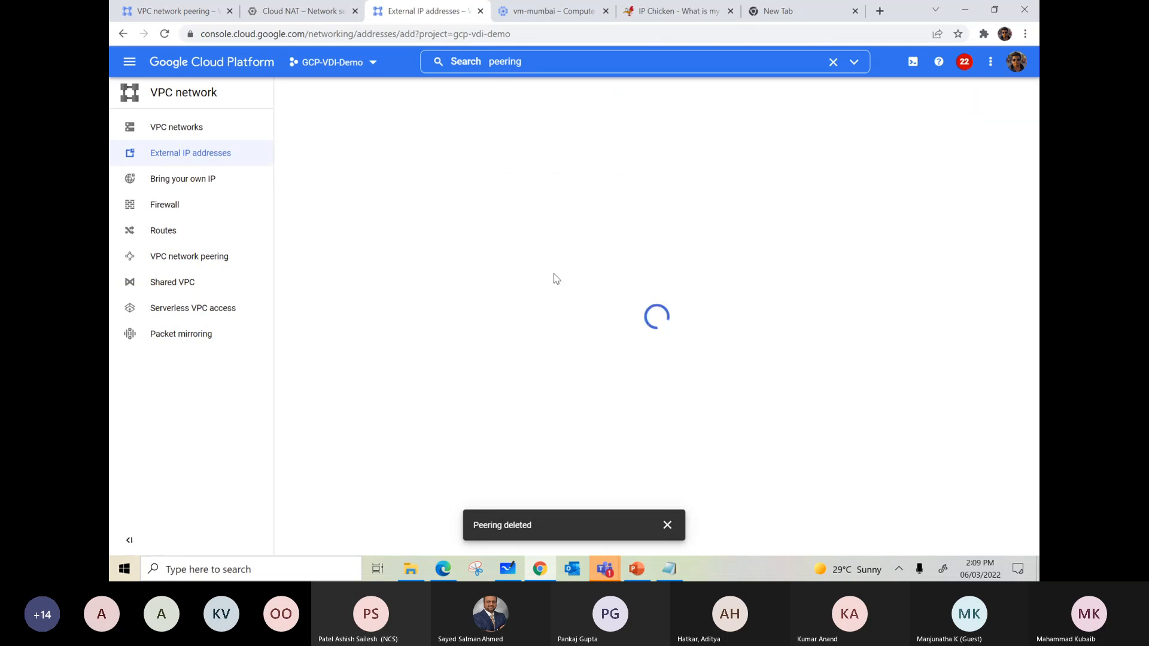
click(348, 146)
text(PIP-mumbai)
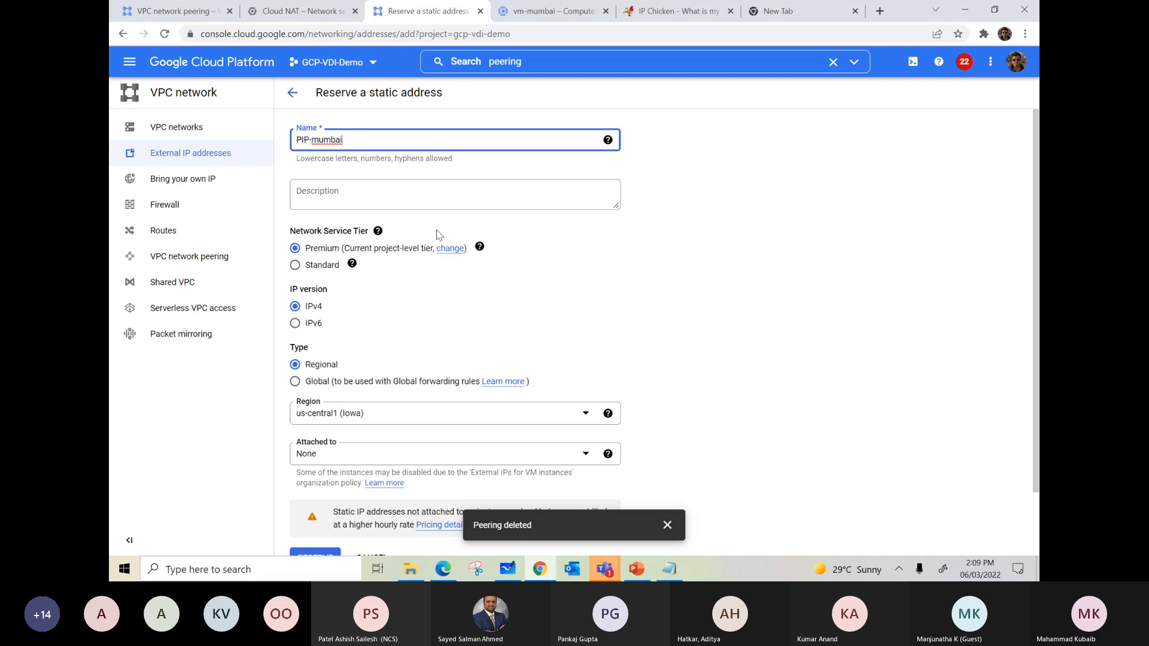
- Set the static address's region to asia-south1 (Mumbai) and try to reserve it
scroll(339, 264, down, 1)
click(374, 346)
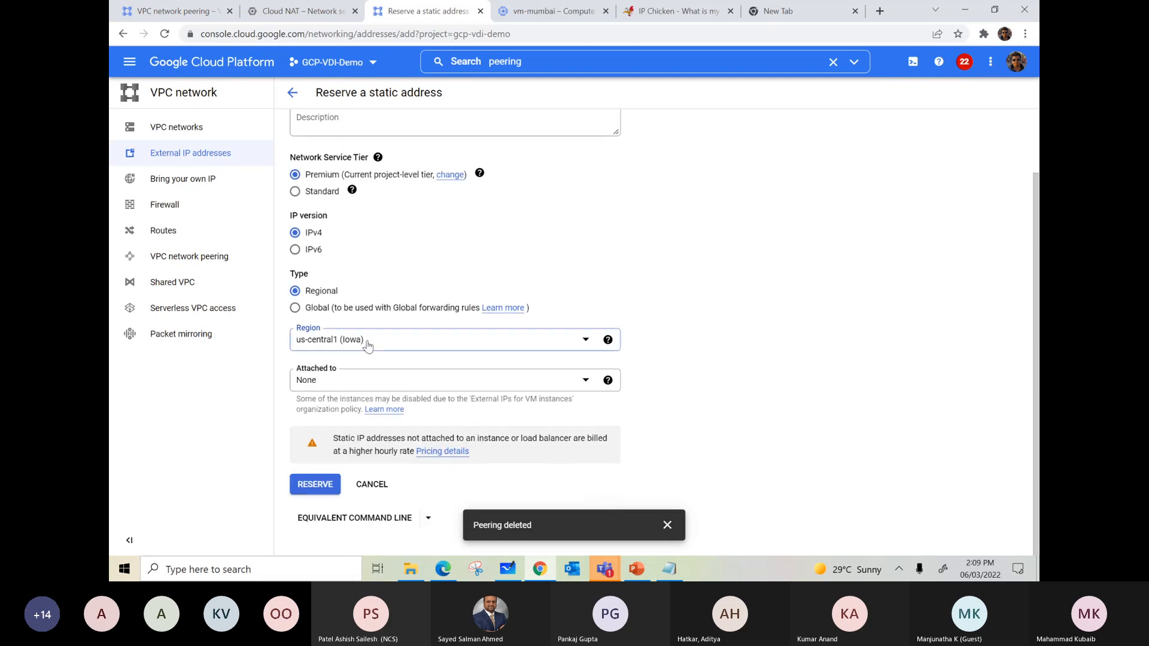
scroll(395, 383, down, 8)
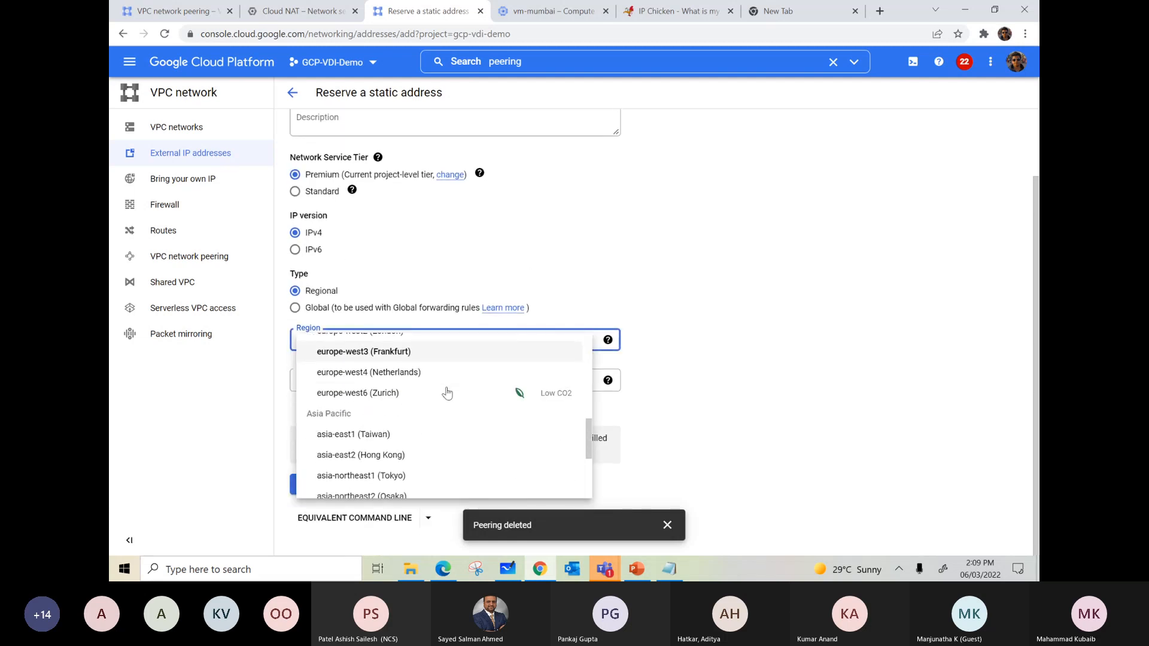
scroll(447, 393, down, 2)
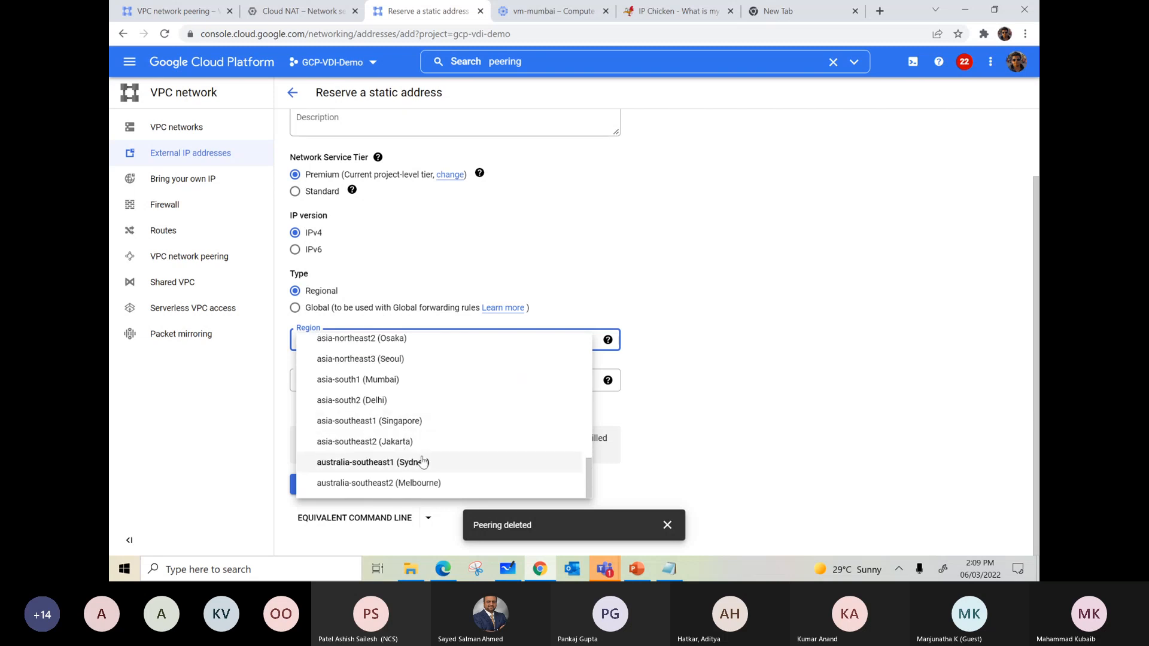
click(382, 382)
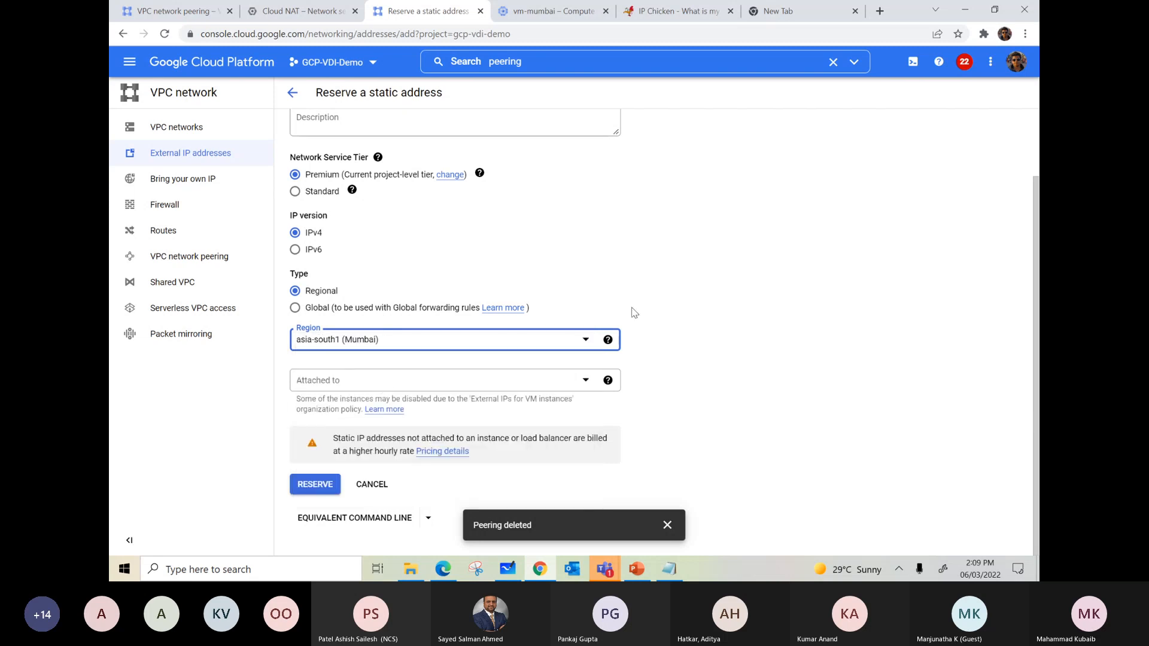
click(315, 493)
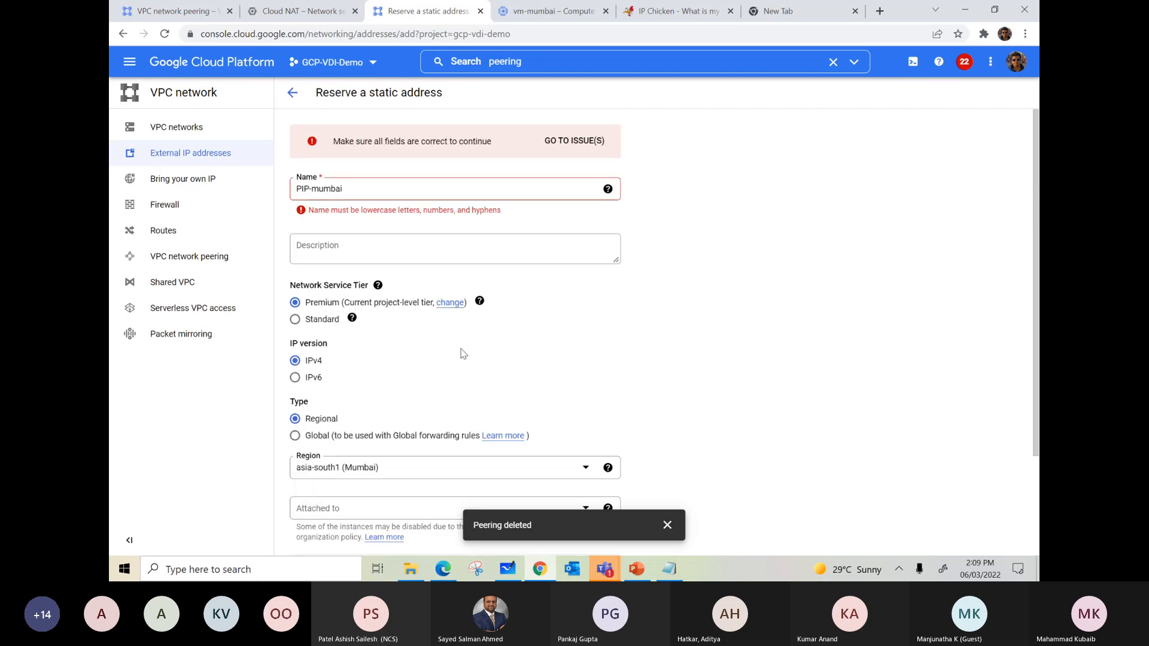
- Correct the static address name to pip-mumbai and reserve it
drag(353, 189, 264, 193)
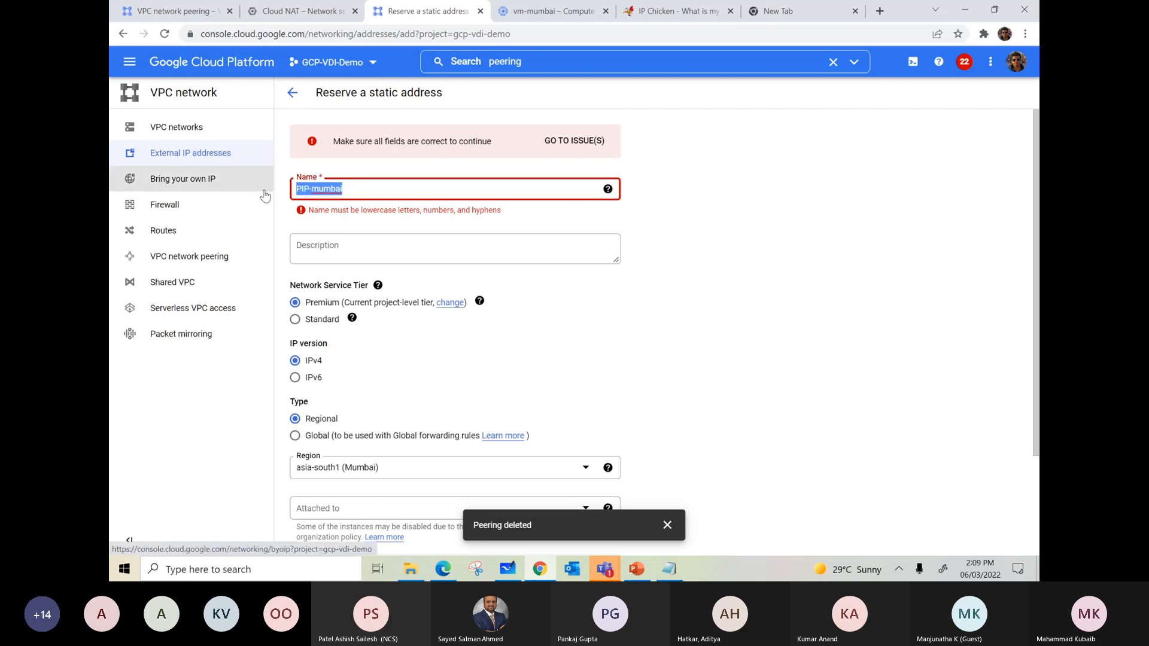
text(pei)
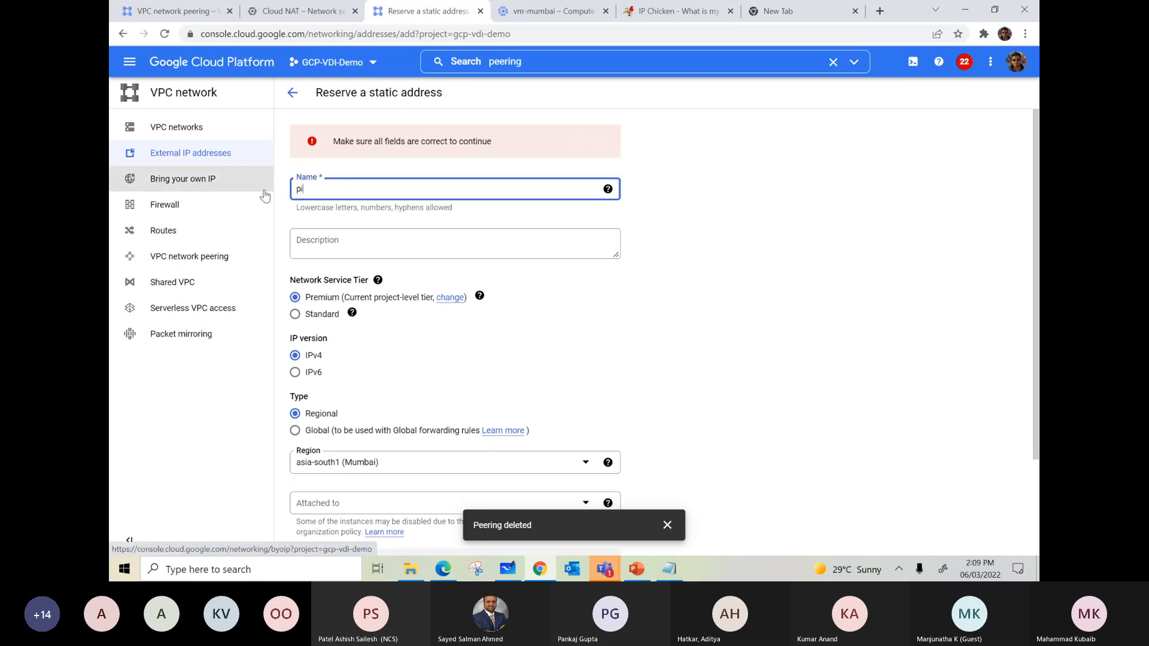
text(-mumbai)
scroll(467, 333, down, 2)
click(316, 483)
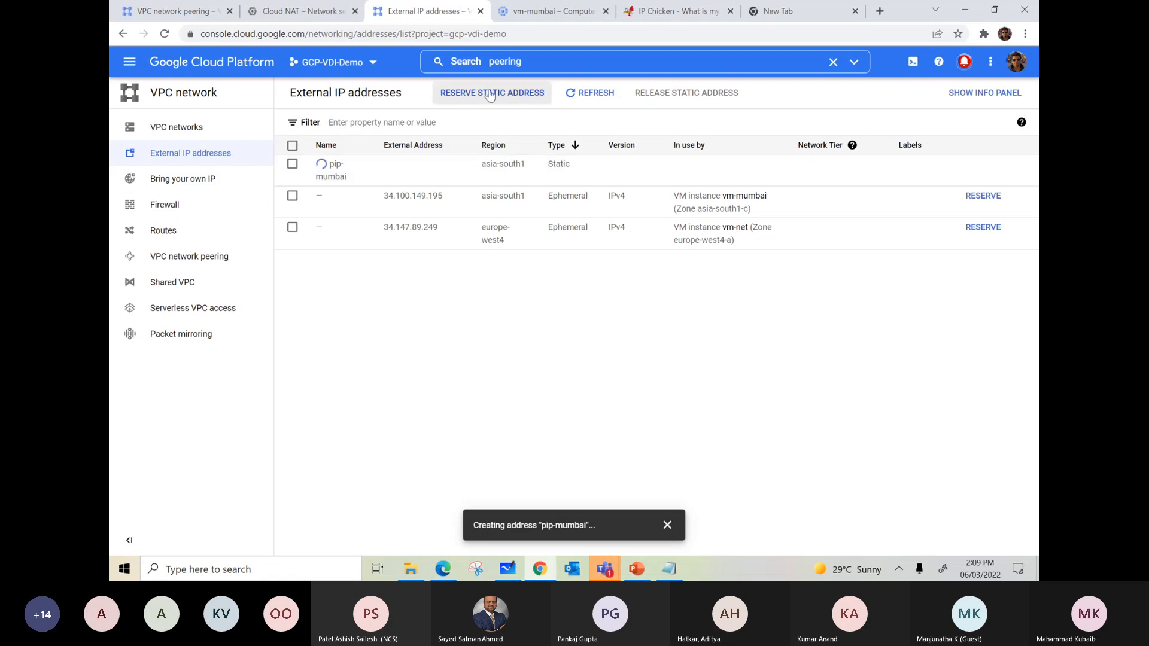
- Reserve a second regional static external address named pip-net in the europe-west4 (Netherlands) region
click(477, 98)
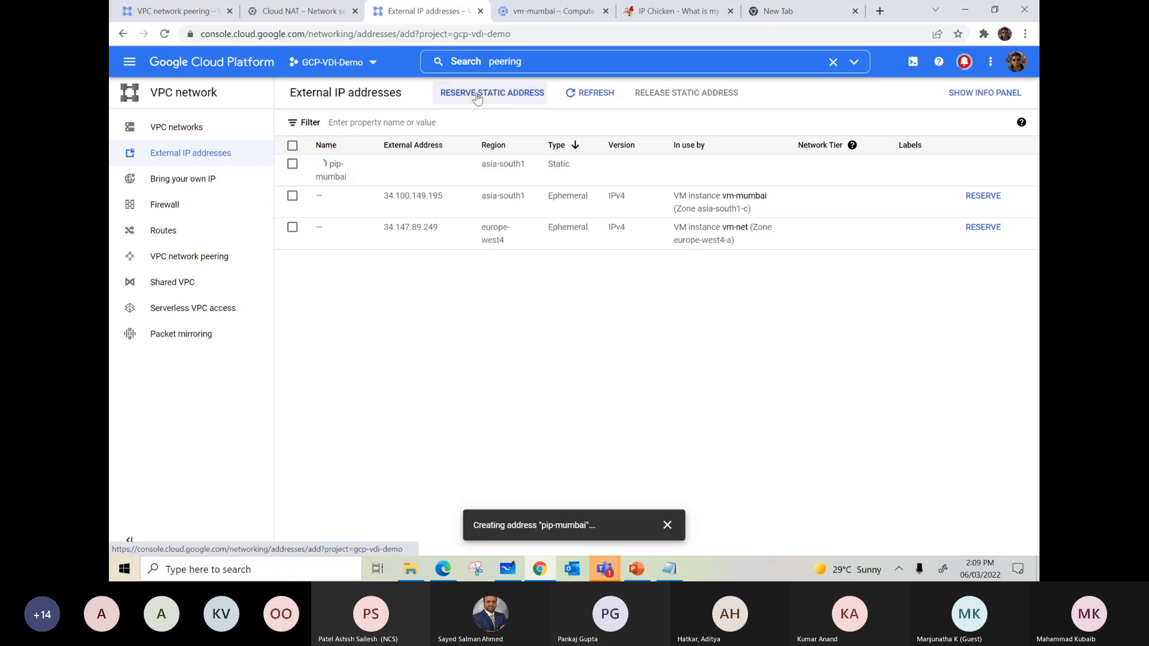
click(333, 145)
text(pip-net)
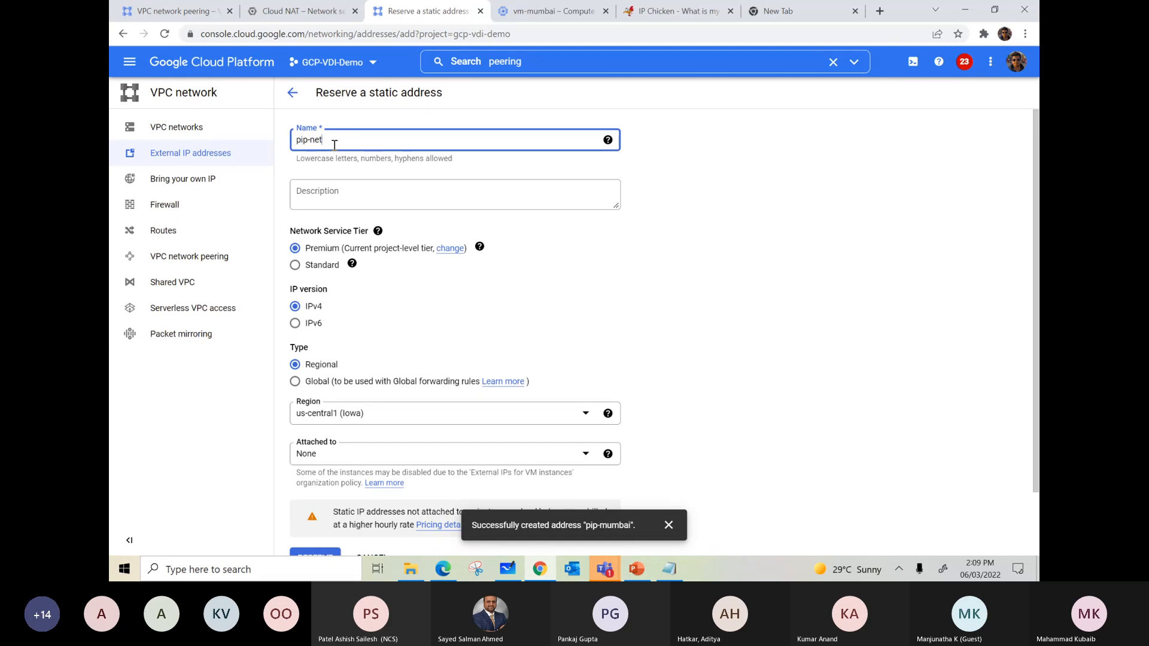
scroll(359, 269, down, 2)
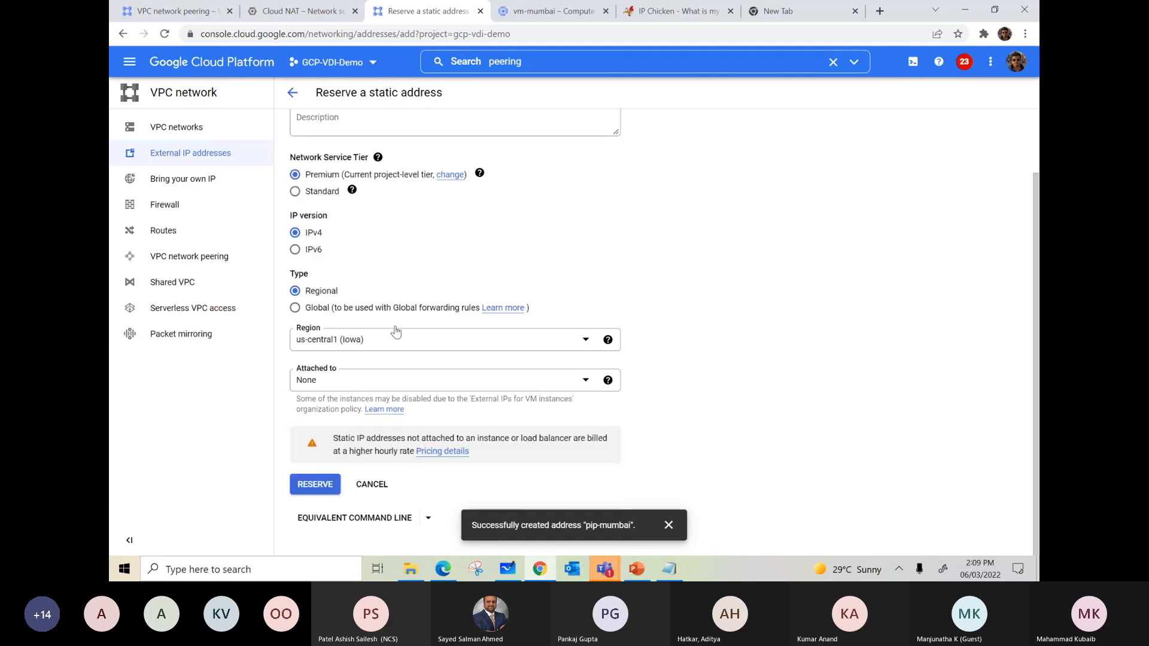
click(395, 335)
scroll(368, 406, down, 3)
scroll(368, 406, down, 2)
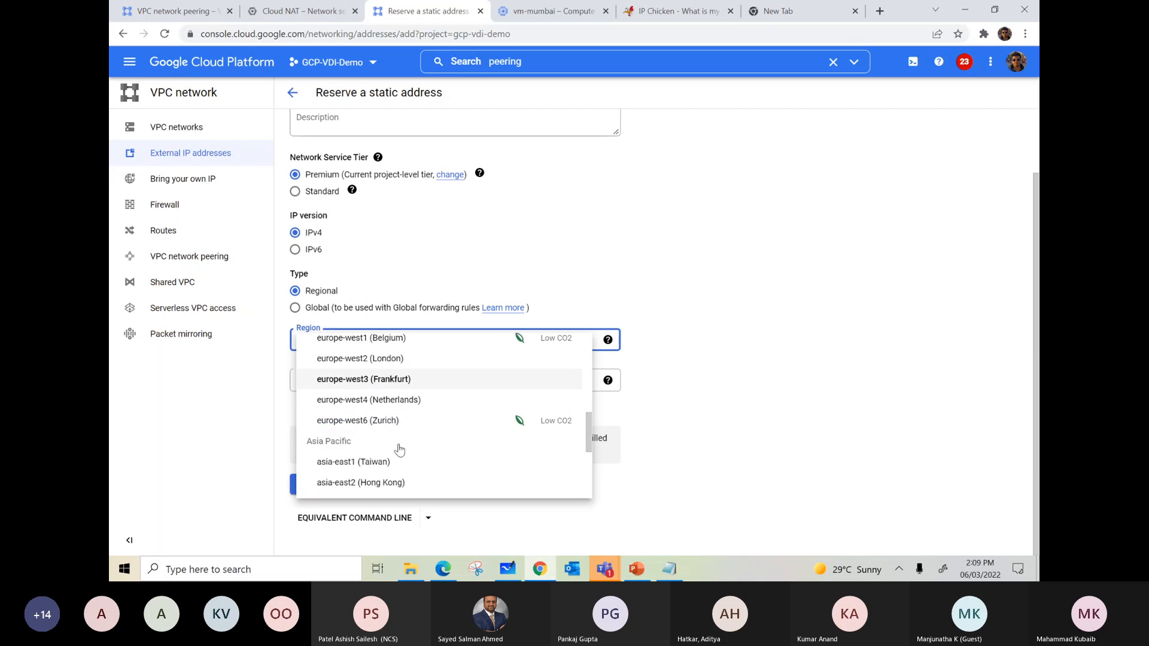
click(410, 397)
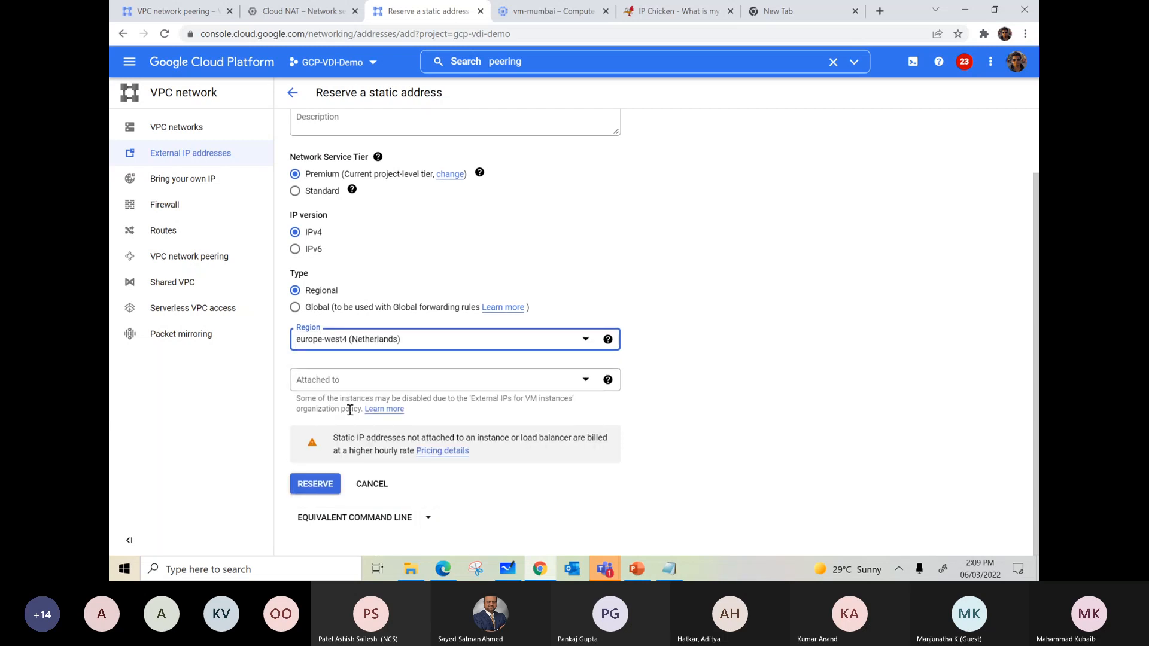
click(314, 486)
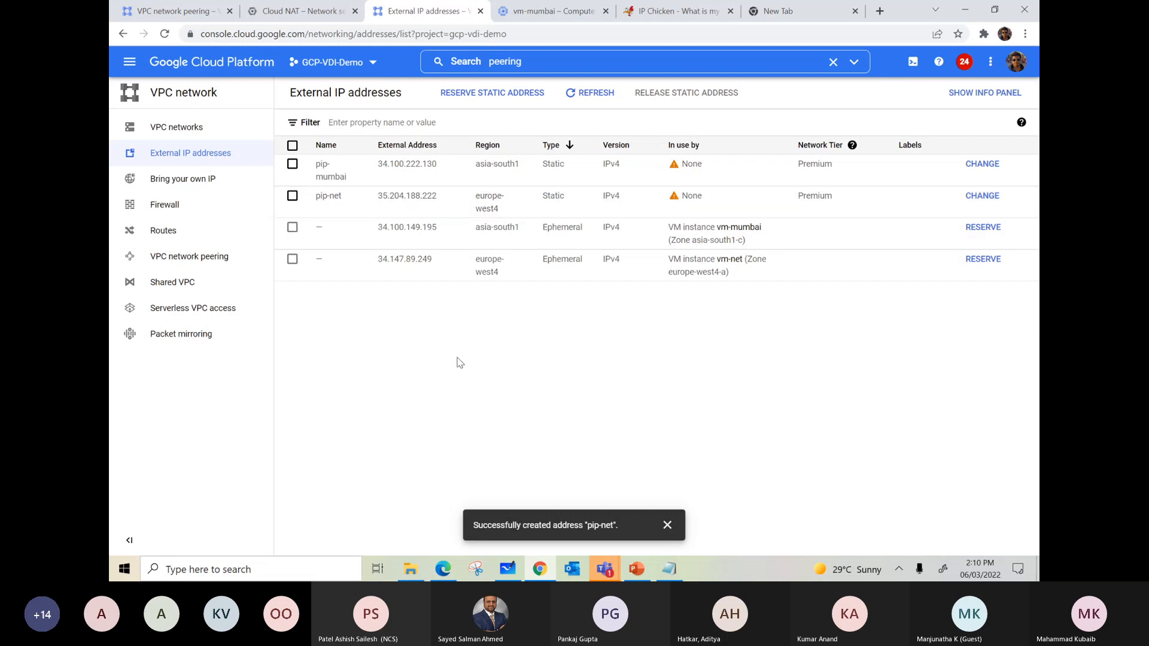
- Return to the vm-mumbai instance page, download its RDP file and start a remote desktop connection from it
click(303, 13)
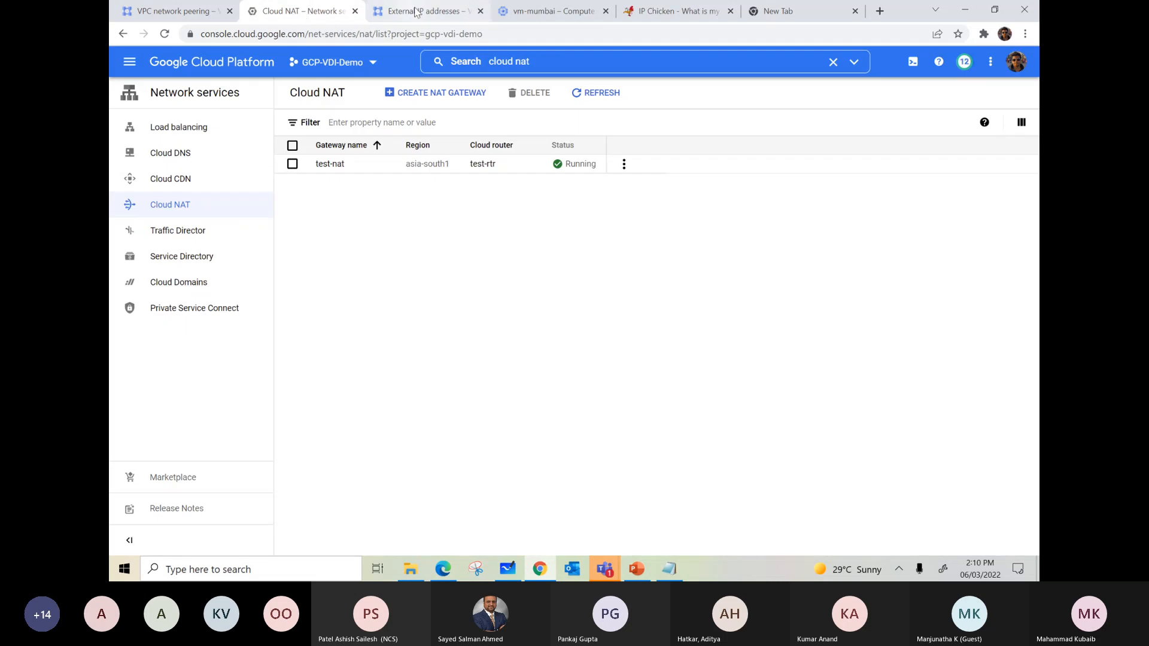
click(546, 11)
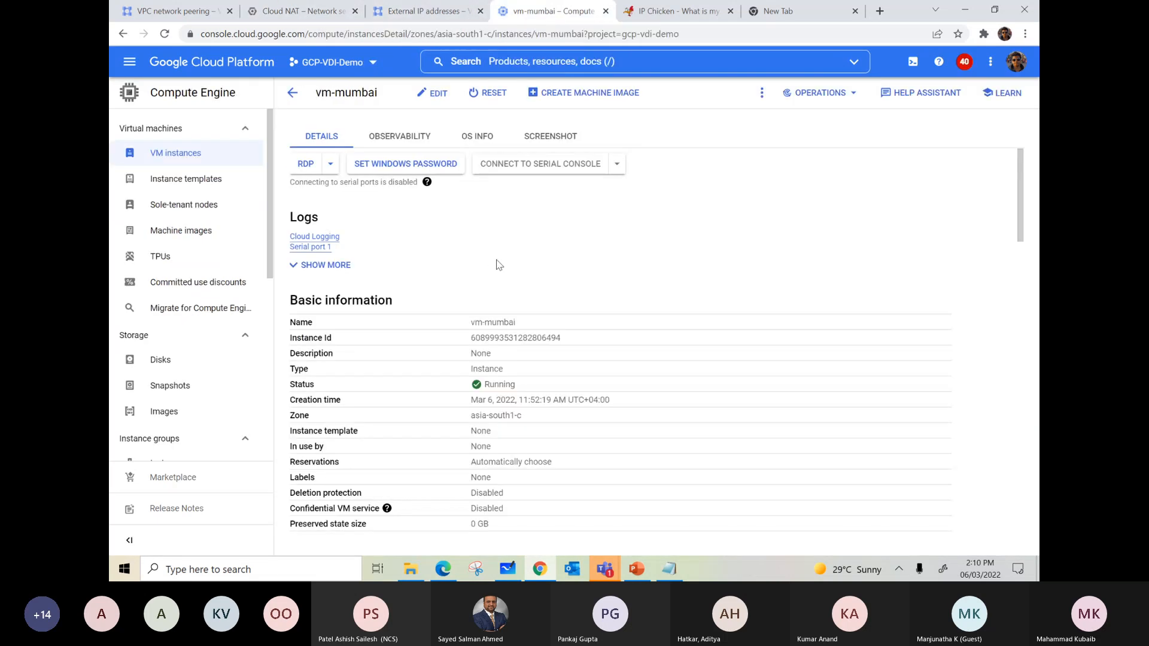
click(305, 164)
click(469, 355)
click(185, 539)
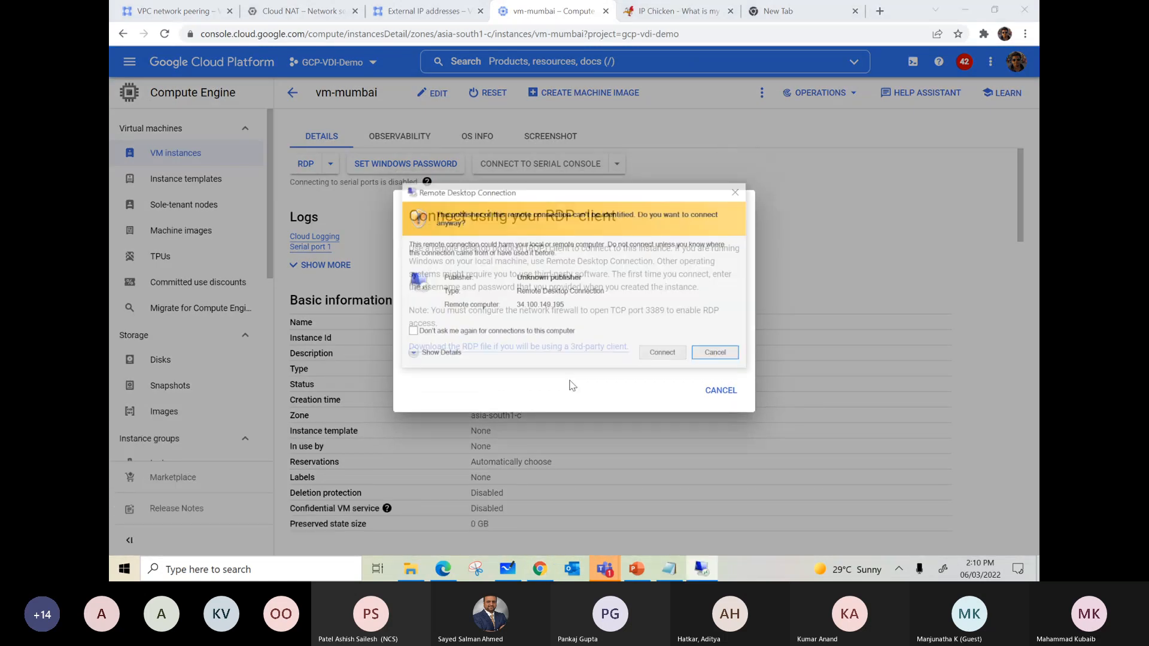
click(662, 352)
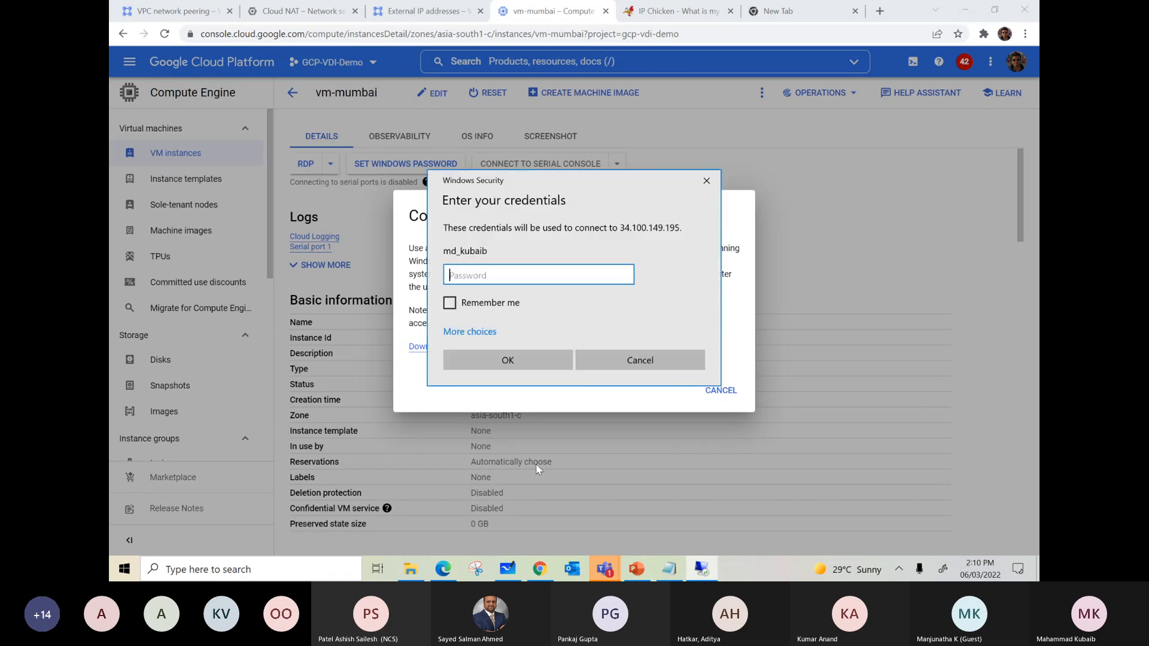
- Sign in to the vm-mumbai remote session with the account password stored in Notepad, accept its certificate, and return to the console
click(668, 568)
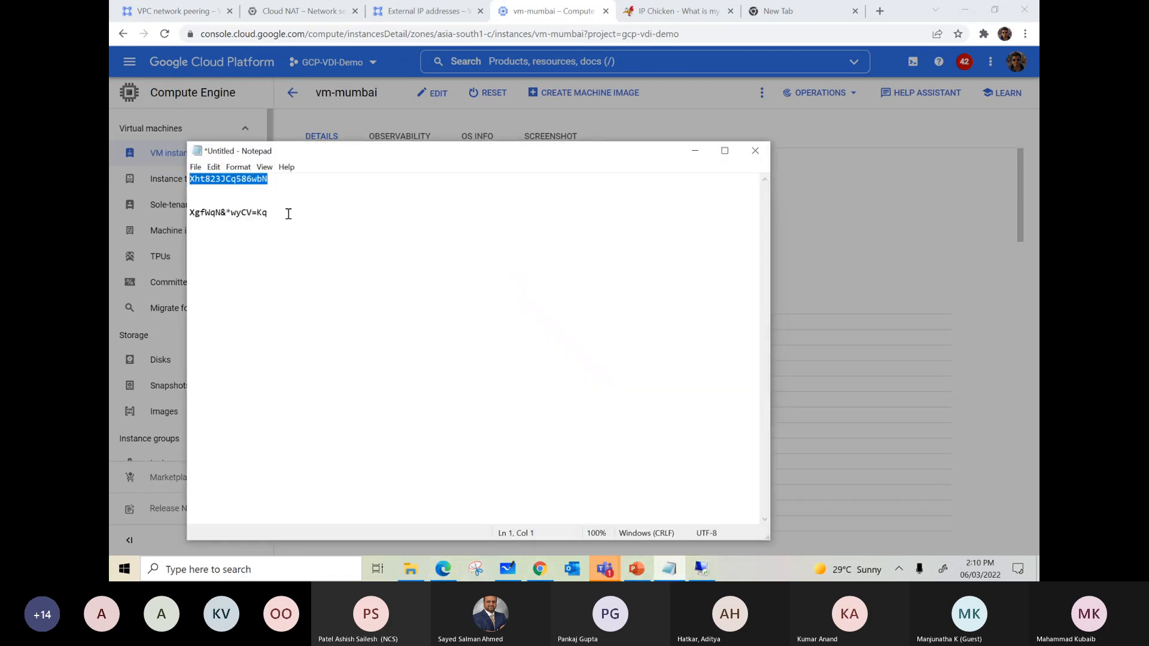
right_click(264, 181)
click(198, 213)
click(695, 150)
key(ctrl+v)
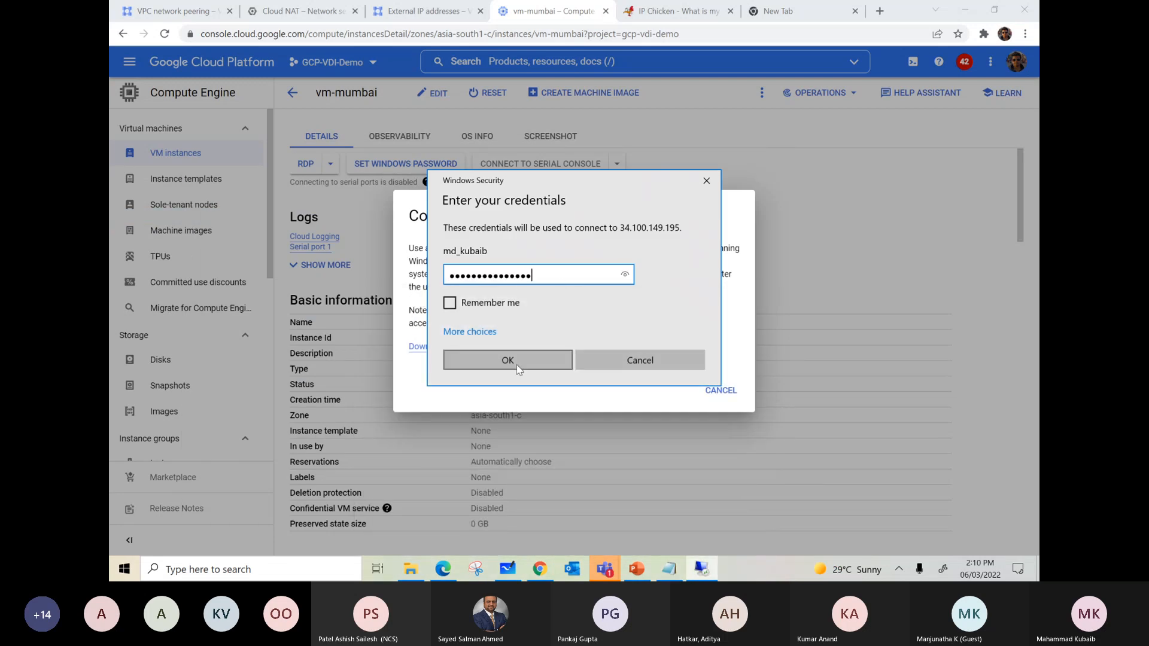
click(515, 363)
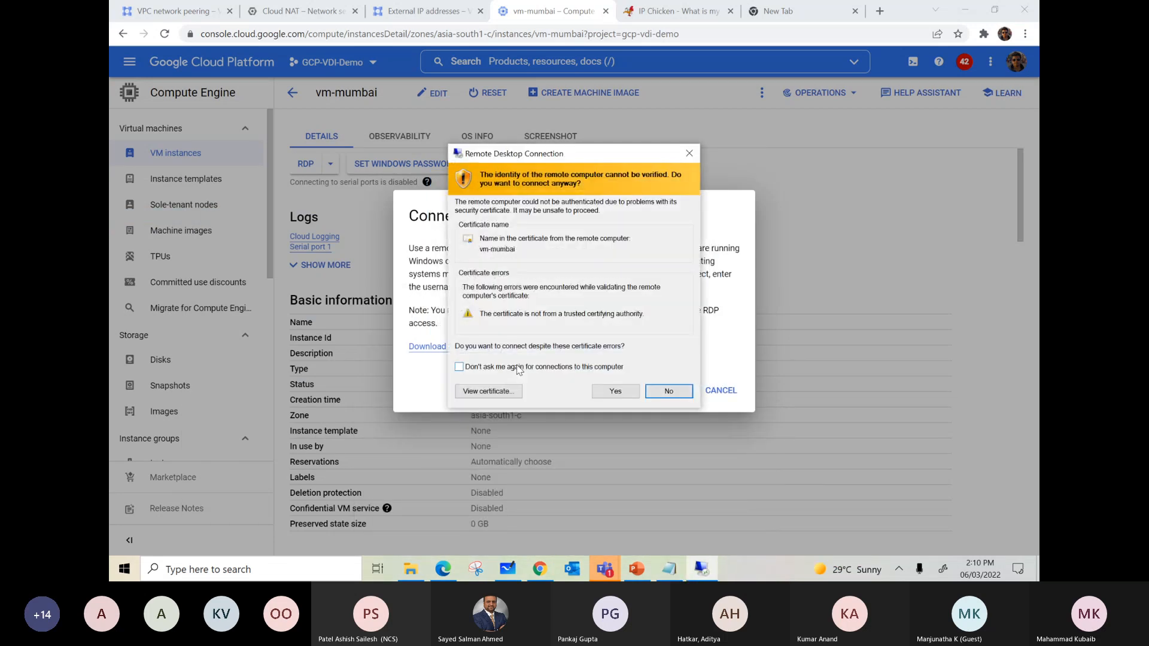
click(615, 392)
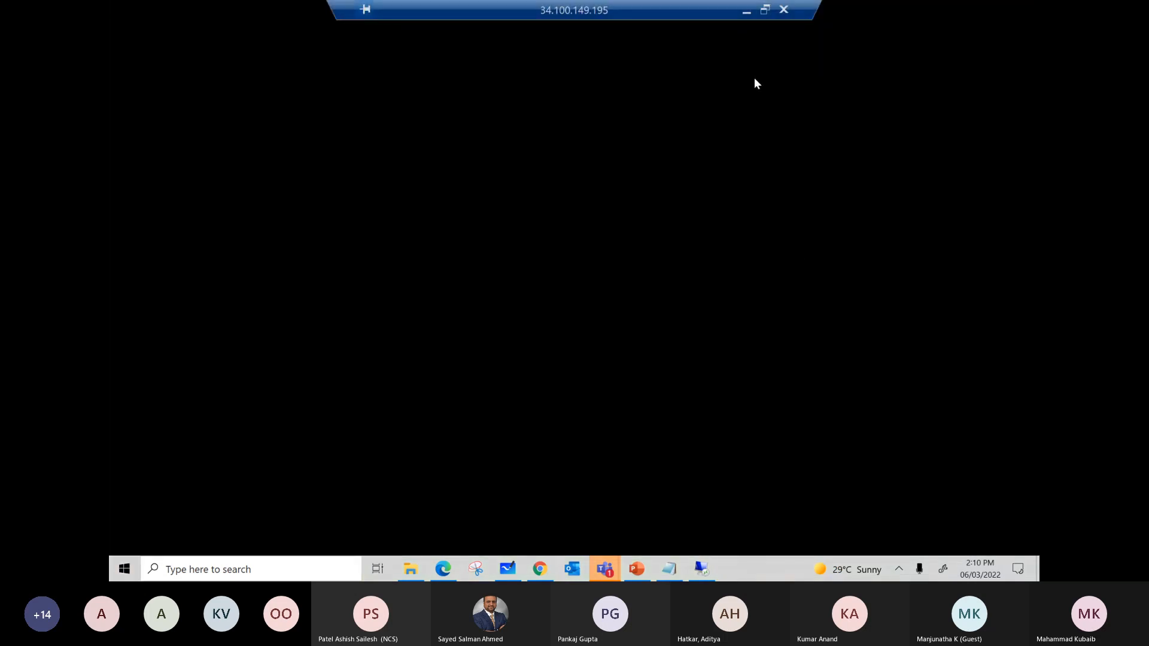
click(746, 11)
click(721, 392)
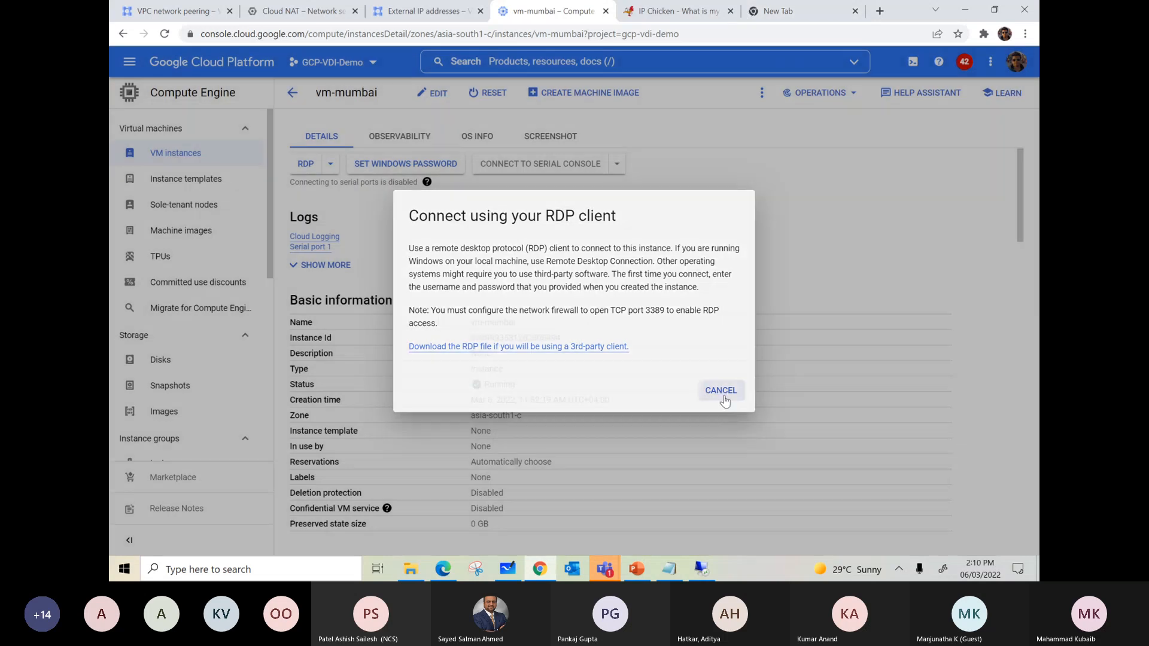
- Open the vm-net instance details, download its RDP file and start a remote desktop connection from it
click(148, 157)
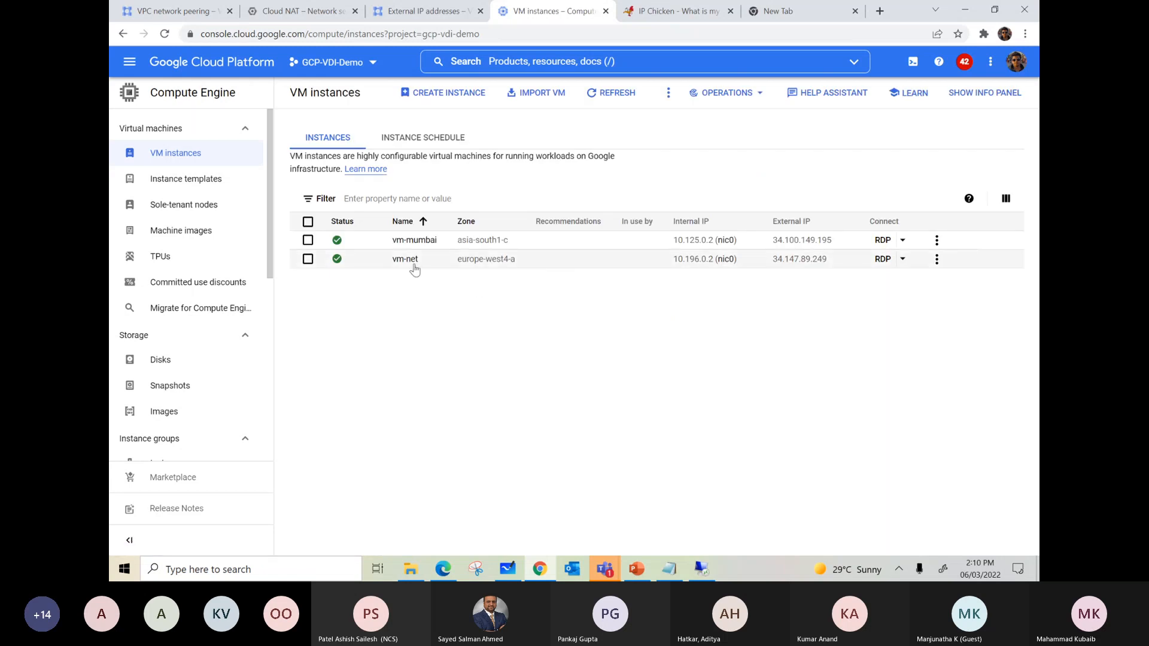
click(407, 259)
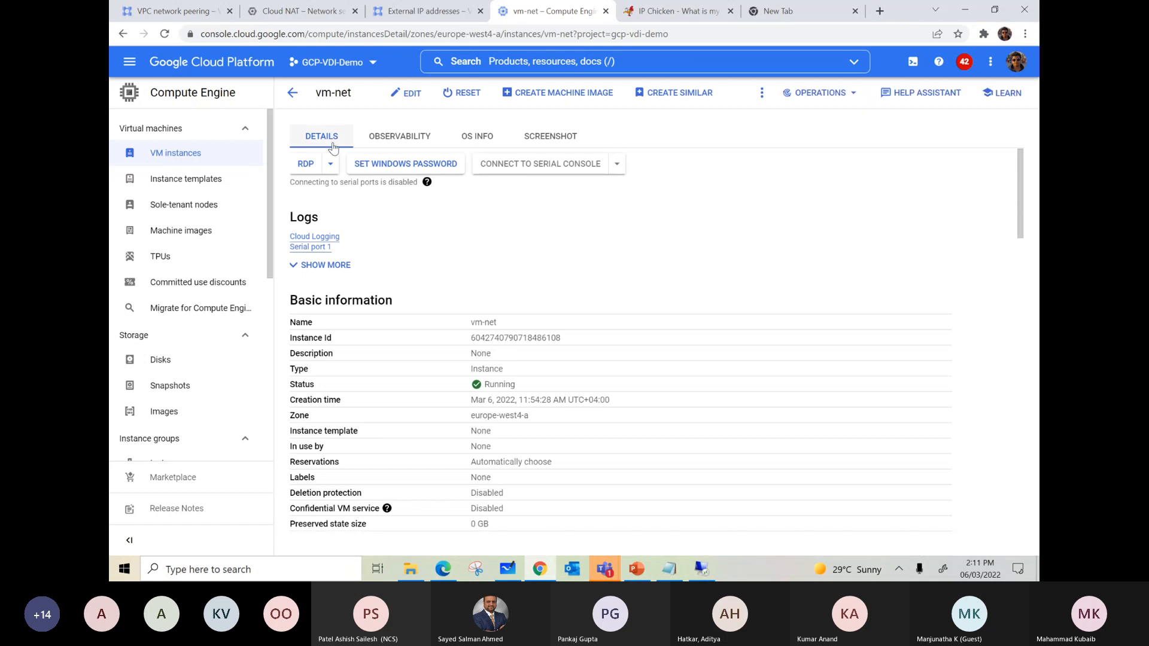
click(306, 164)
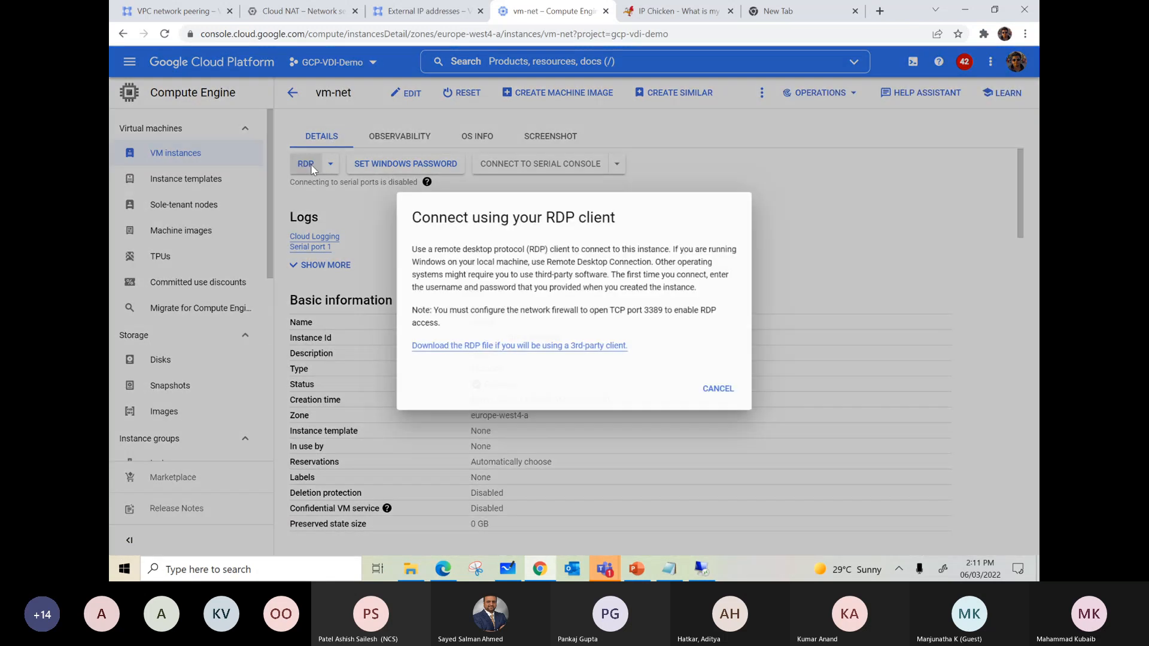
click(474, 348)
click(697, 379)
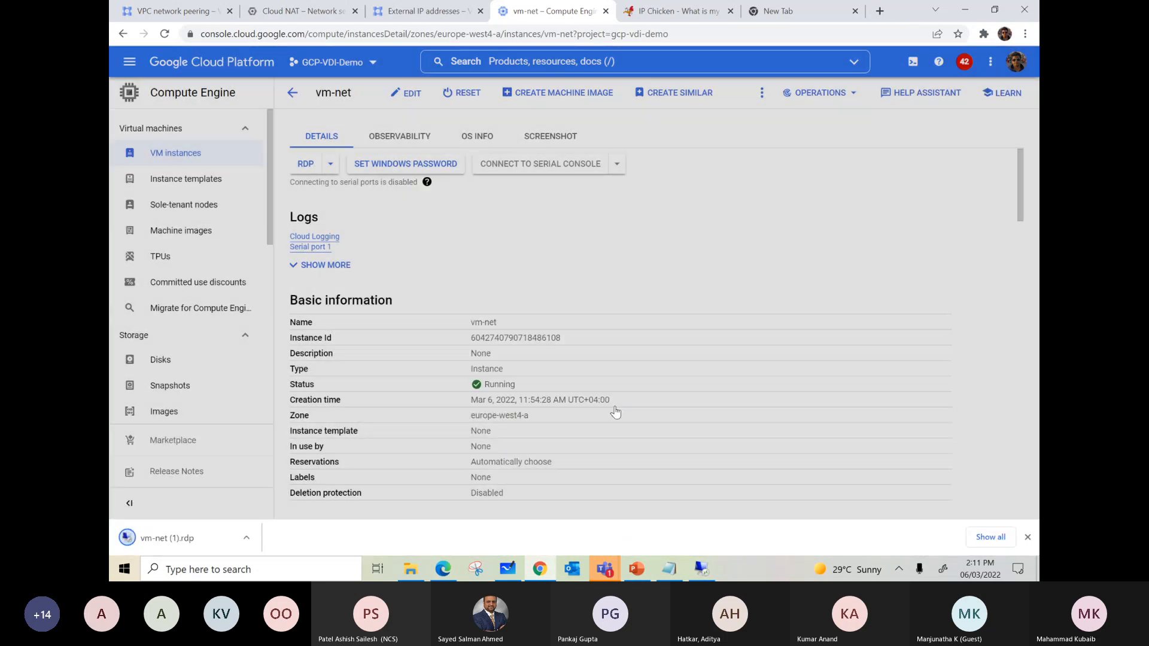
click(156, 538)
click(661, 352)
- Sign in to the vm-net remote session with its account password copied from Notepad, and minimize the session
click(670, 566)
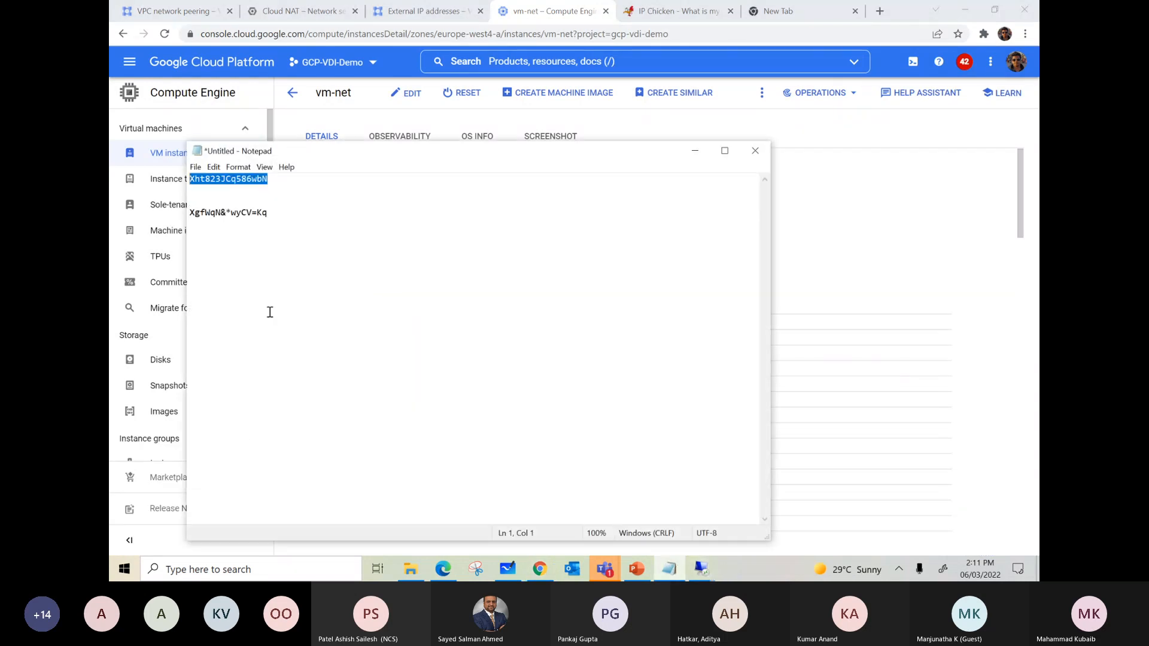
drag(268, 213, 190, 214)
right_click(207, 215)
click(174, 252)
click(694, 150)
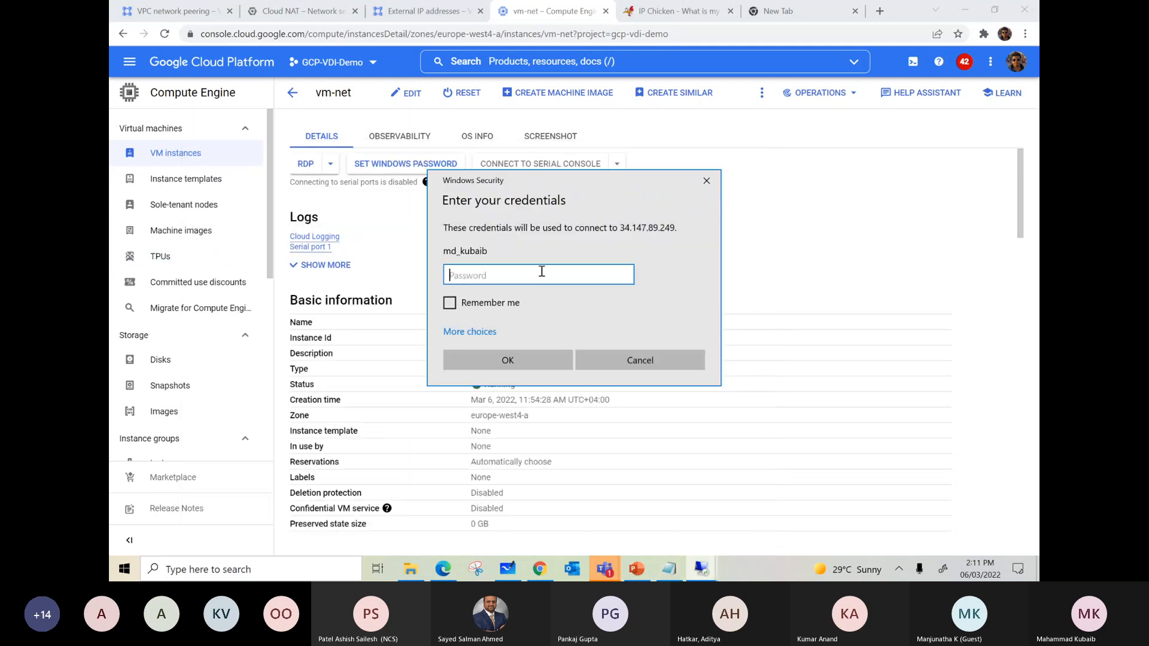
key(ctrl+v)
click(522, 361)
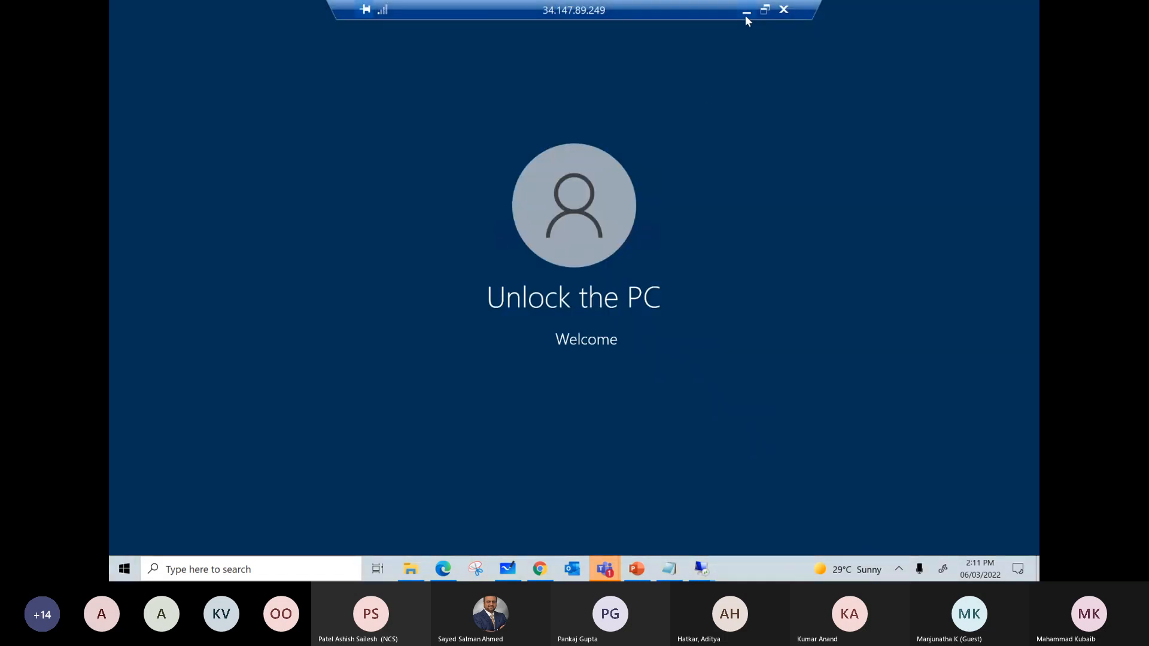
click(746, 11)
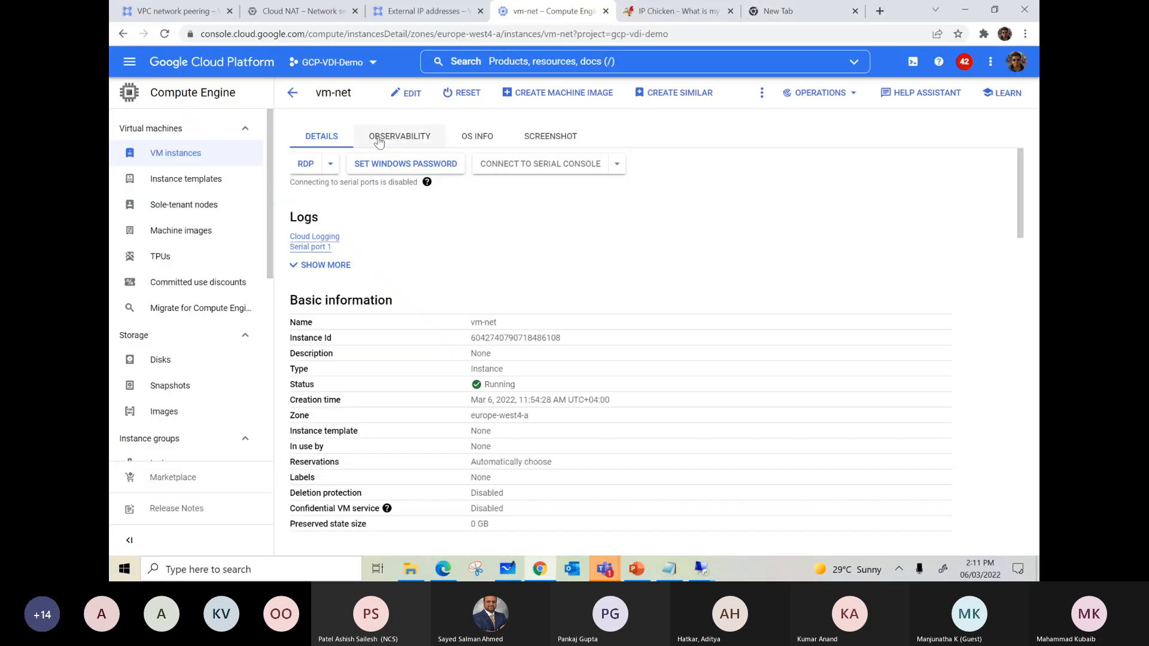
- Copy vm-mumbai's internal IP from the VM instances list and ping 10.125.0.2 from a command prompt on vm-net
click(168, 155)
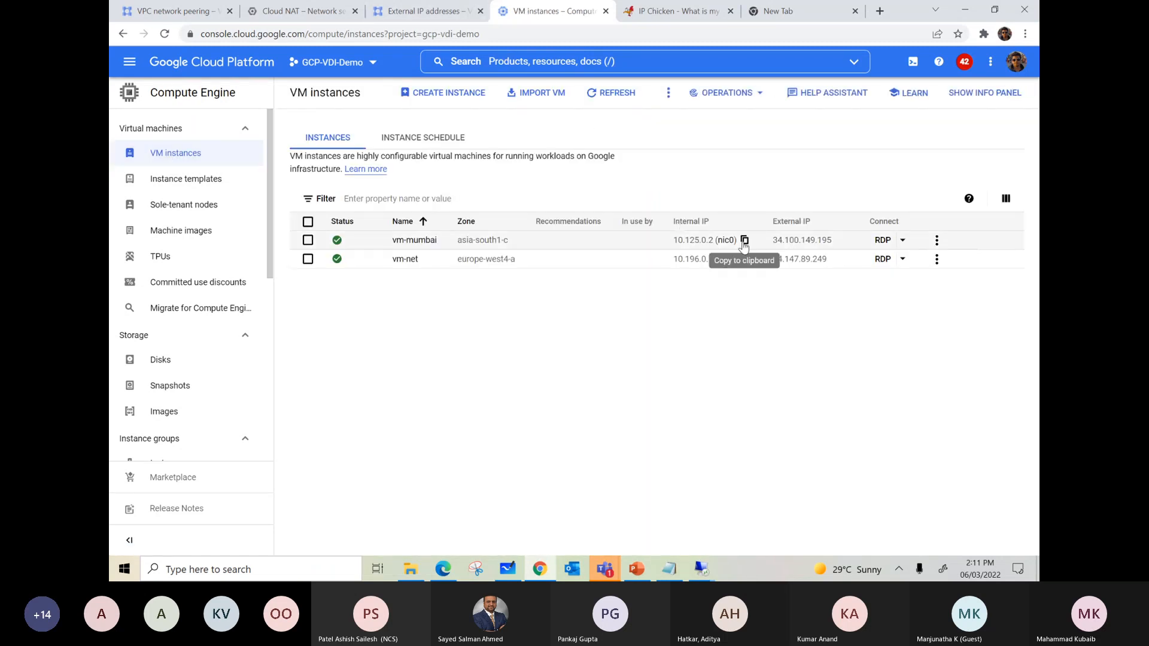
click(744, 240)
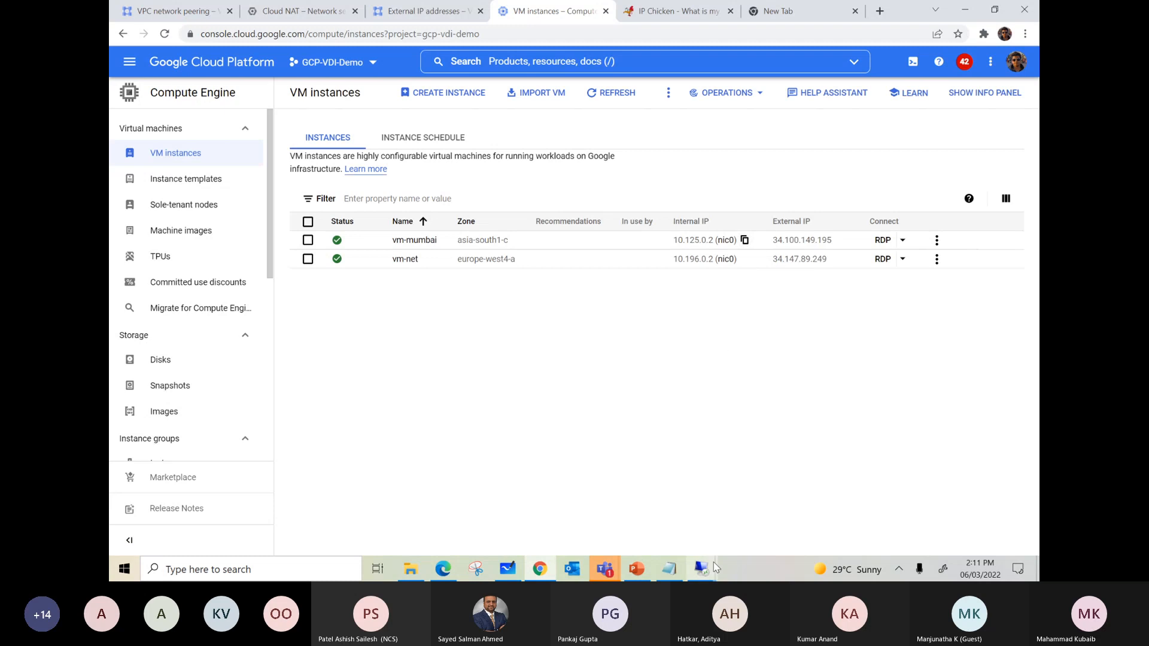
mouse_move(701, 569)
click(769, 509)
click(366, 245)
text(ping)
key(ctrl+v)
key(Return)
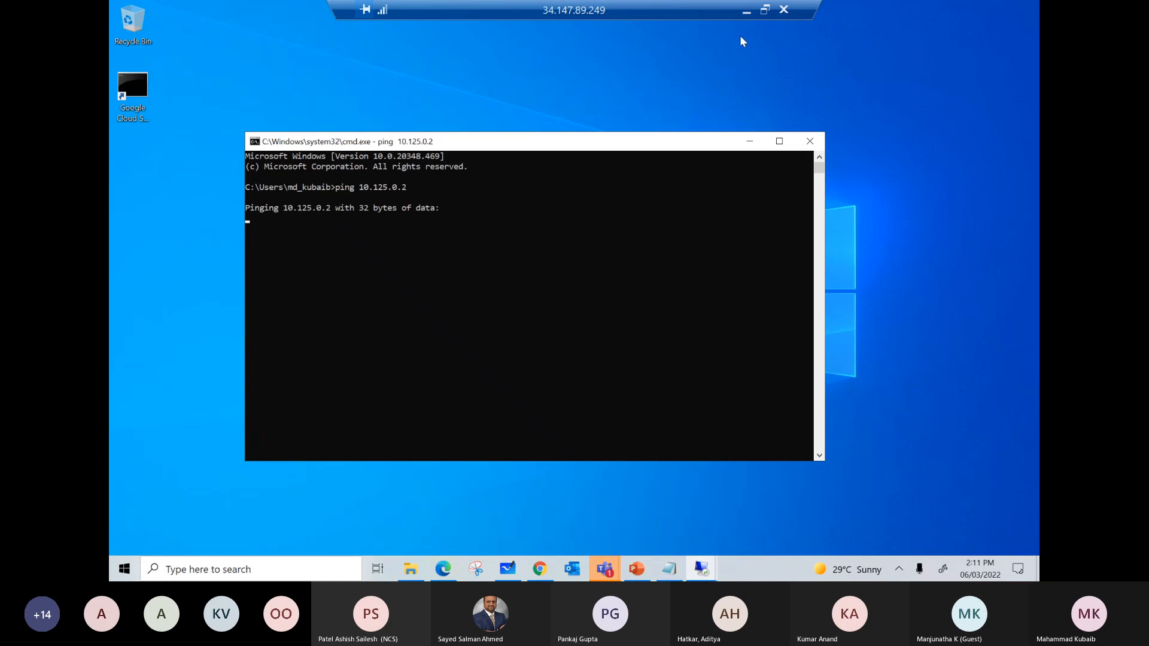
- Copy vm-net's internal IP from the instances list and ping 10.196.0.2 from the command prompt in the vm-mumbai session
click(746, 11)
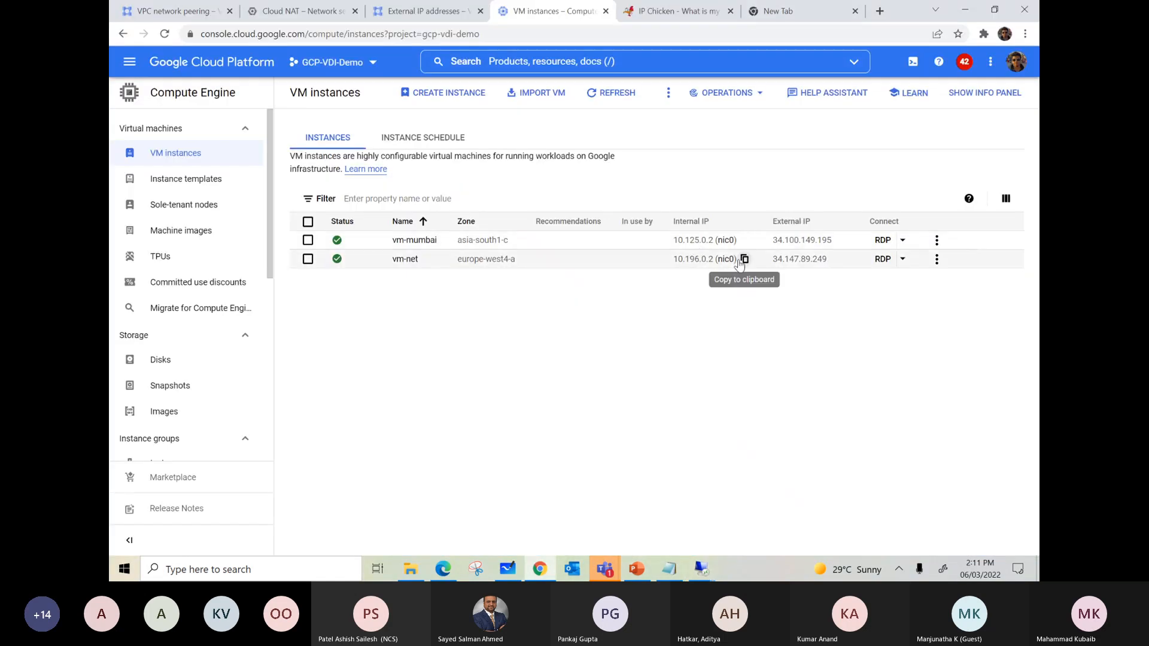
click(740, 264)
mouse_move(702, 569)
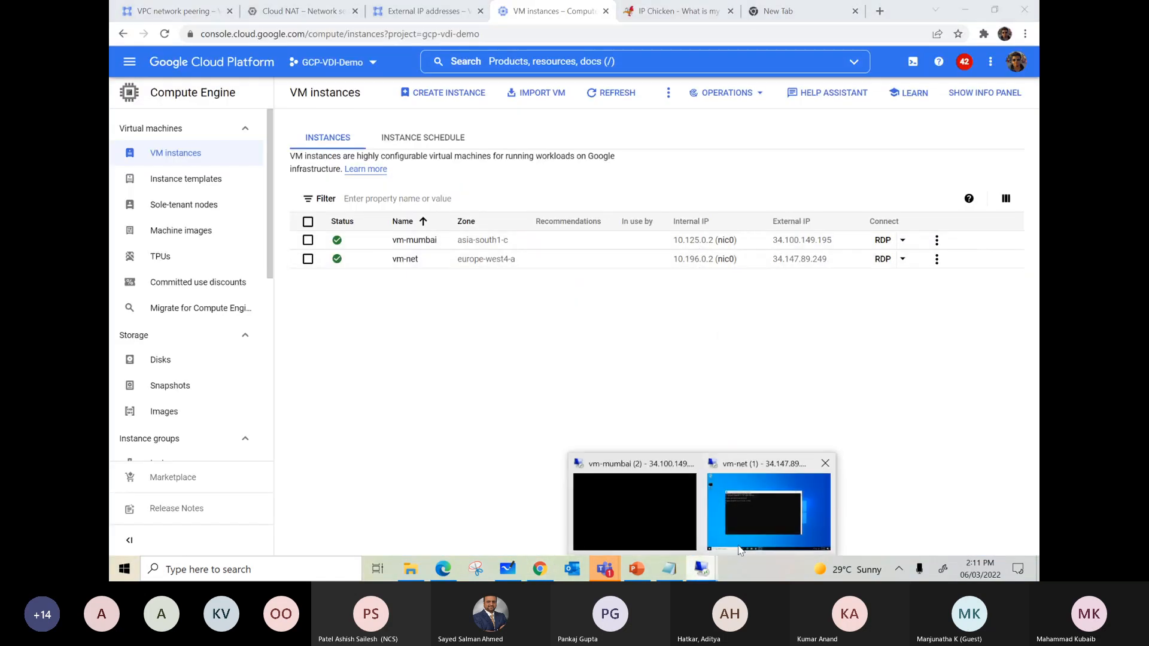
click(641, 525)
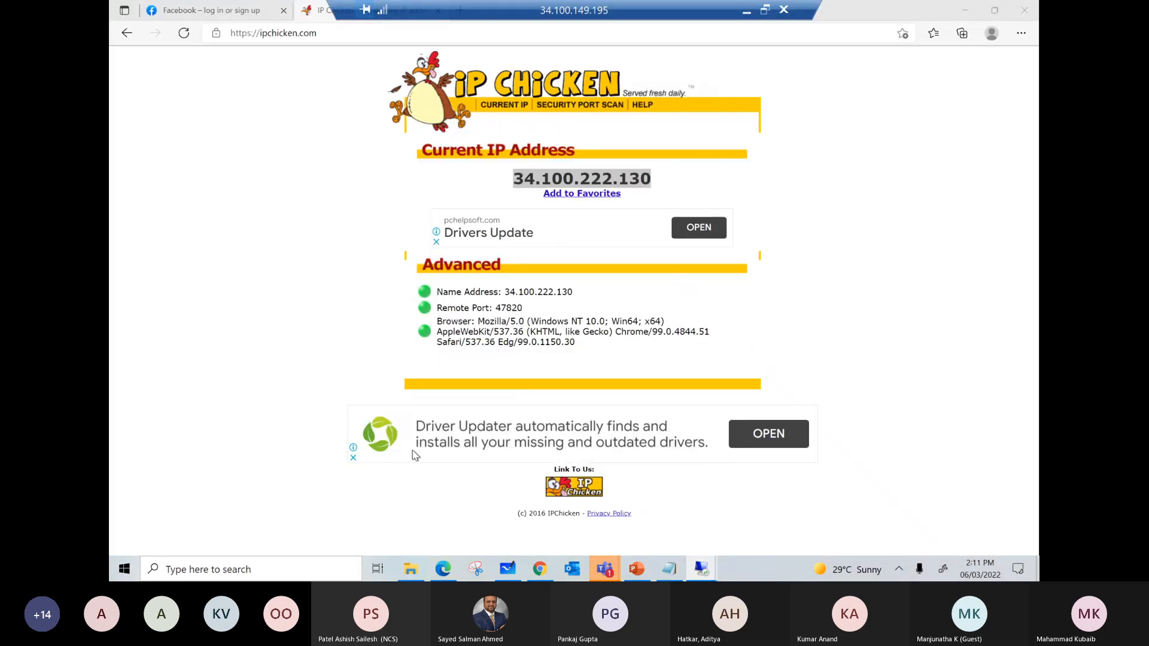
right_click(126, 575)
click(435, 383)
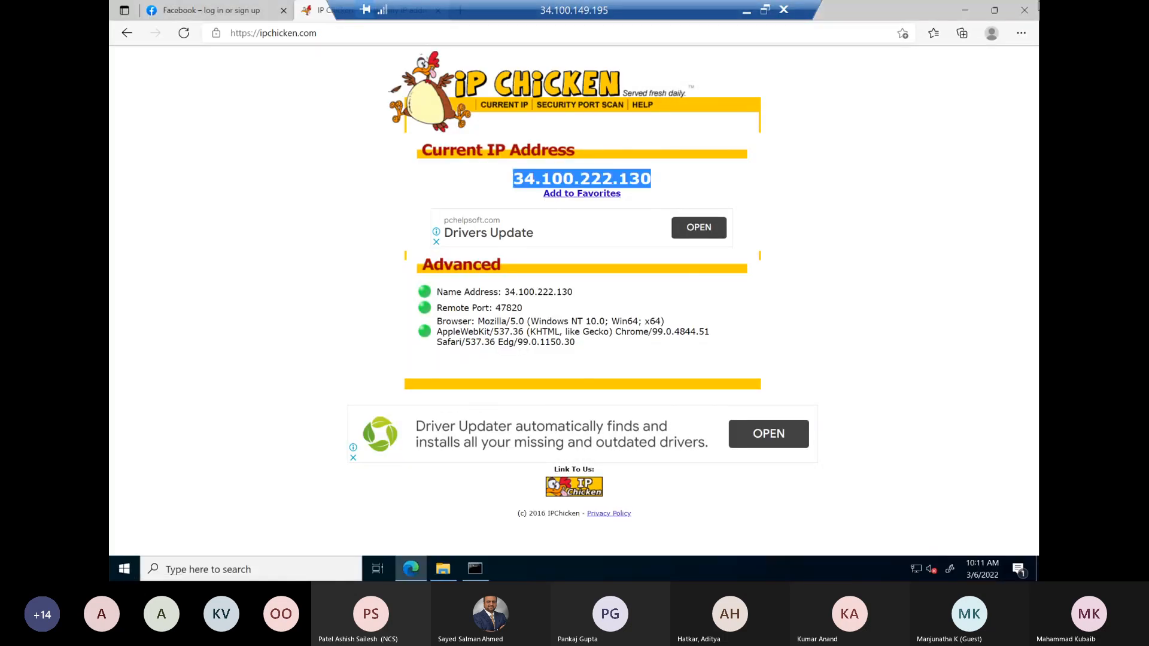
click(1021, 12)
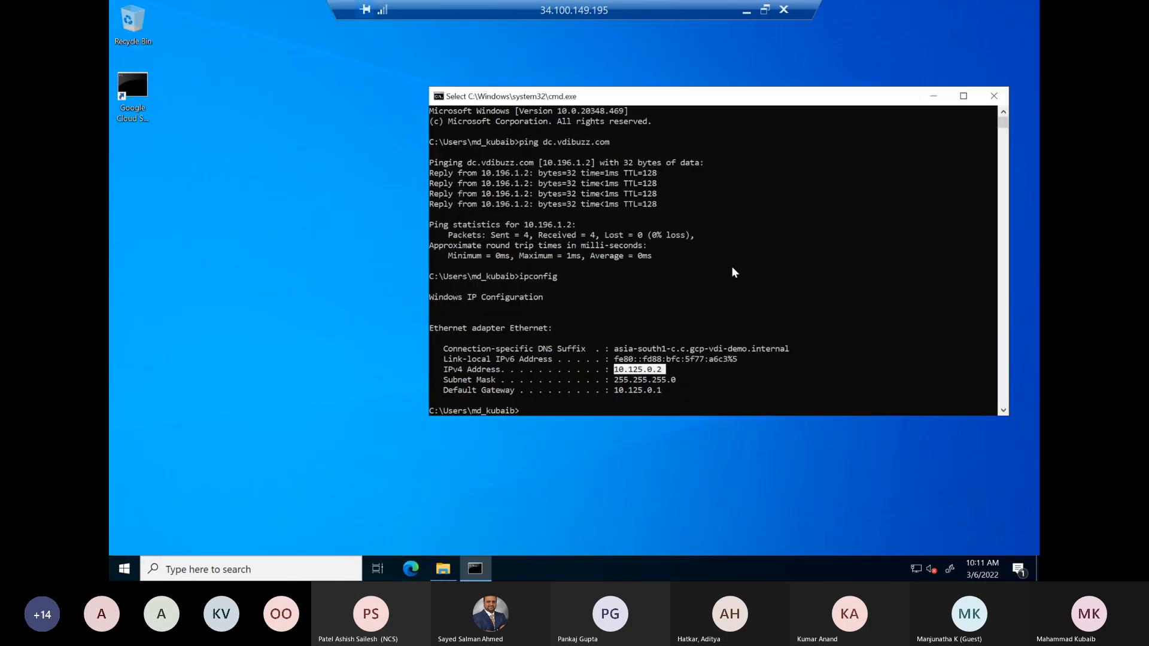
text(ping 10.196.0.2)
key(Return)
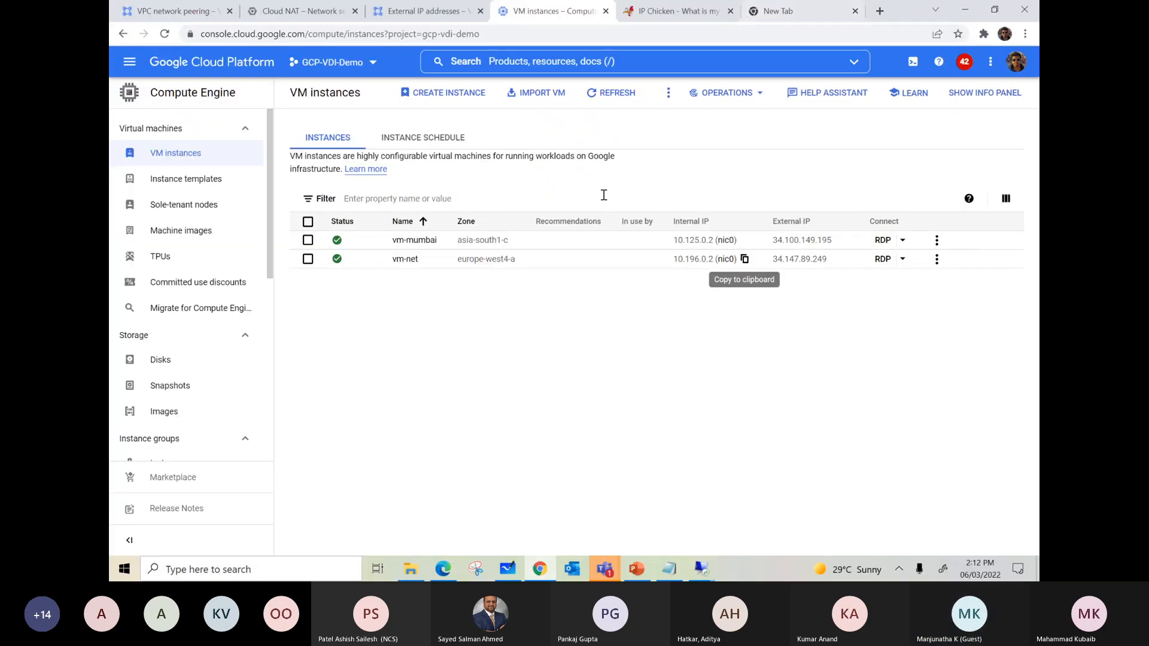
- Find the VPN page under Hybrid Connectivity and start a new VPN connection using the Classic VPN option
click(746, 11)
click(542, 61)
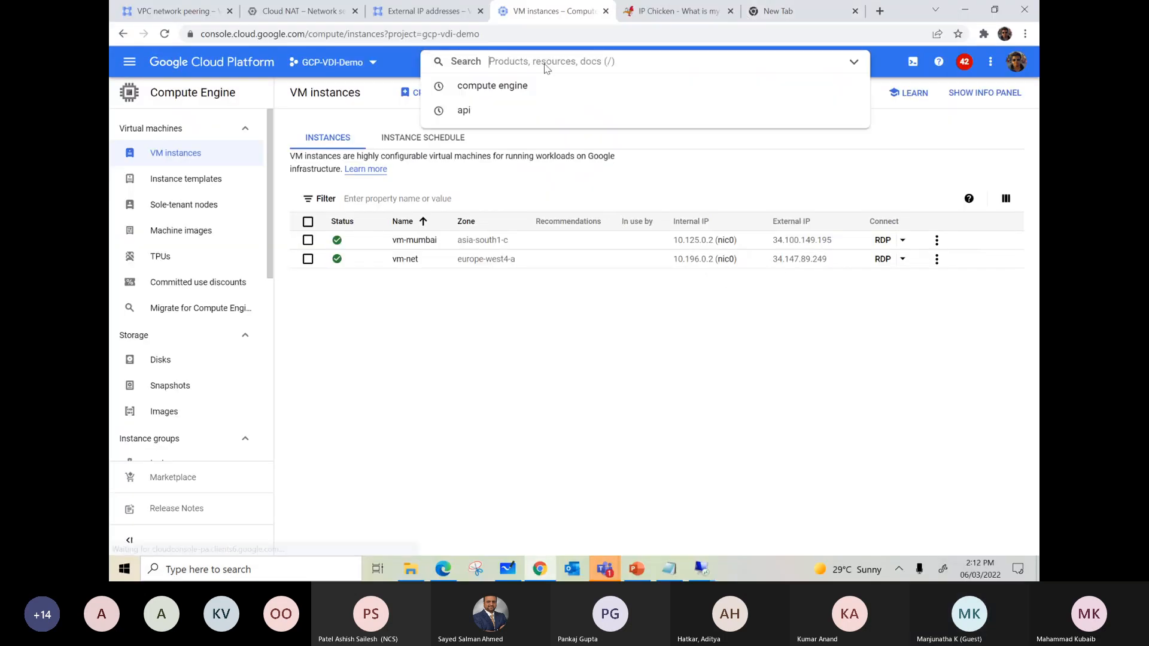
text(vpn)
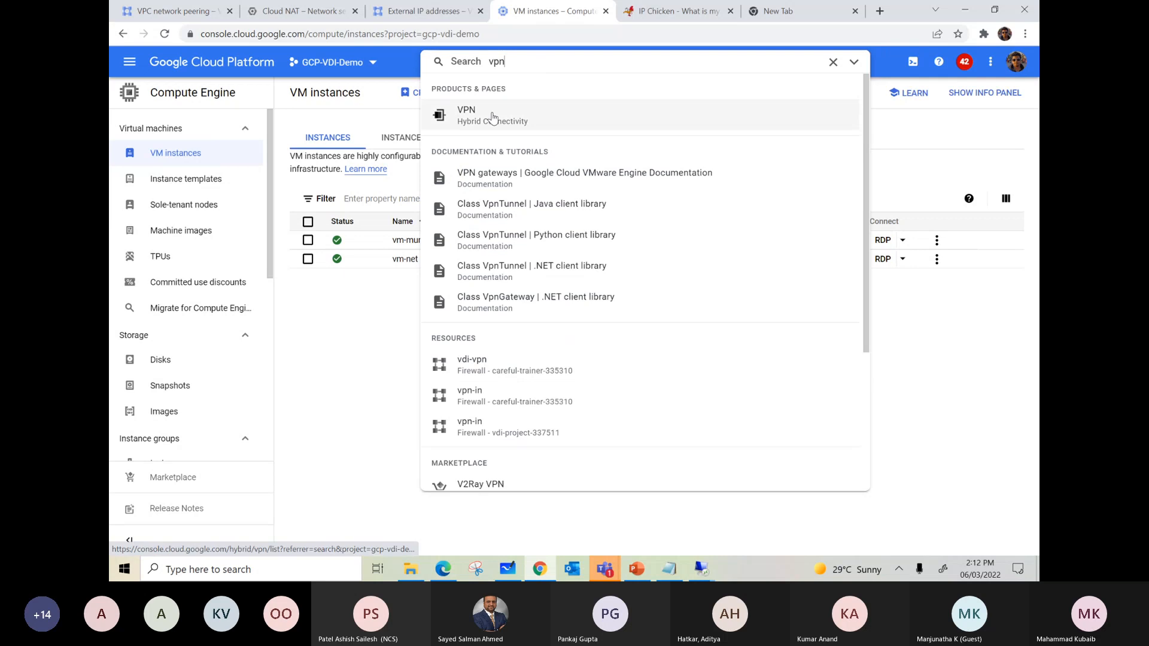
click(505, 123)
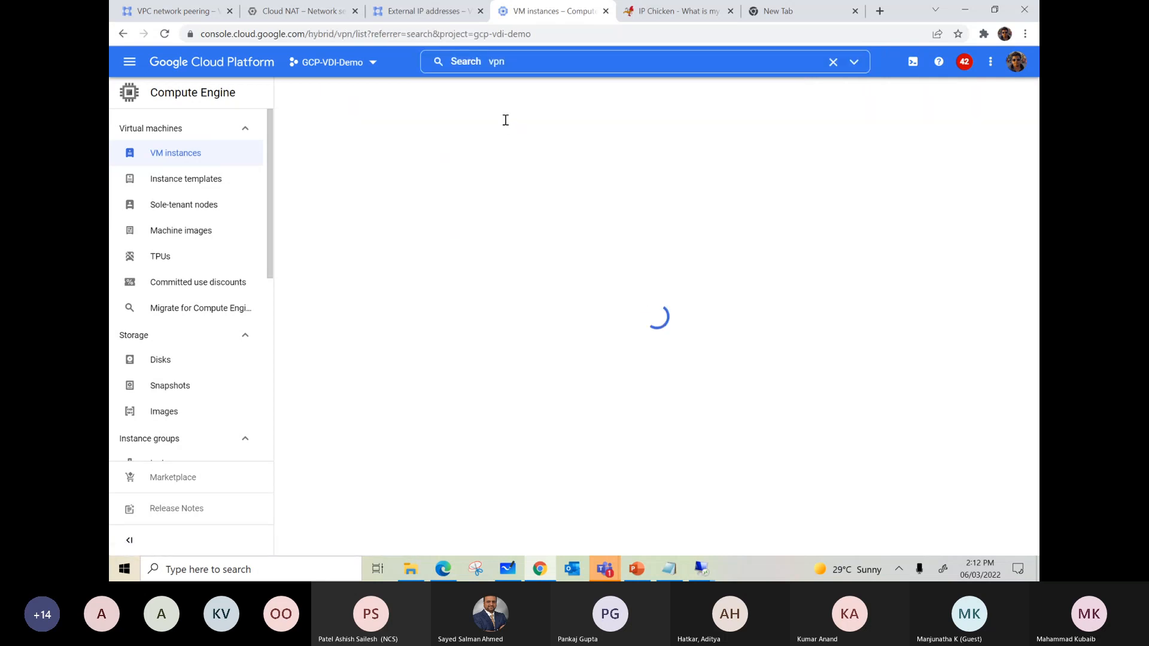
click(548, 226)
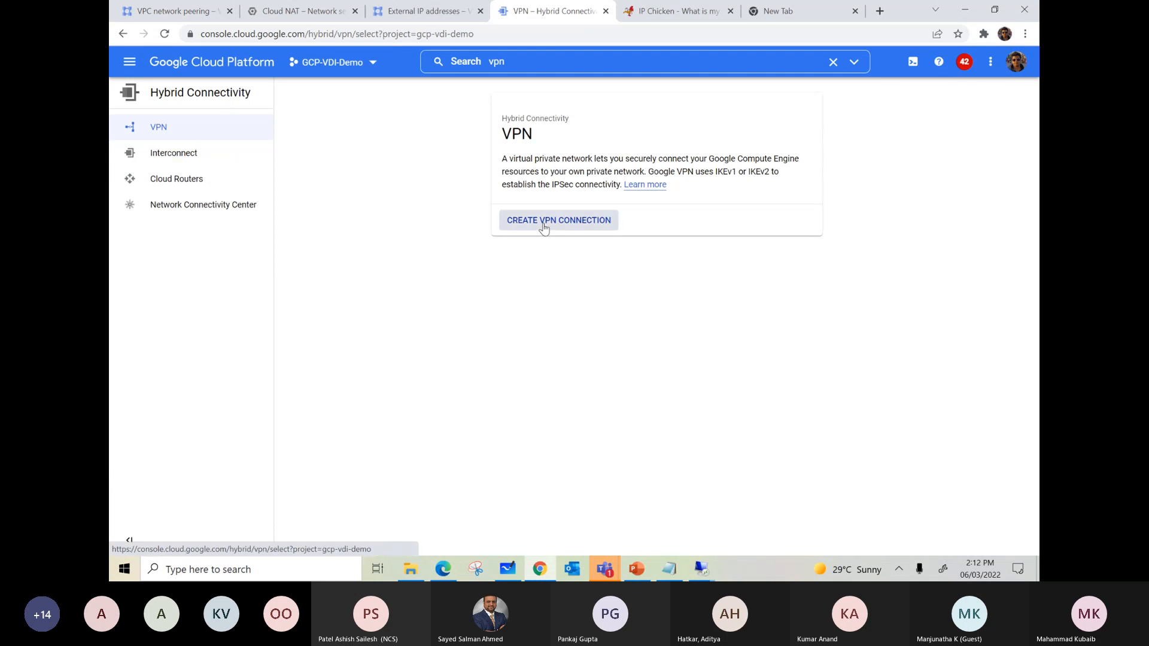
click(295, 368)
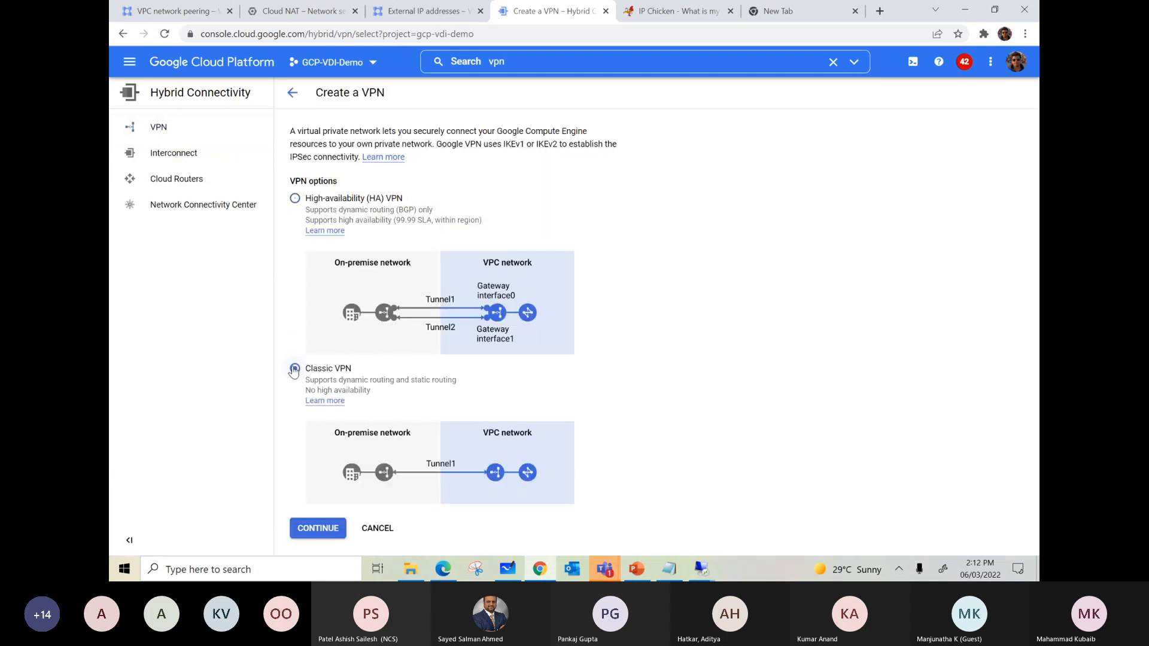
click(317, 526)
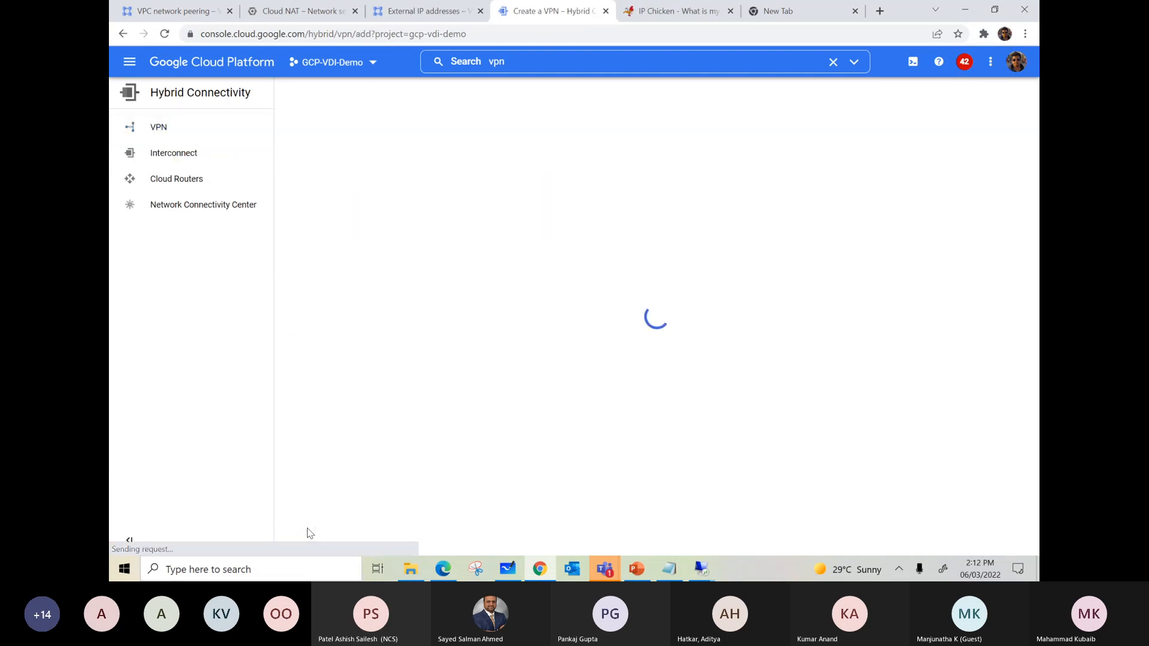
- Name the VPN gateway vpn-1-mumbai and assign it to the vdi-vpc network
click(341, 223)
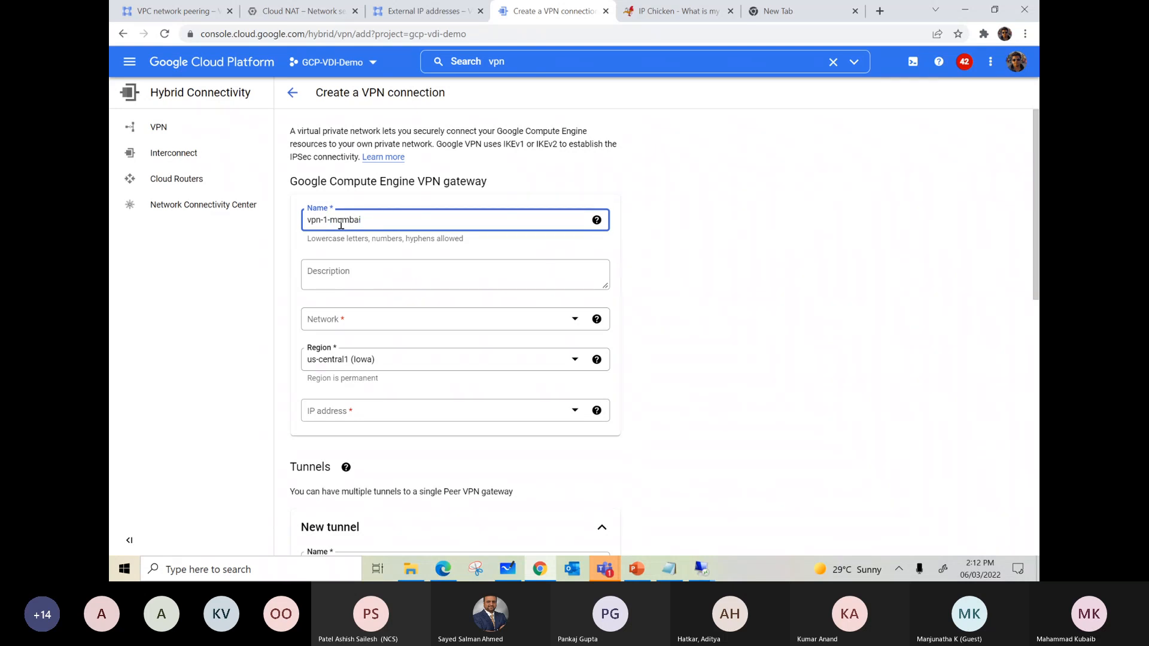
click(379, 318)
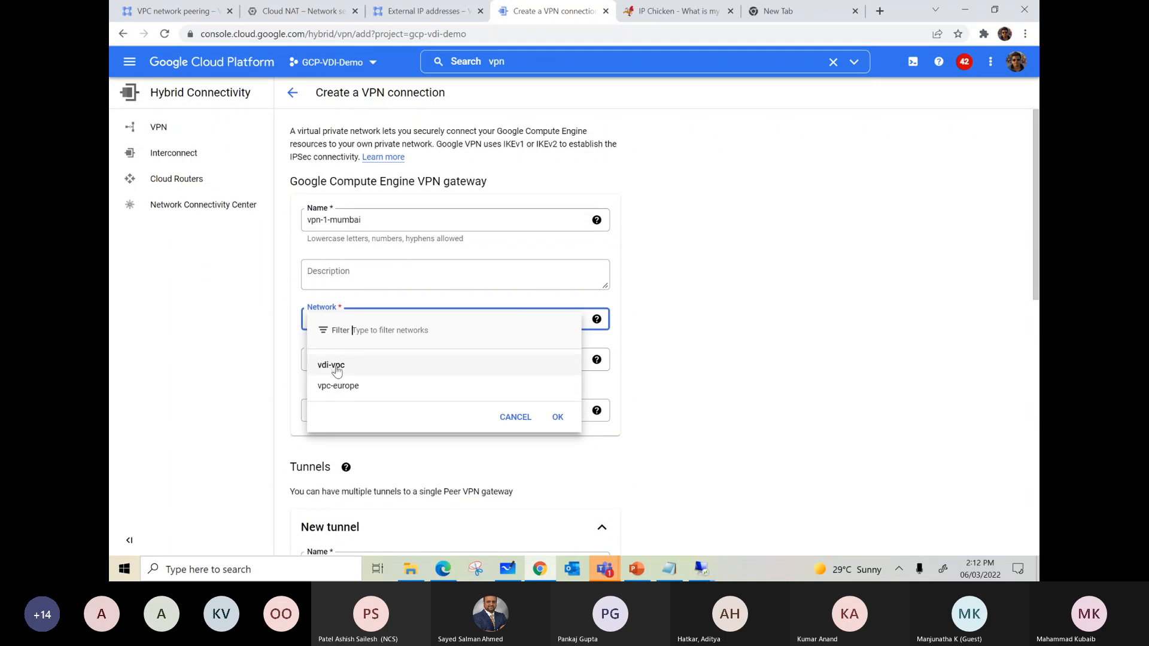
click(336, 369)
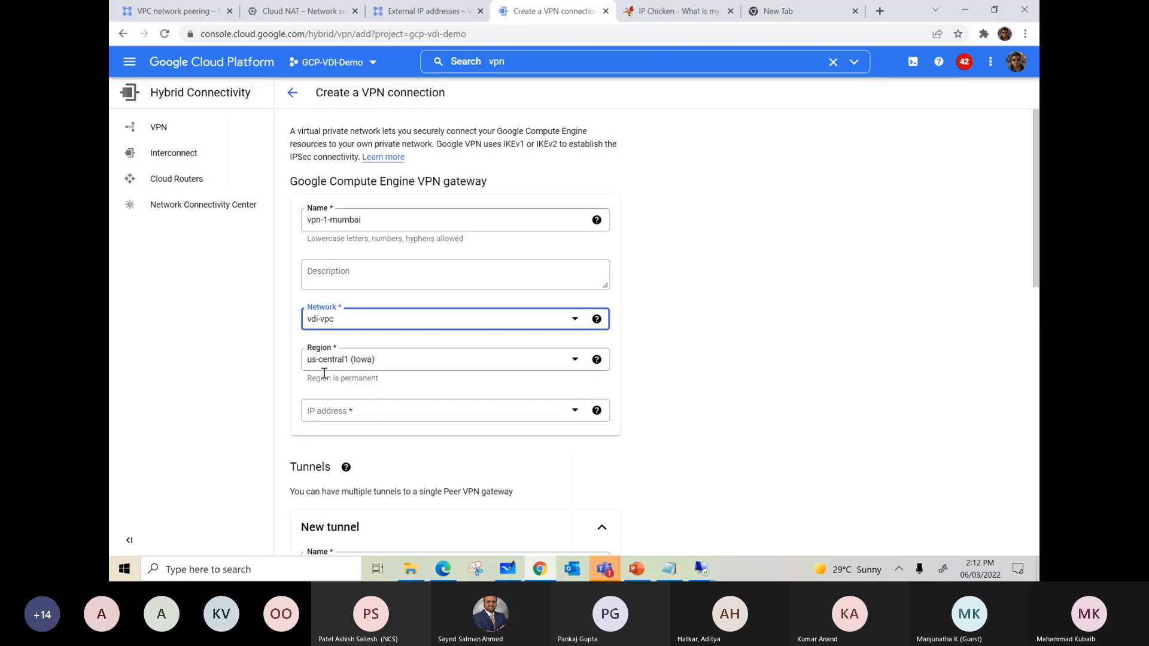
- Try to assign pip-mumbai's reserved address, copied from the external IP addresses list, to the gateway with the us-central1 region still selected
scroll(364, 374, down, 2)
click(357, 289)
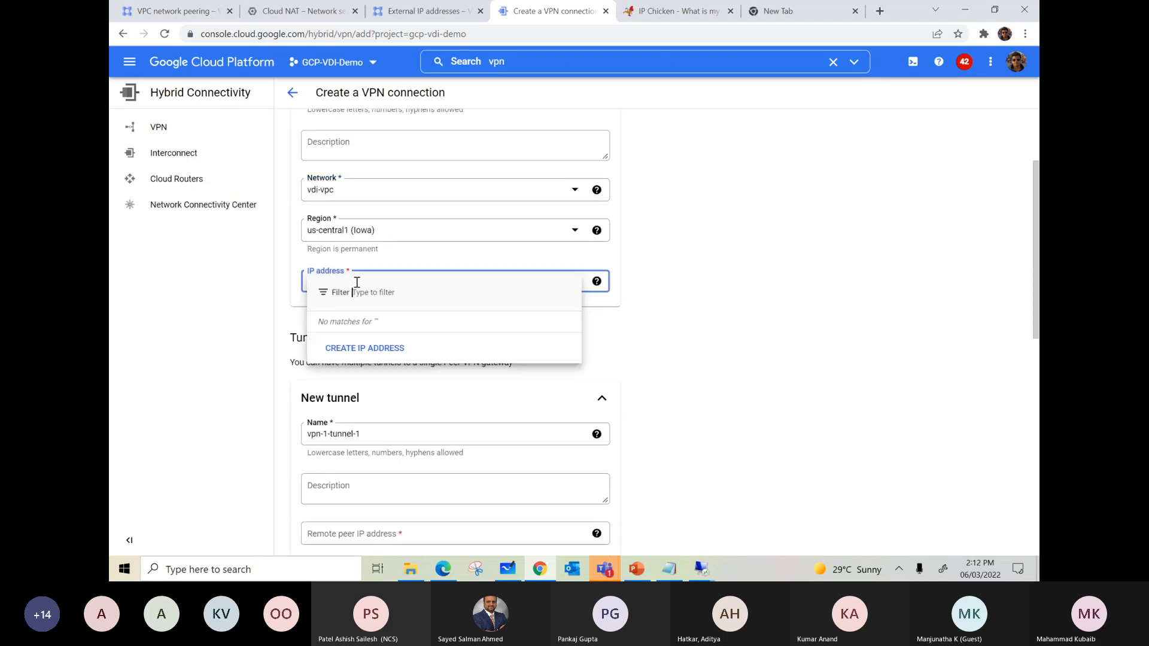
click(737, 292)
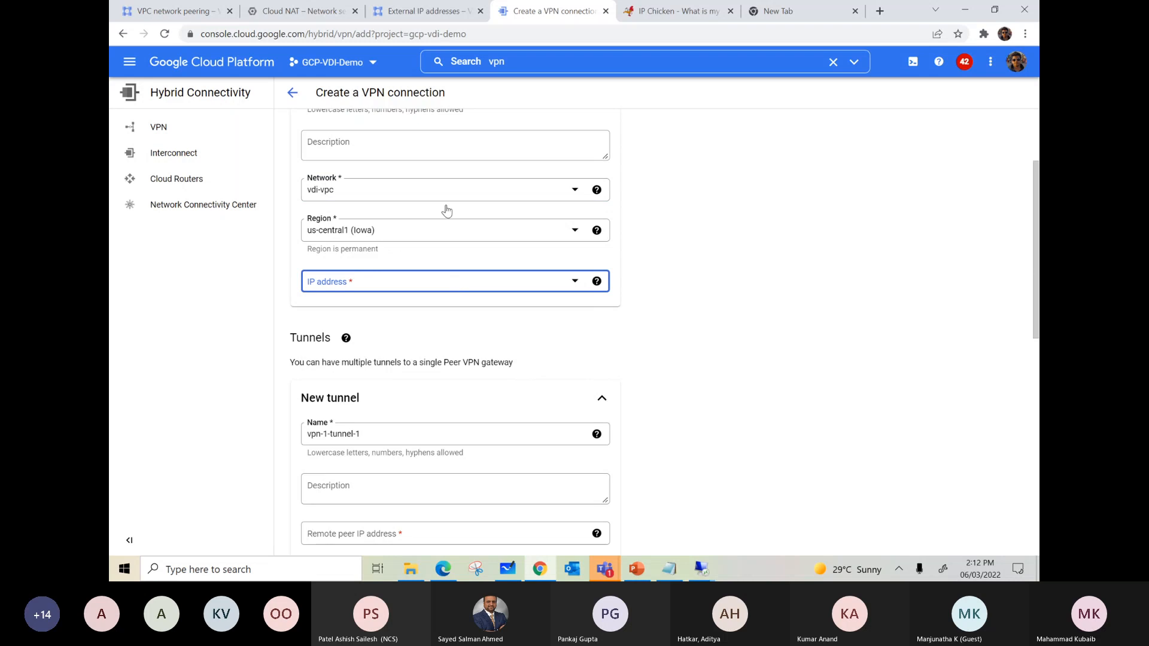
click(422, 11)
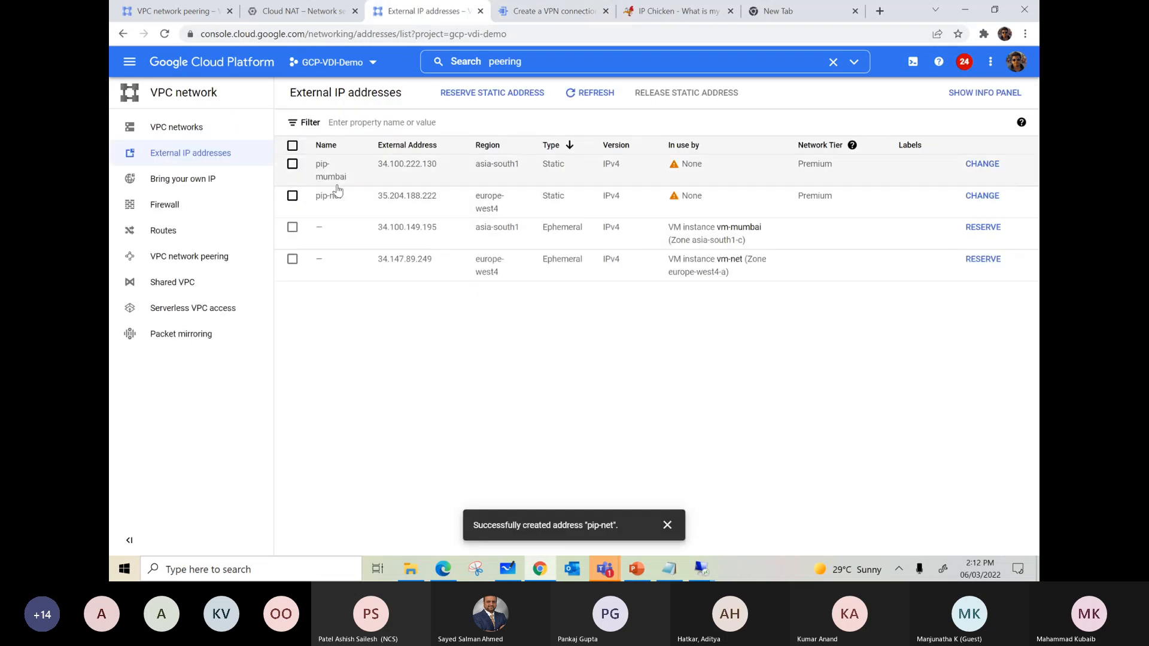
drag(441, 168, 387, 172)
right_click(388, 171)
click(413, 178)
click(545, 11)
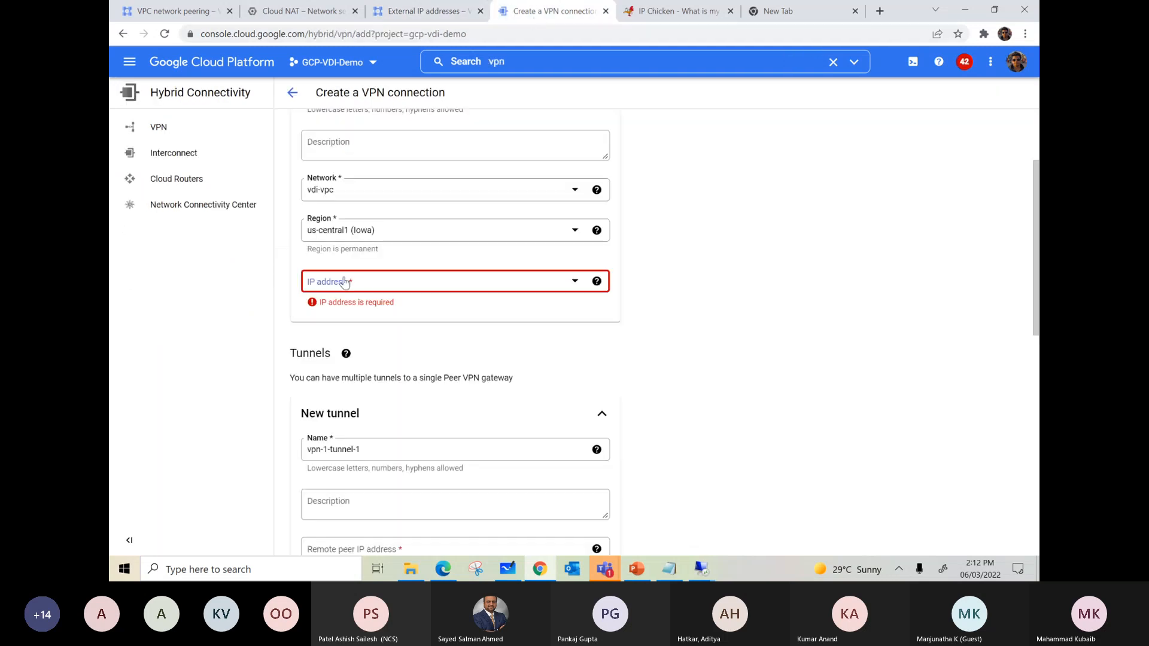
click(369, 280)
click(744, 341)
click(534, 281)
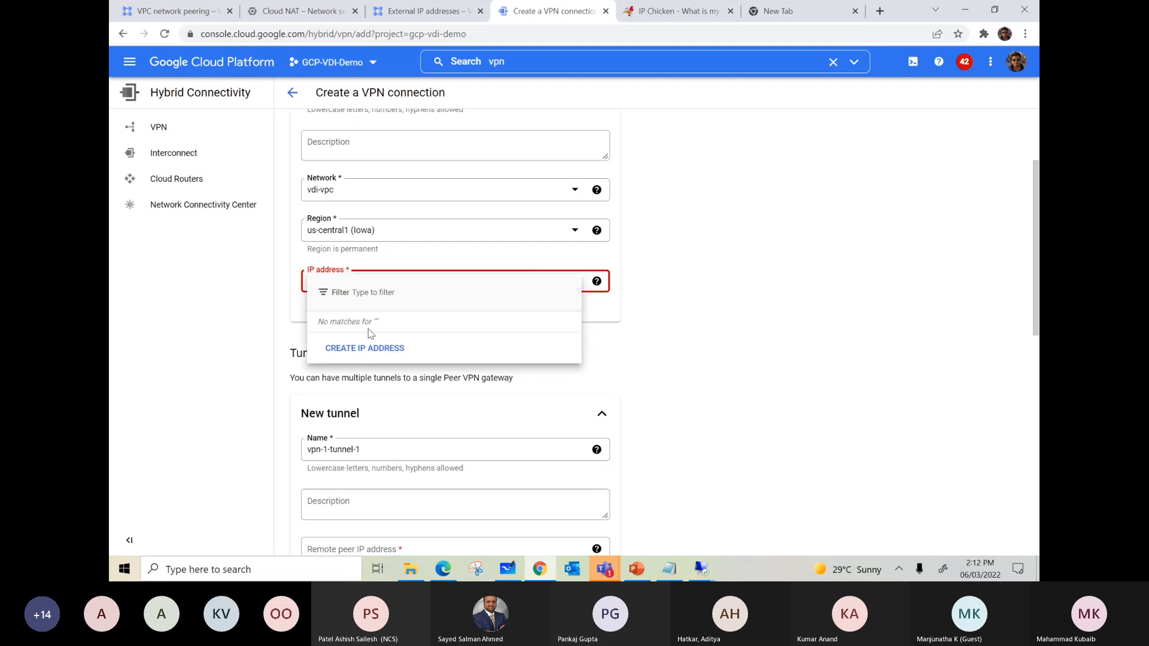
click(697, 328)
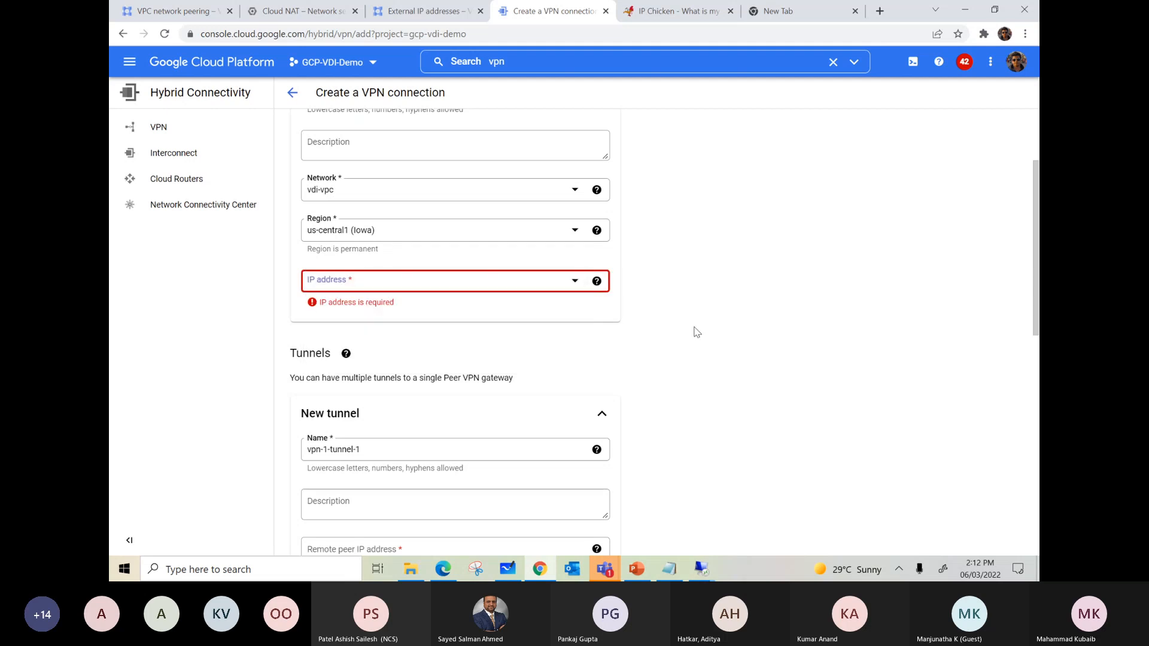
- Set the VPN gateway's region to asia-south1 (Mumbai)
click(366, 236)
scroll(384, 320, down, 3)
scroll(385, 321, down, 8)
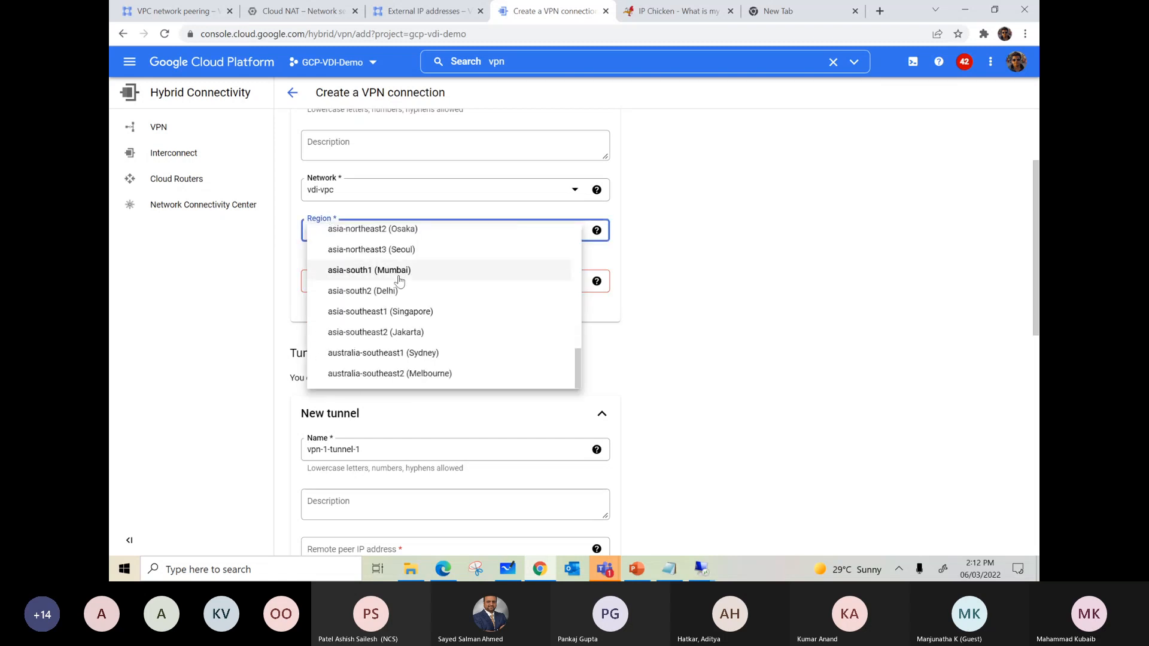
click(388, 289)
- Try filtering the gateway's IP address choices by 34.100.222.130, clear the filter and recheck pip-mumbai in the external IP addresses list
click(378, 282)
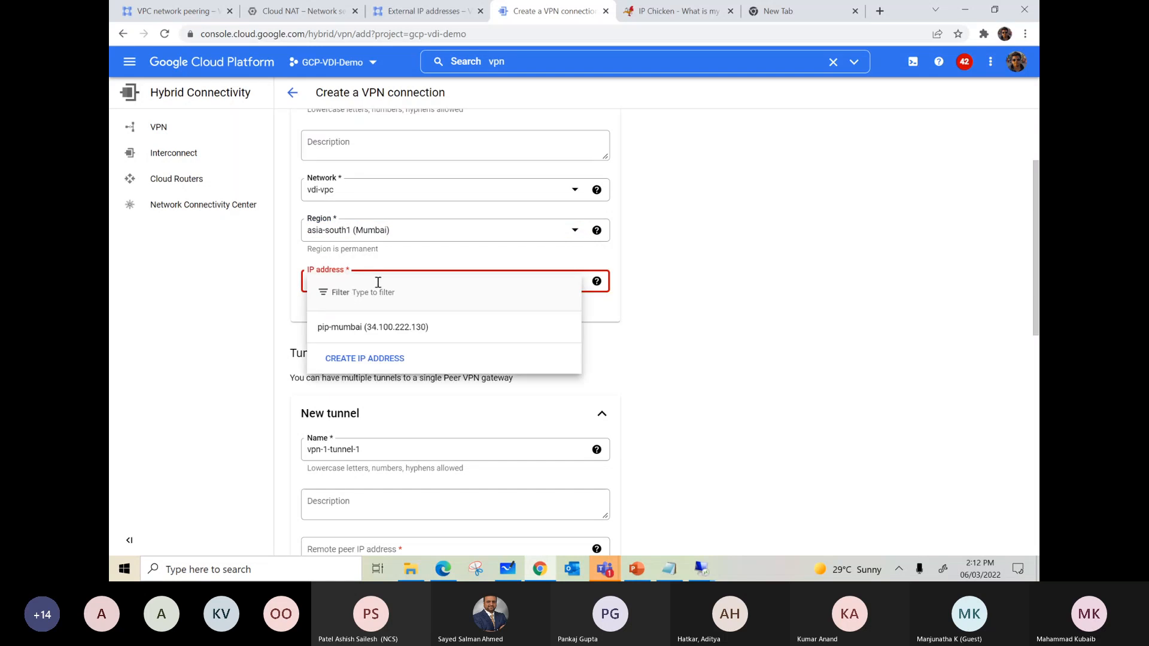
click(733, 316)
click(449, 294)
key(ctrl+v)
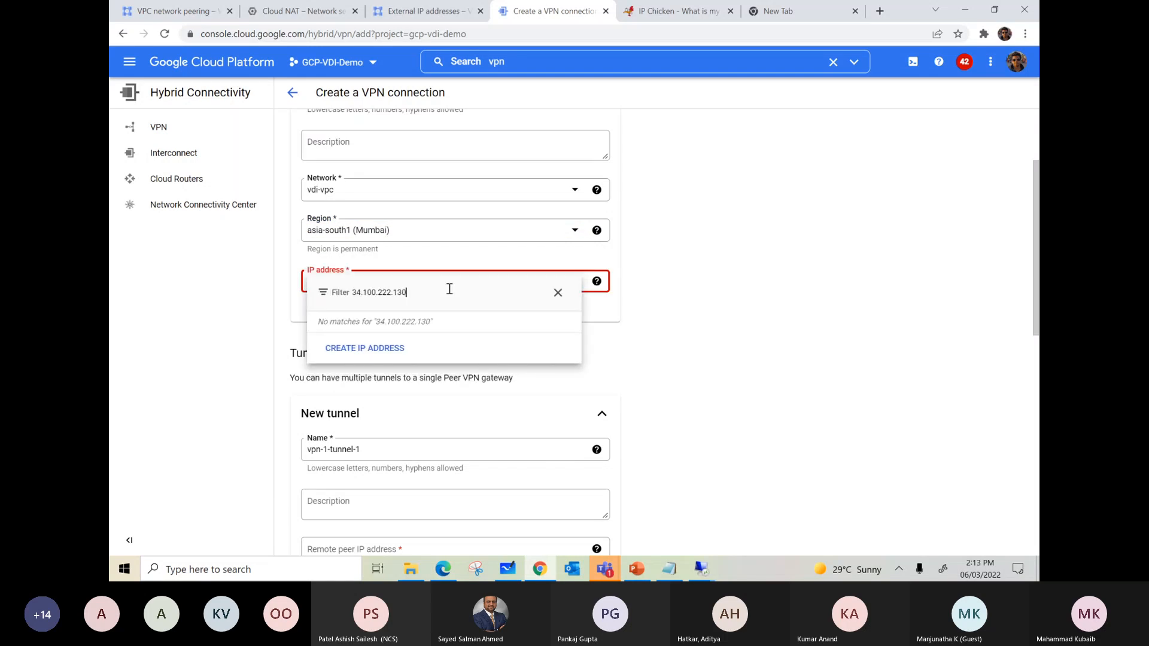
click(557, 292)
click(718, 296)
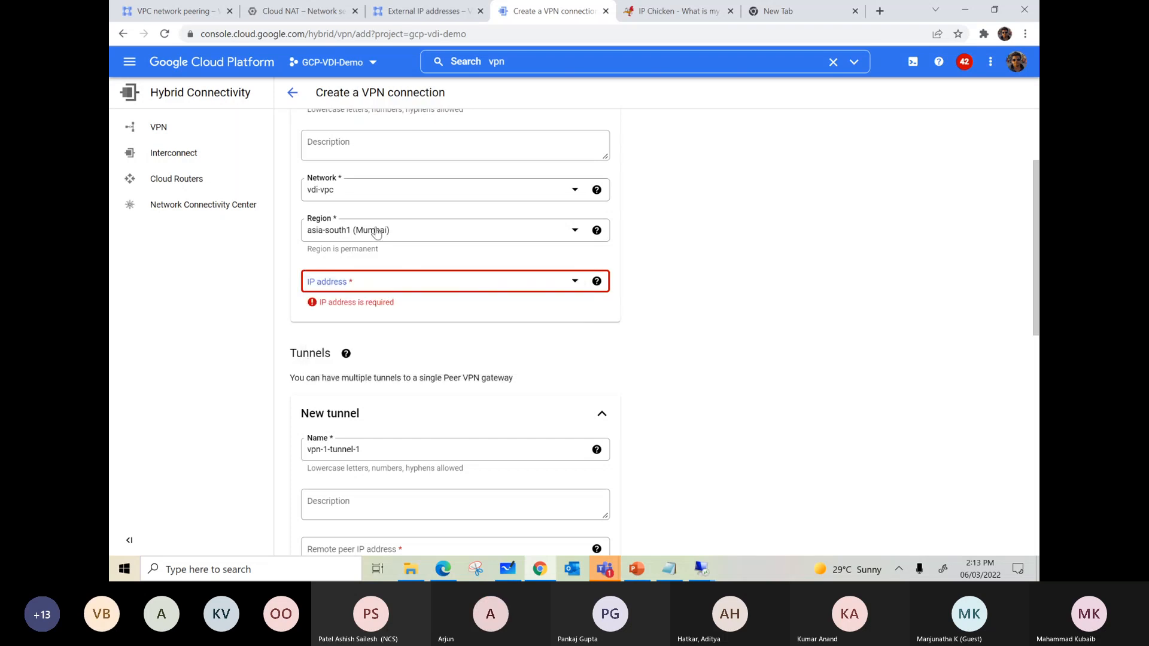
click(399, 9)
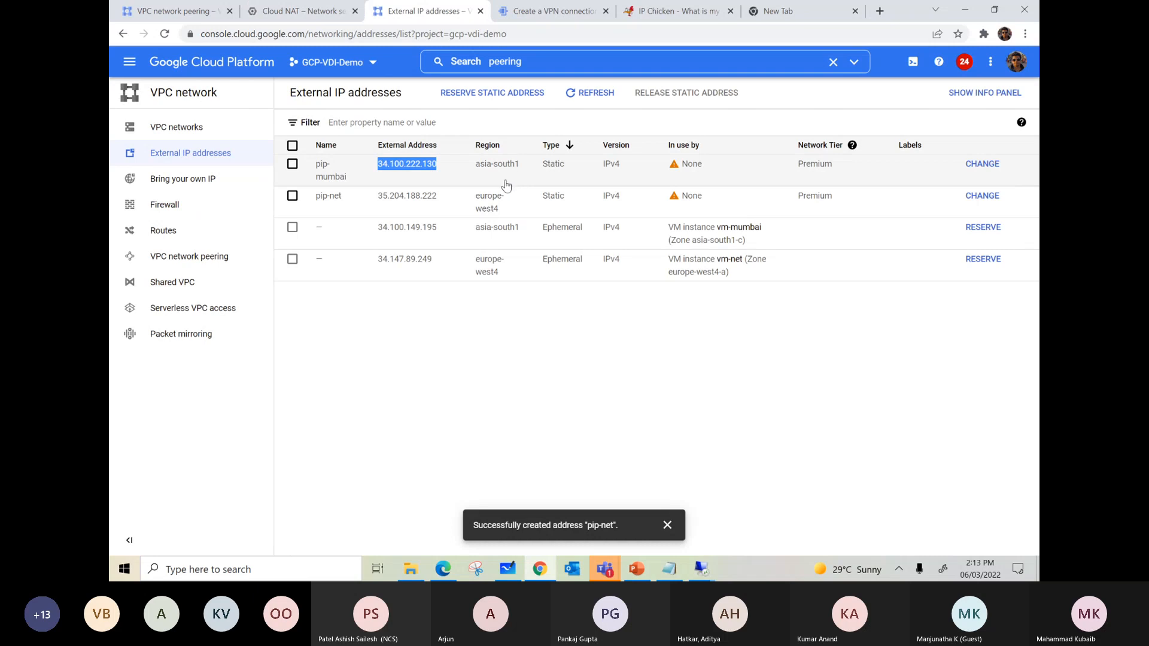
click(544, 12)
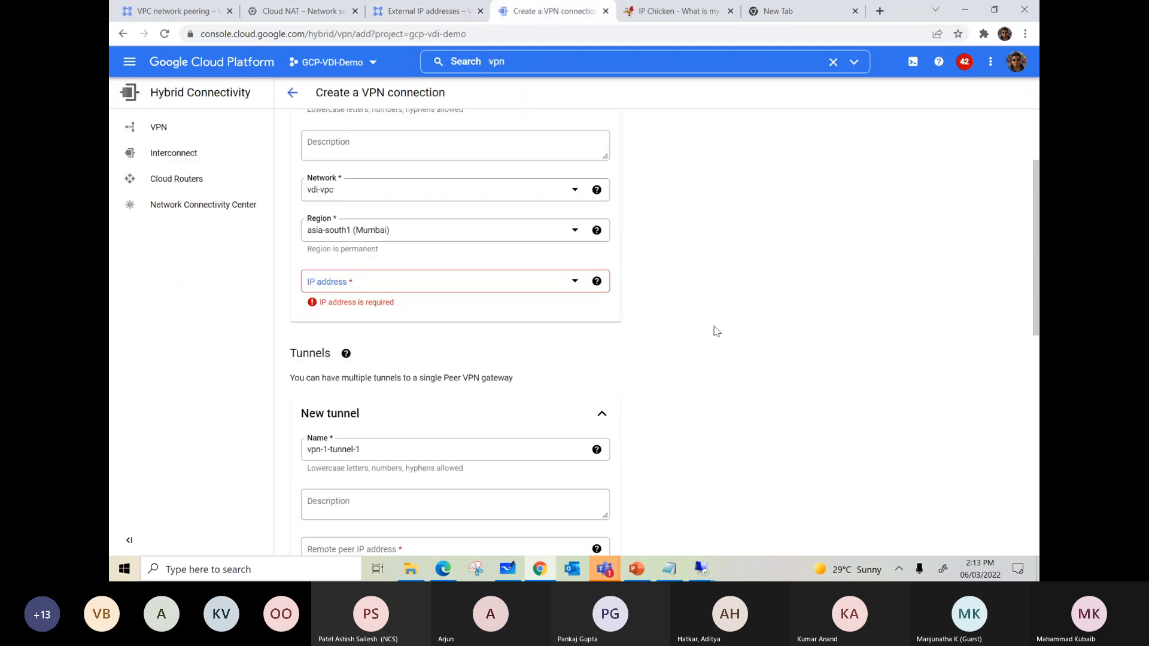
- Choose the reserved address pip-mumbai as the VPN gateway's IP address
click(490, 283)
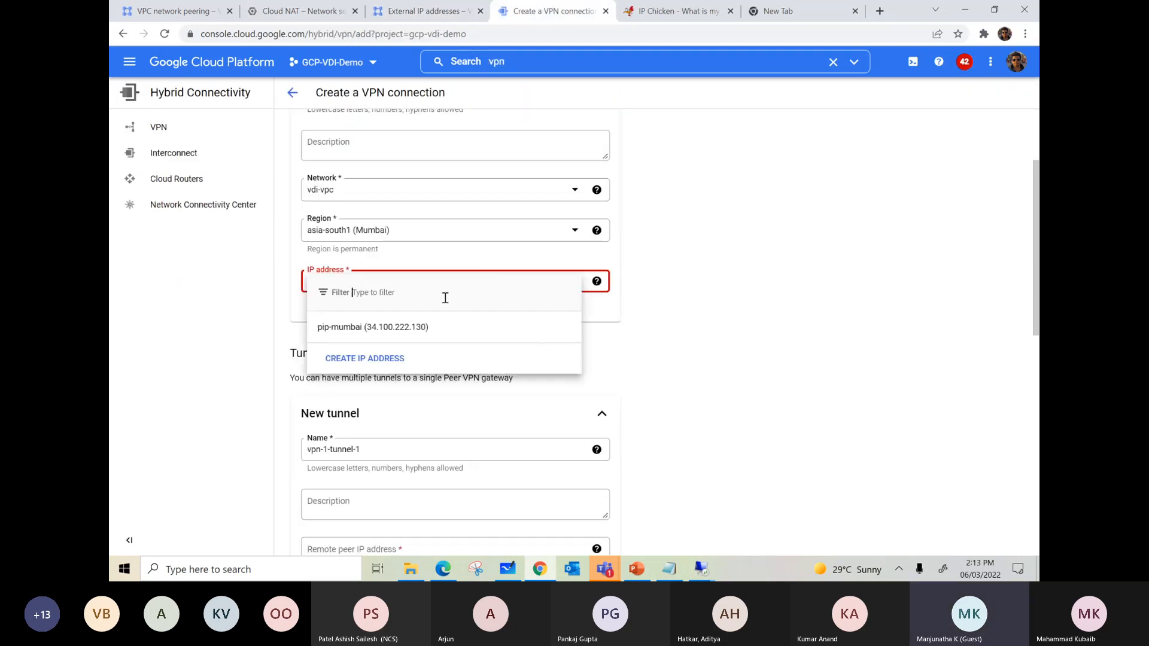
click(364, 328)
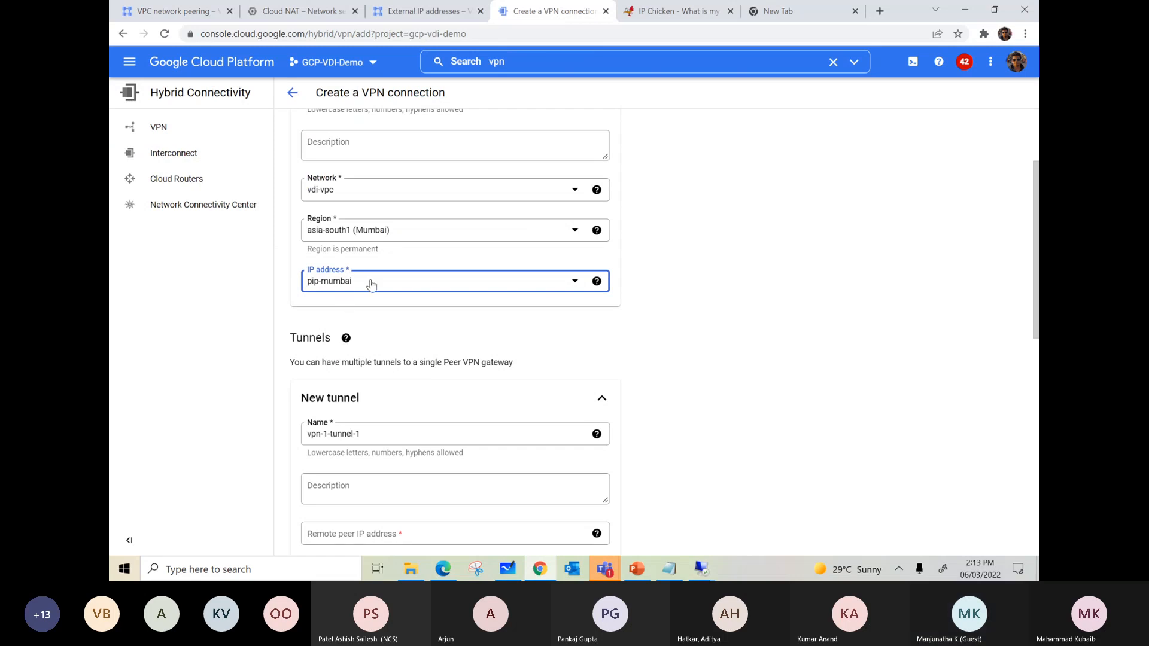
click(732, 289)
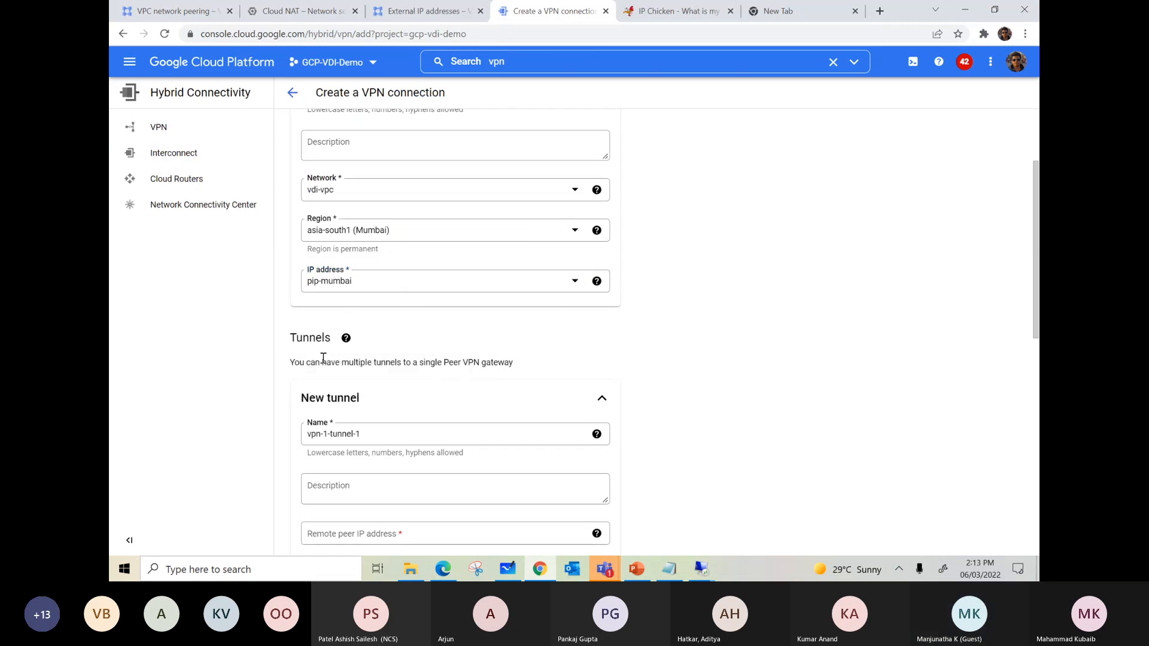
- Read the help note on tunnels and name the new tunnel vpn-1-tunnel-nethr
scroll(341, 356, down, 2)
click(346, 208)
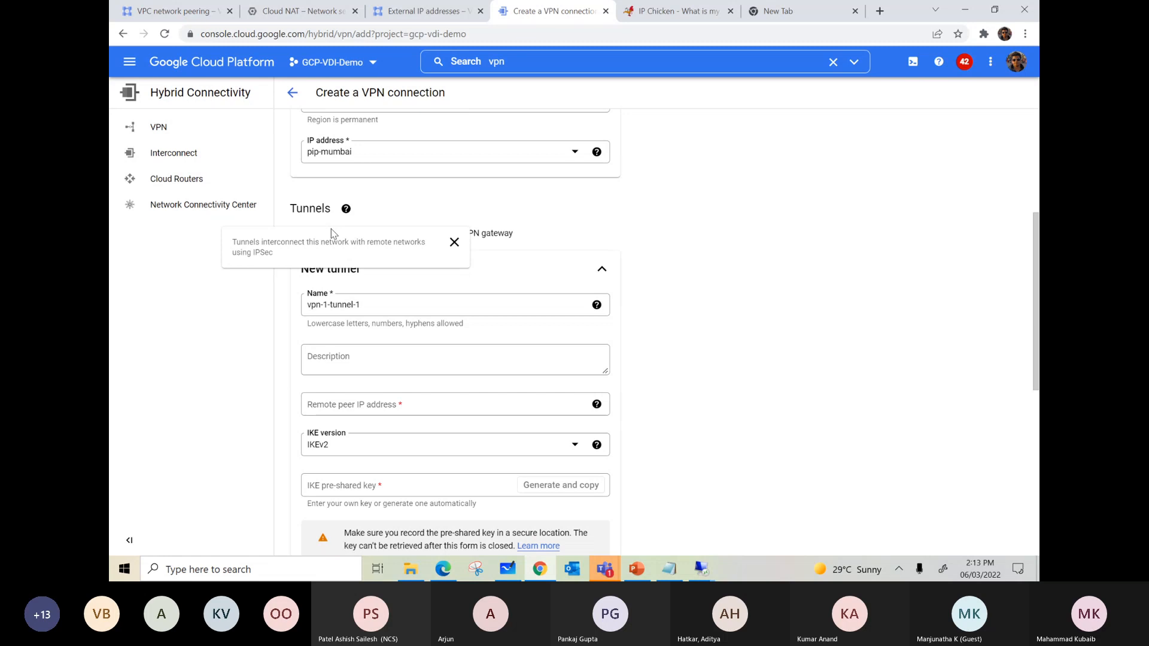
click(349, 278)
click(381, 306)
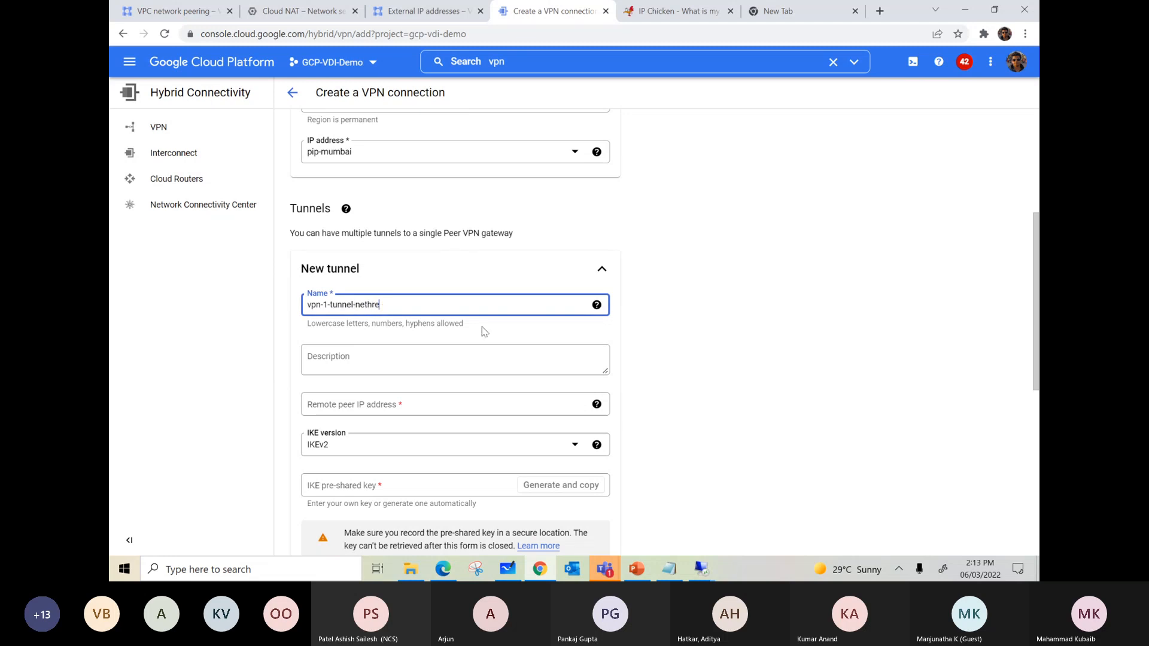
- Copy pip-net's external address 35.204.188.222 from the external IP addresses list into the tunnel's remote peer IP address
scroll(333, 347, down, 1)
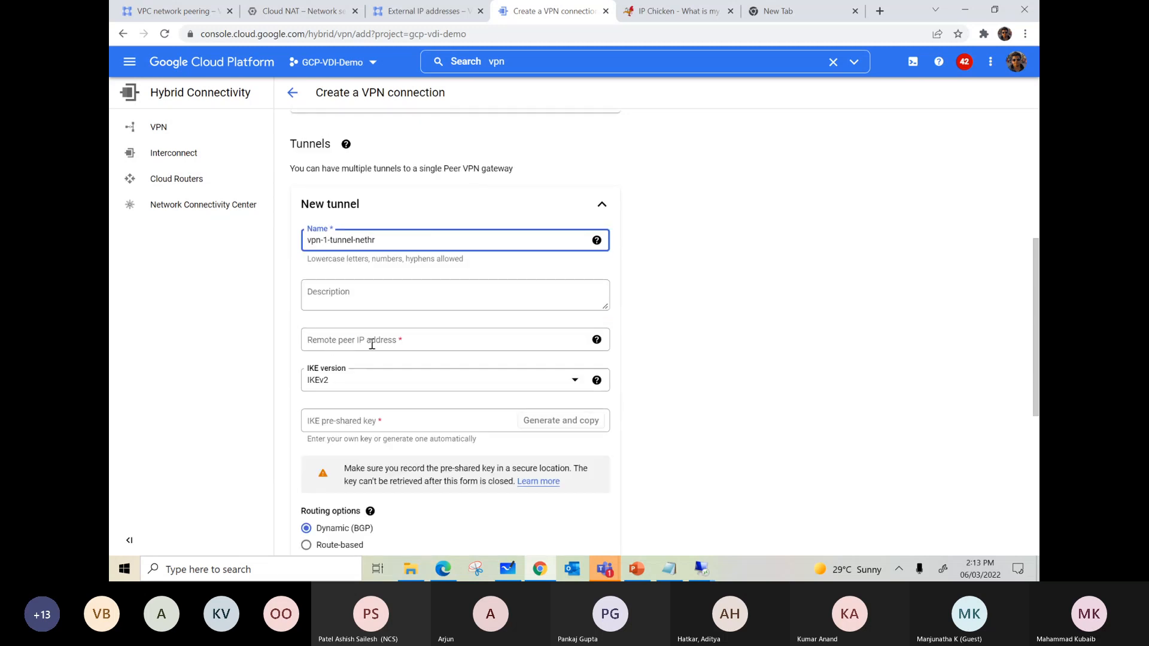
click(396, 12)
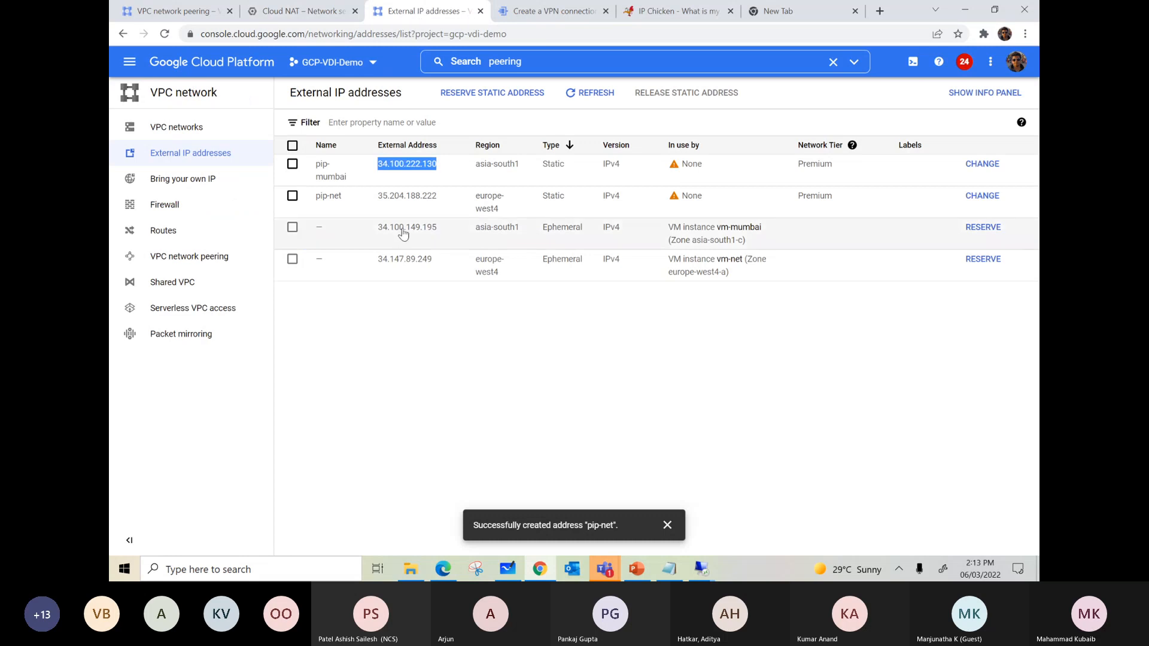
drag(439, 197, 378, 199)
right_click(382, 201)
click(414, 209)
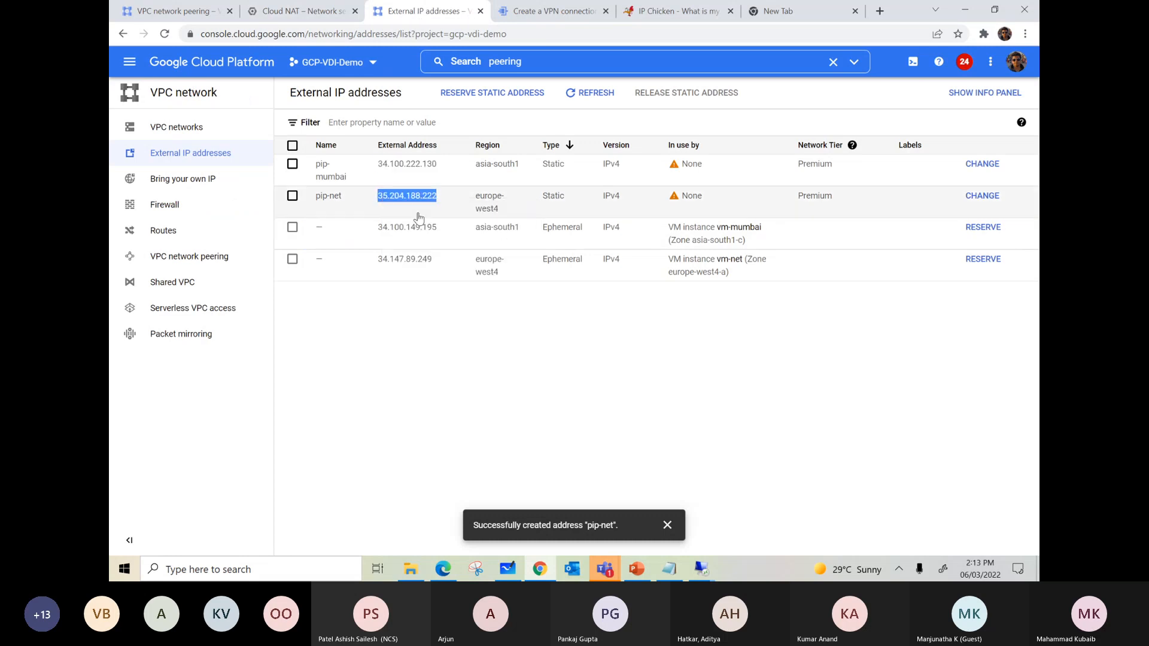
click(541, 17)
click(336, 334)
key(ctrl+v)
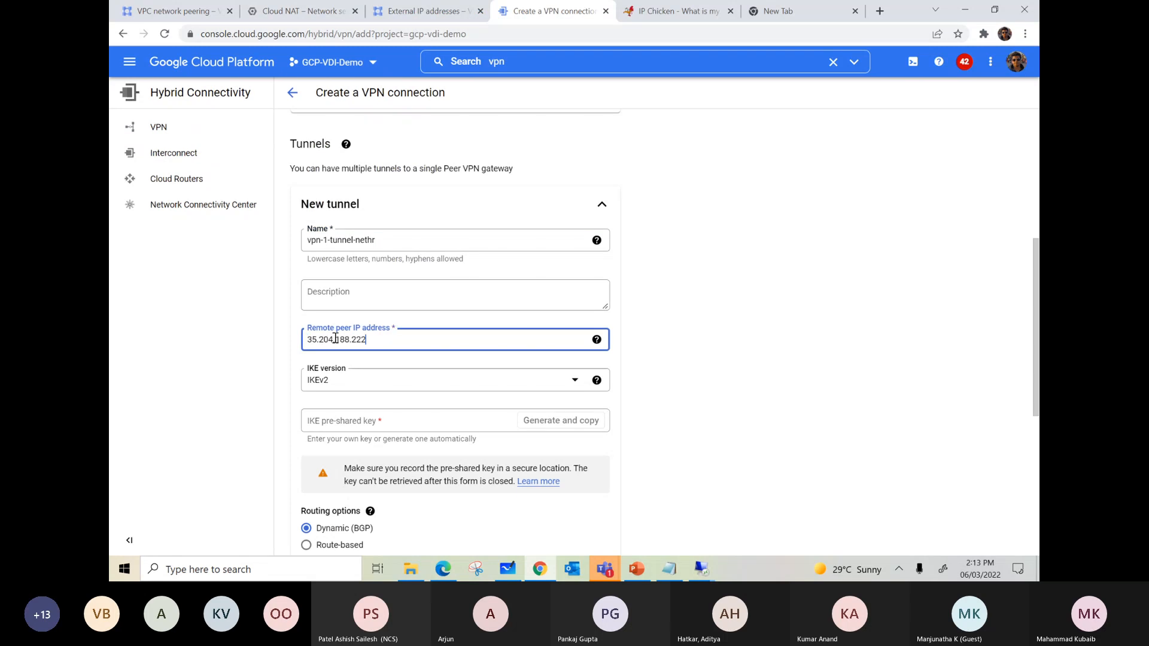
- Generate the tunnel's IKE pre-shared key, paste a copy of the key into the Notepad notes and return to the tunnel's routing options
scroll(308, 383, down, 1)
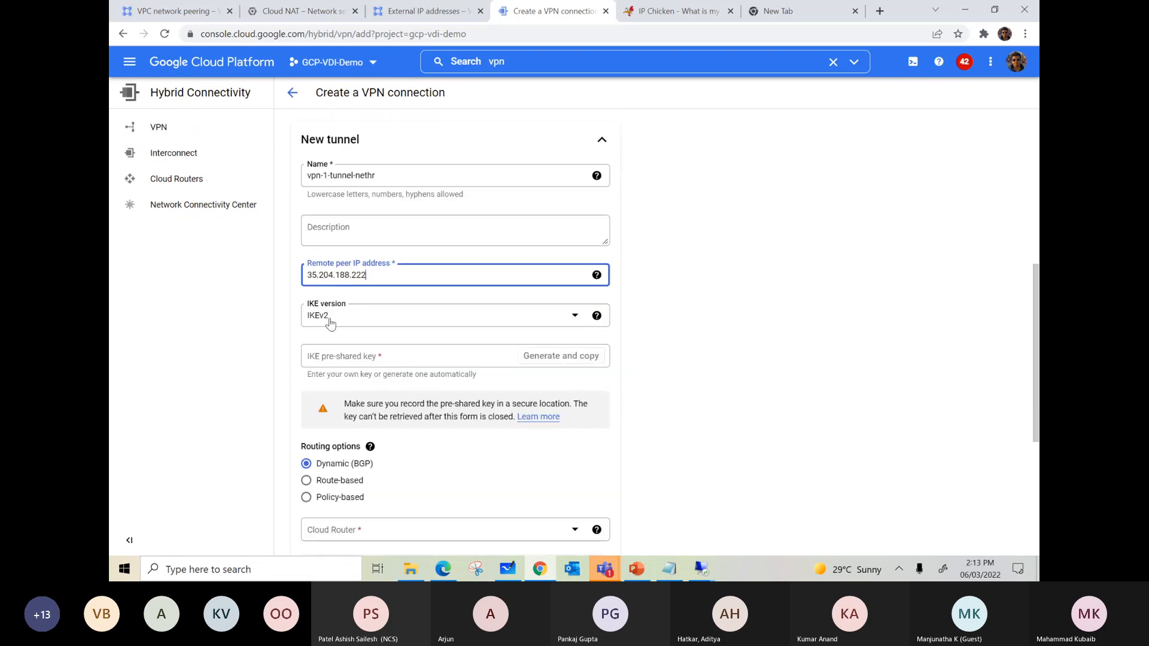
click(557, 362)
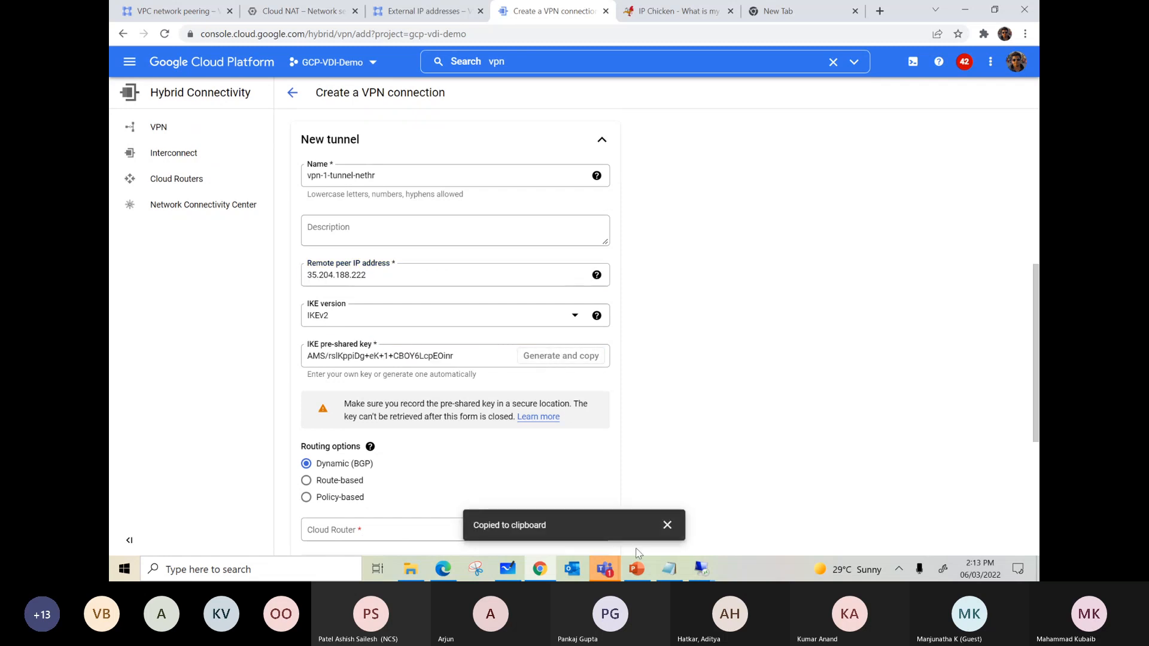
click(669, 568)
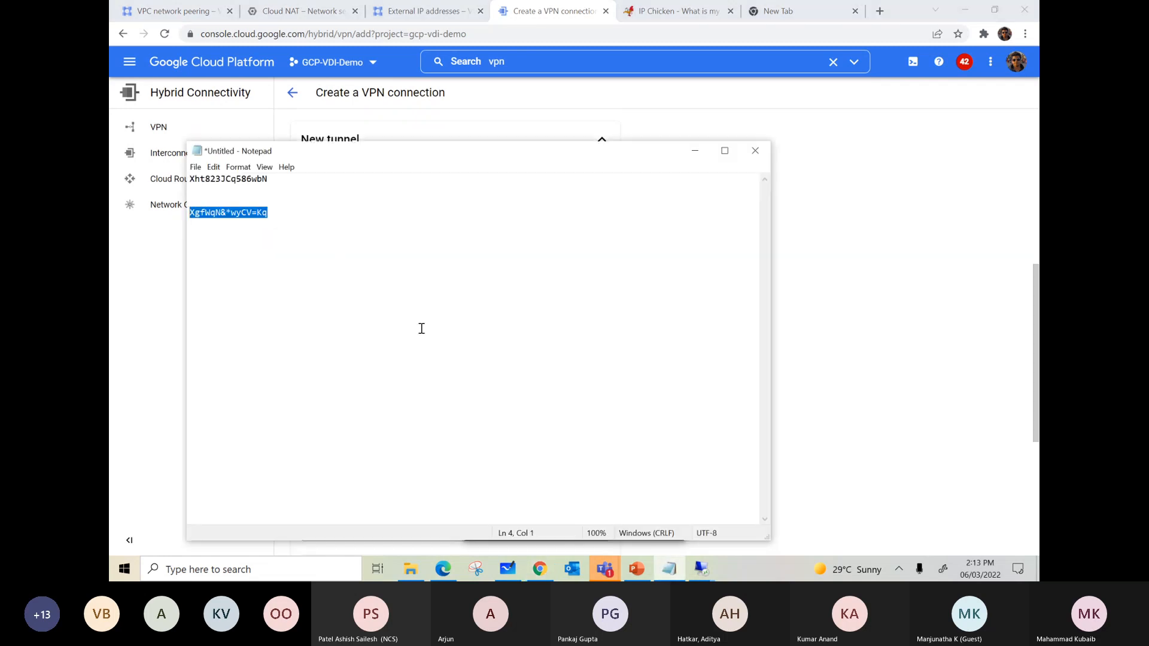
click(338, 216)
key(ctrl+v)
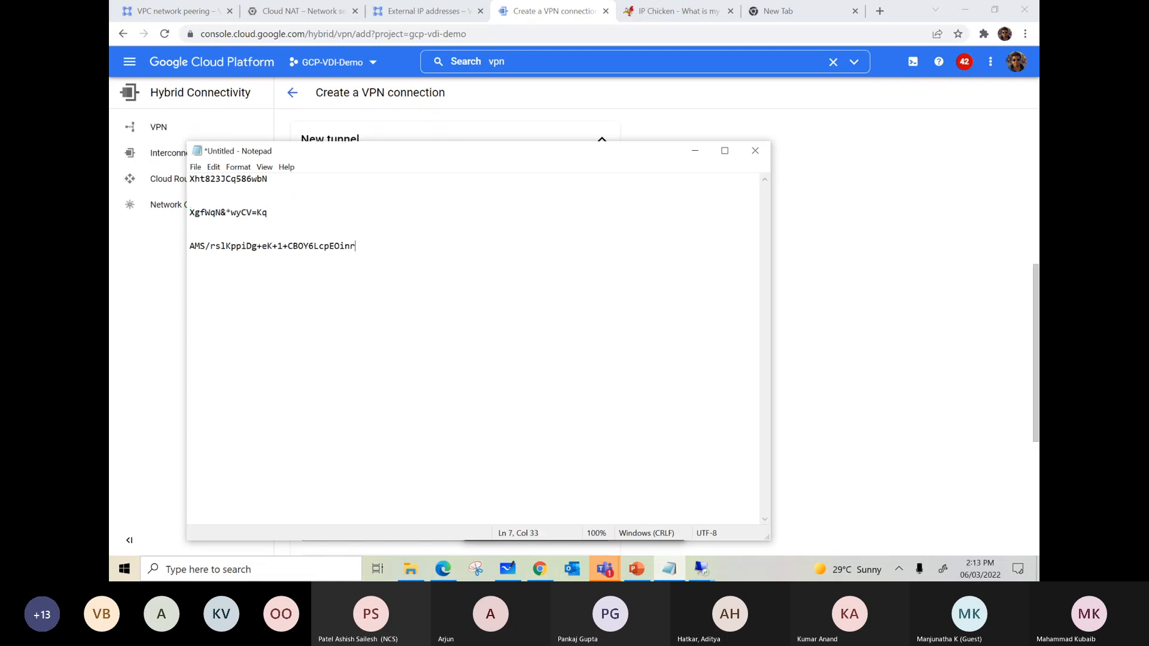
click(695, 150)
scroll(690, 276, down, 5)
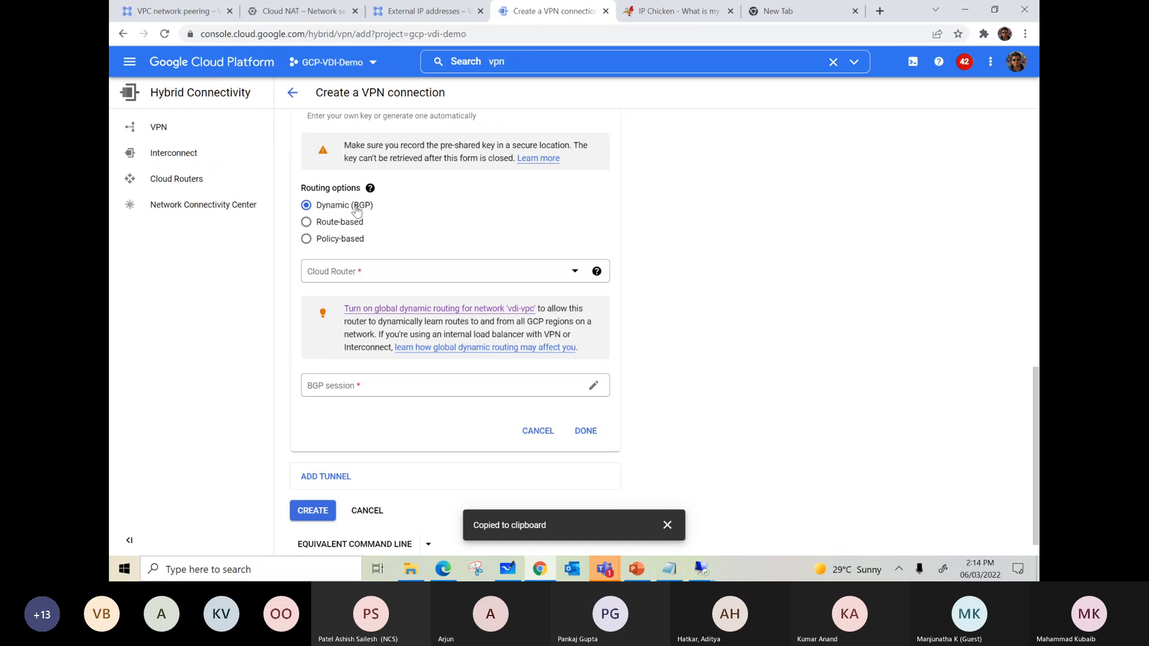
- Set the tunnel's routing option to Route-based
click(306, 225)
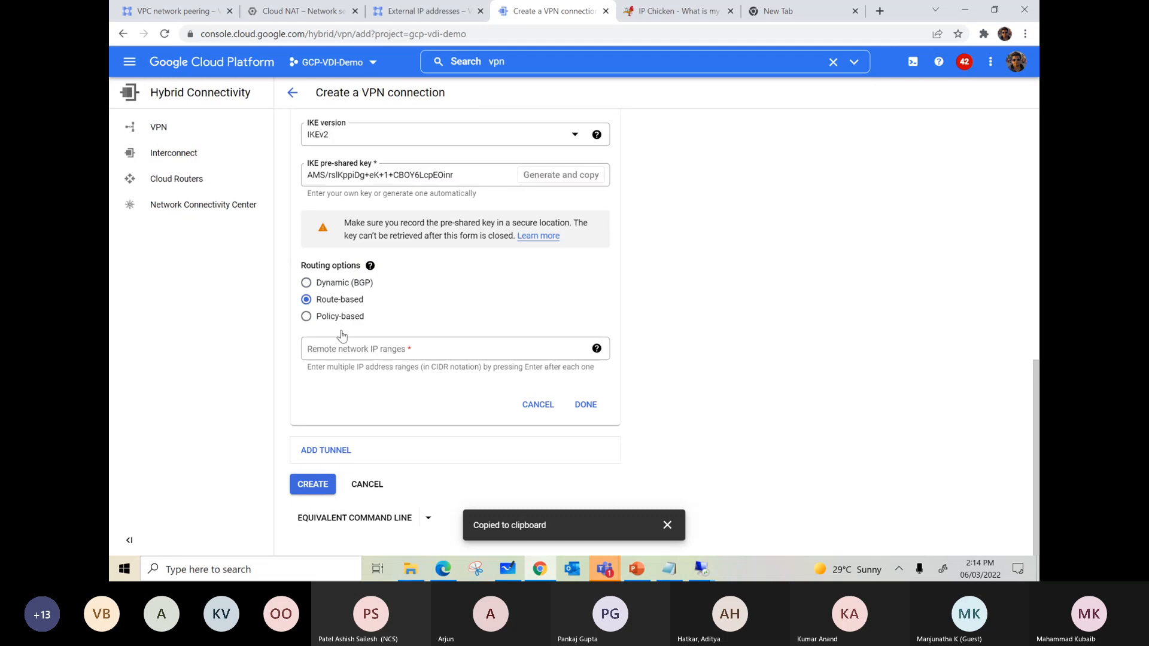
- Switch to Microsoft Whiteboard and mark two subnets on network M, handwriting the ranges 10.1.1.0/24 and 10.2.0.20/24 beside it
click(516, 570)
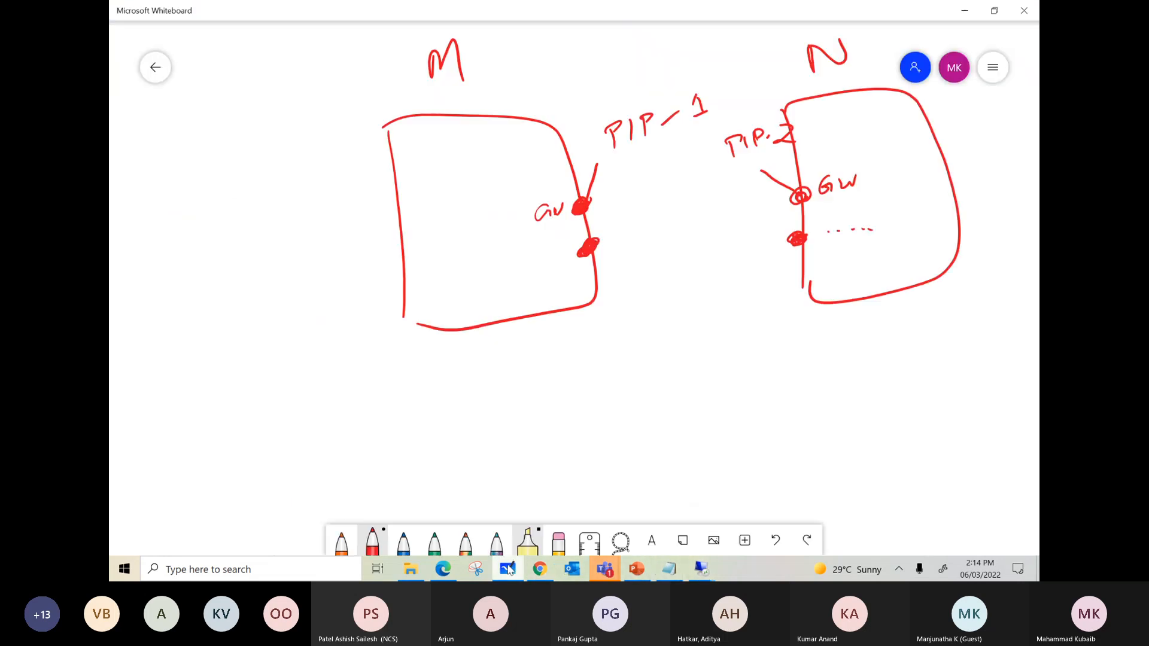
drag(417, 155, 338, 170)
drag(279, 156, 296, 184)
drag(307, 150, 319, 168)
drag(322, 157, 336, 144)
drag(435, 252, 381, 265)
drag(190, 288, 192, 306)
mouse_move(206, 291)
mouse_down()
mouse_move(199, 302)
mouse_move(252, 301)
mouse_up()
click(258, 288)
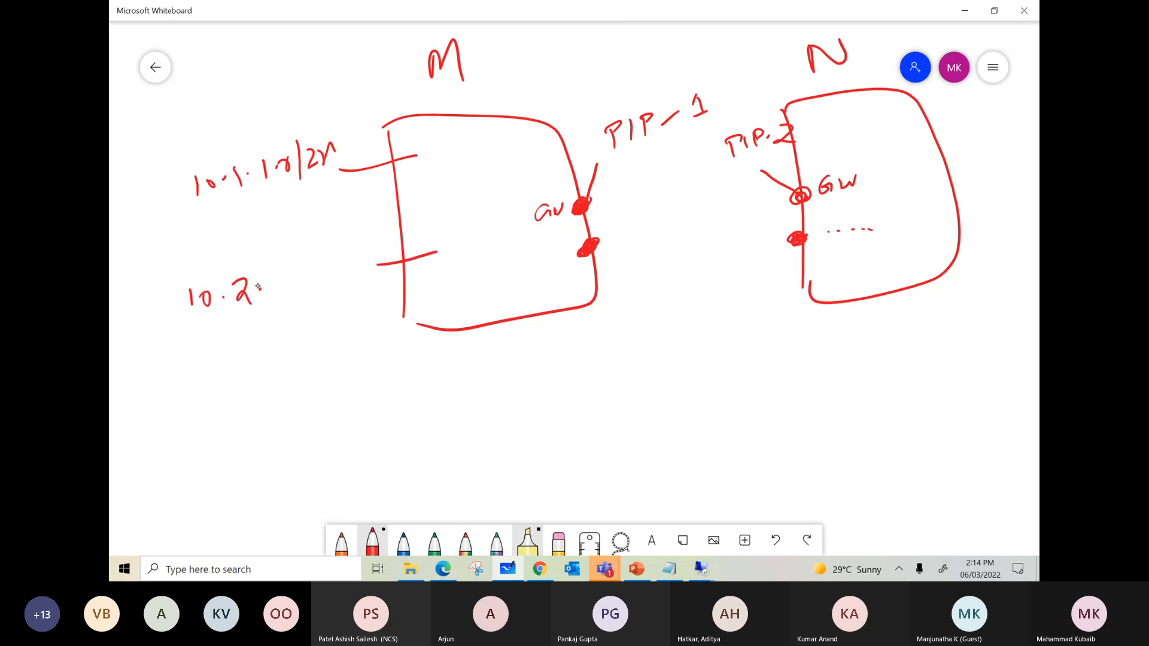
mouse_move(339, 228)
mouse_down()
mouse_move(345, 317)
mouse_move(380, 294)
mouse_up()
drag(308, 254, 328, 282)
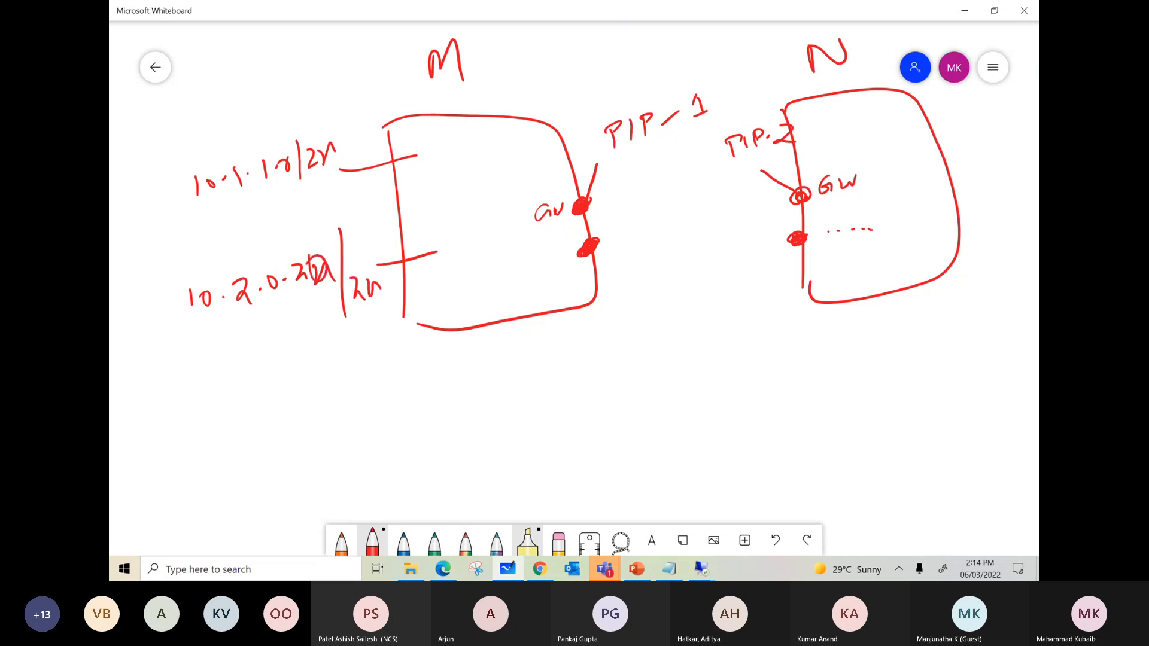
- Mark two subnets on network N and handwrite the ranges 192.168.1.0 and 192.180.1.0/24 below it
drag(923, 155, 959, 145)
mouse_move(855, 283)
mouse_down()
mouse_move(850, 329)
mouse_move(812, 374)
mouse_up()
mouse_move(832, 347)
mouse_down()
mouse_move(843, 372)
mouse_move(875, 359)
mouse_up()
click(861, 360)
drag(903, 334, 898, 352)
mouse_move(920, 333)
mouse_down()
mouse_move(952, 358)
mouse_move(993, 332)
mouse_move(997, 353)
mouse_move(1022, 357)
mouse_up()
click(937, 341)
click(965, 343)
drag(817, 411, 821, 438)
mouse_move(844, 410)
mouse_down()
mouse_move(832, 420)
mouse_move(850, 433)
mouse_up()
drag(854, 413, 874, 434)
click(890, 417)
mouse_move(896, 396)
mouse_down()
mouse_move(899, 427)
mouse_move(914, 408)
mouse_up()
mouse_move(938, 402)
mouse_down()
mouse_move(933, 419)
mouse_move(993, 406)
mouse_move(1005, 432)
mouse_move(1030, 413)
mouse_up()
click(960, 395)
click(985, 398)
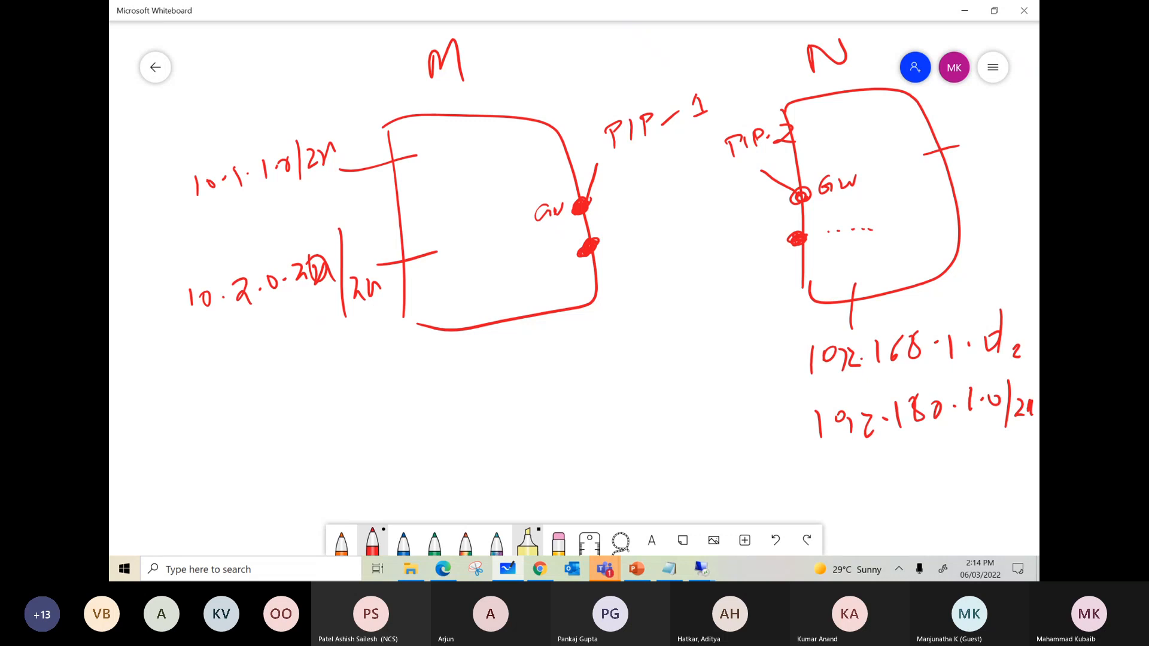
- Circle ranges 10.1.1.0/24 and 192.180.1.0/24, add a dot beside N's gateway, tick both N ranges and return to the VPN form in Chrome
mouse_move(336, 122)
mouse_down()
mouse_move(301, 125)
mouse_move(207, 221)
mouse_move(326, 122)
mouse_up()
mouse_move(864, 188)
mouse_down()
mouse_move(875, 189)
mouse_move(865, 191)
mouse_up()
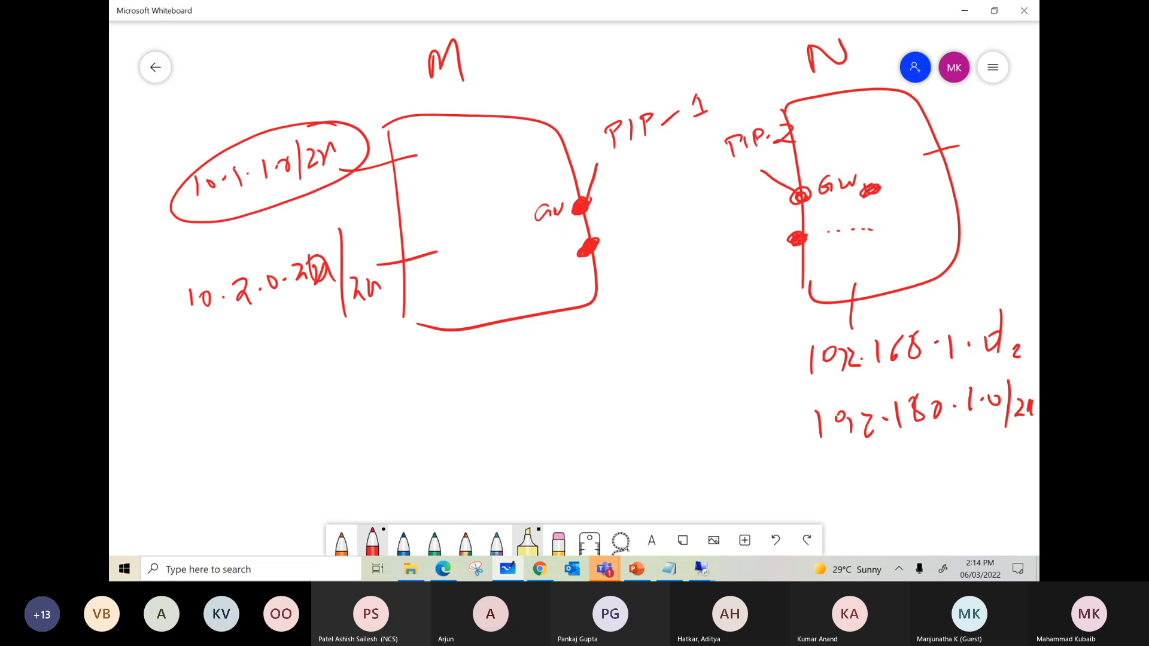
drag(279, 130, 357, 39)
mouse_move(1017, 374)
mouse_down()
mouse_move(987, 369)
mouse_move(777, 428)
mouse_move(1020, 439)
mouse_move(1017, 376)
mouse_up()
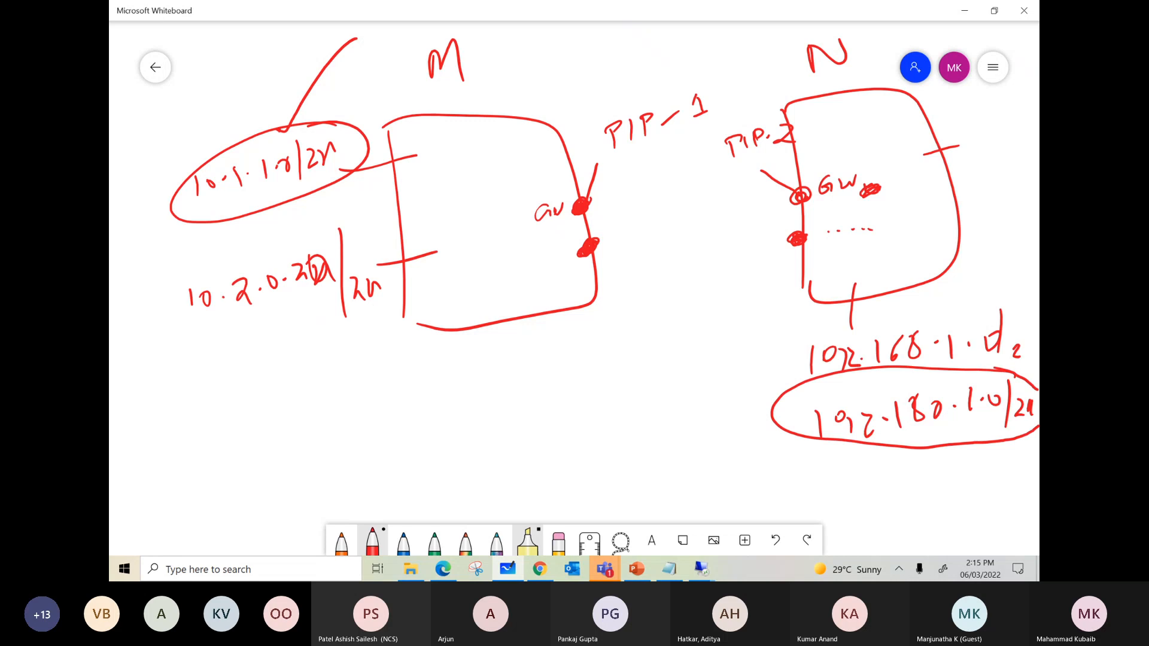
drag(778, 356, 822, 342)
drag(803, 408, 836, 394)
click(540, 569)
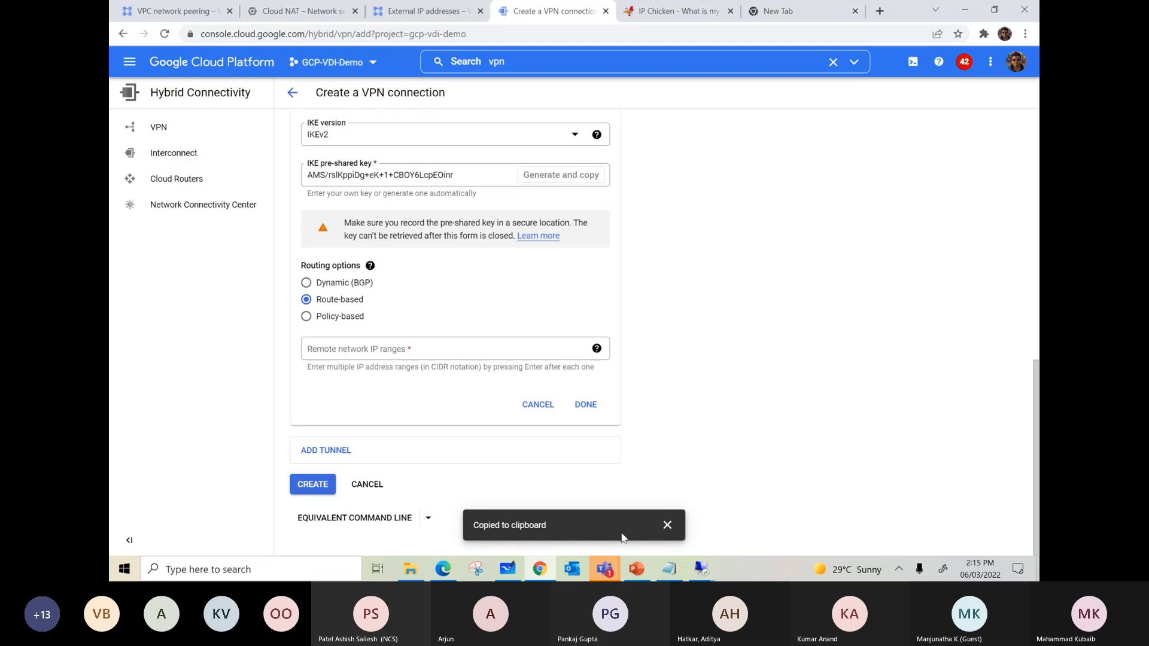
click(639, 570)
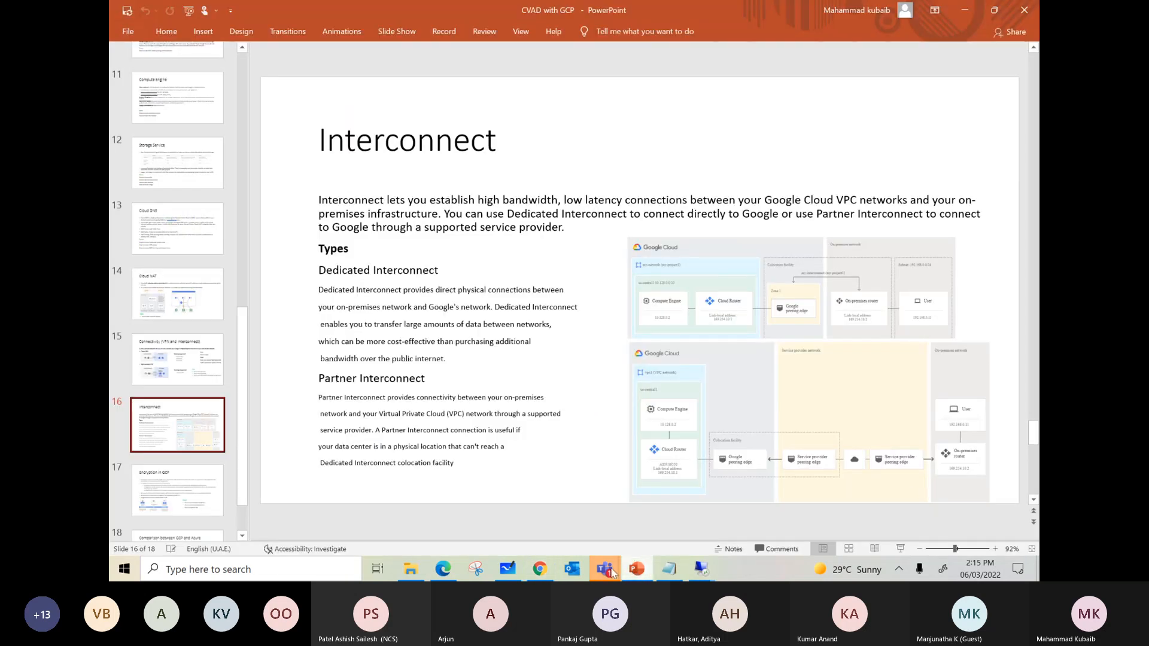
click(507, 569)
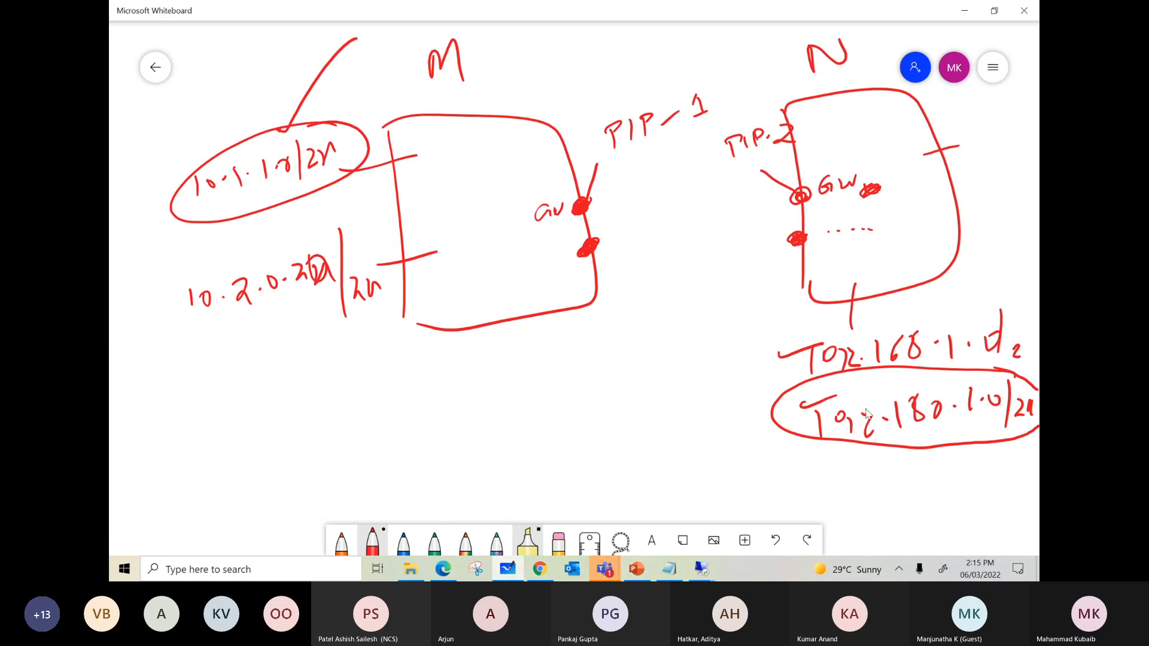
click(534, 569)
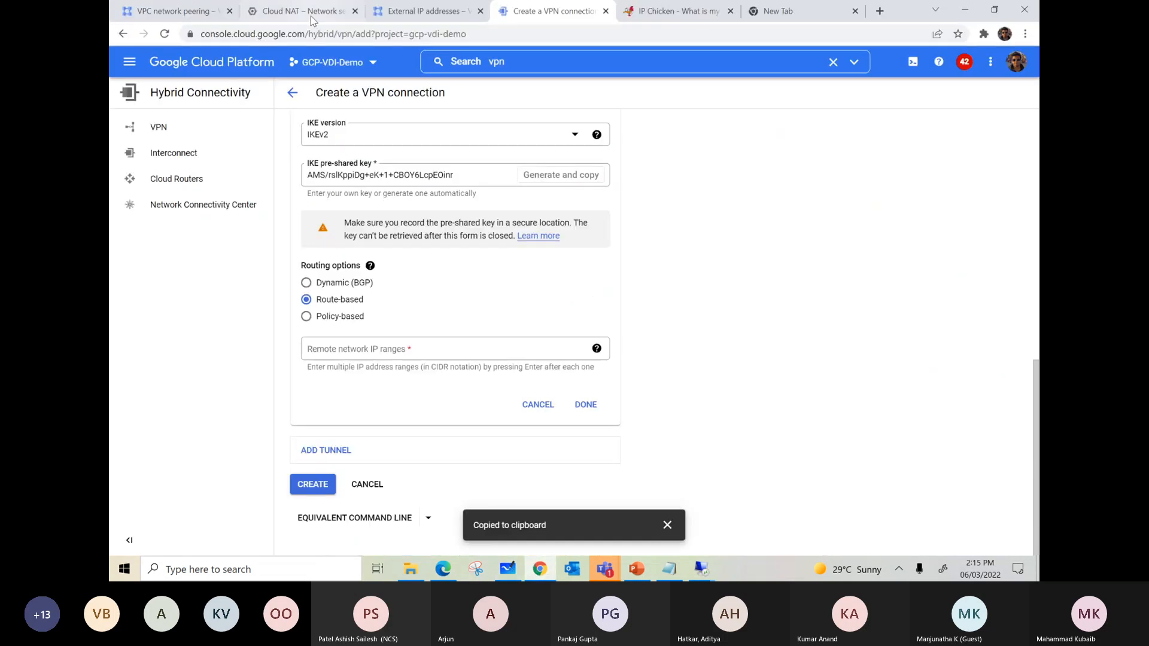
- Copy the IP address range 10.196.0.0/24 of vpc-europe's subnet eur-subnet from the VPC networks list
click(421, 11)
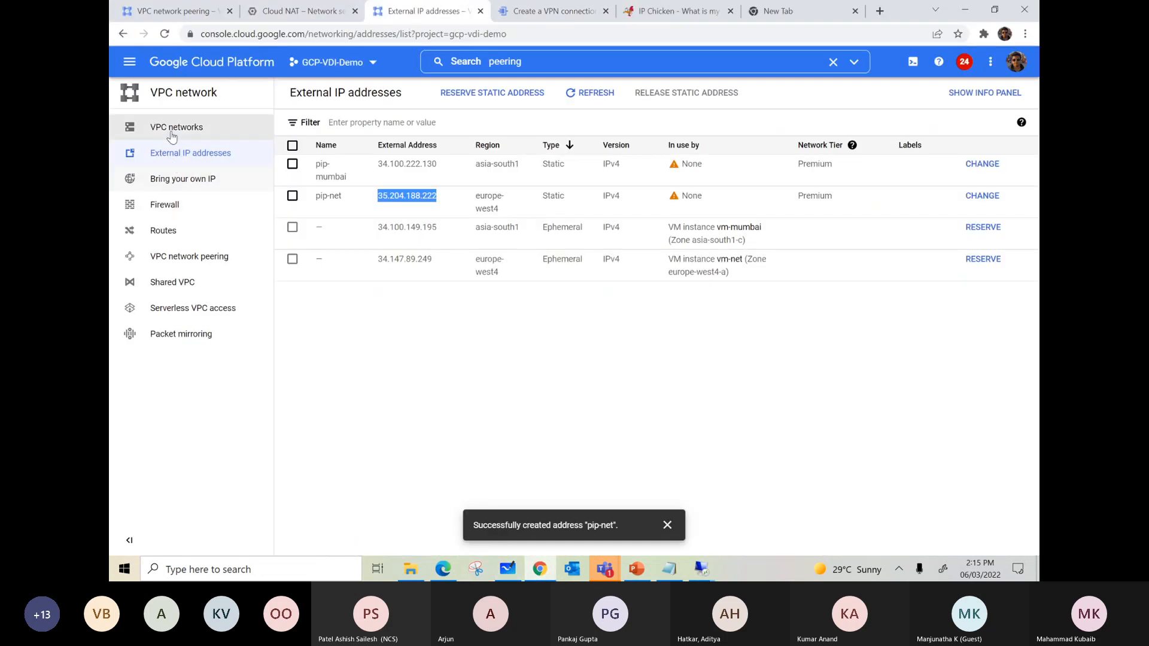
click(172, 137)
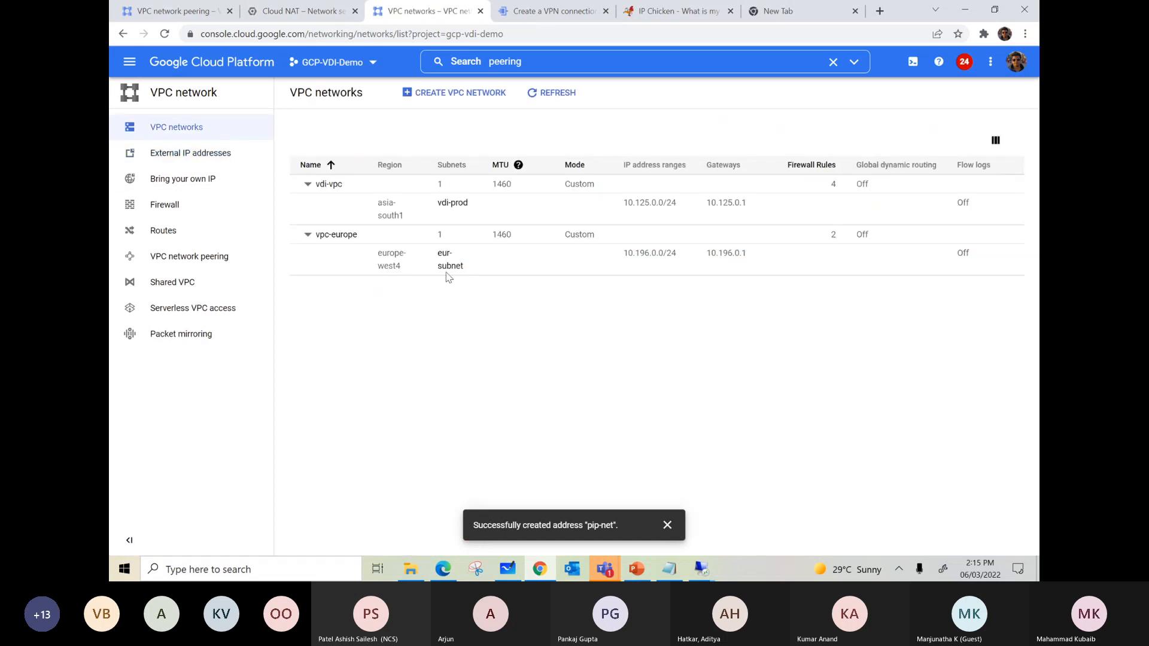
drag(679, 255, 624, 252)
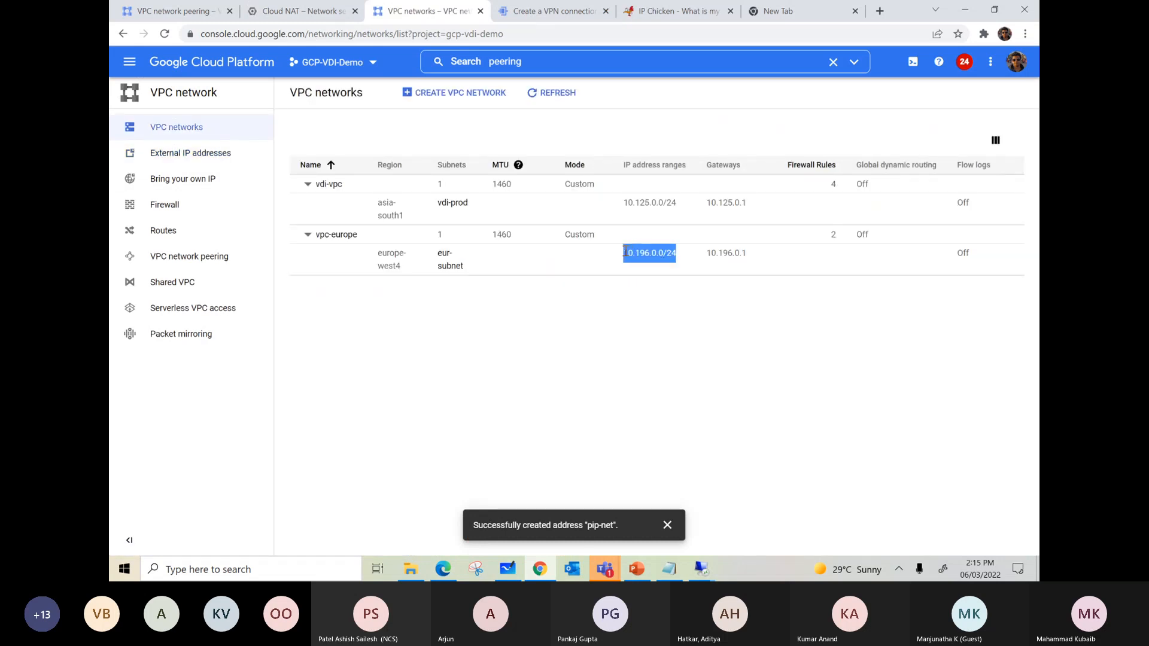
right_click(645, 255)
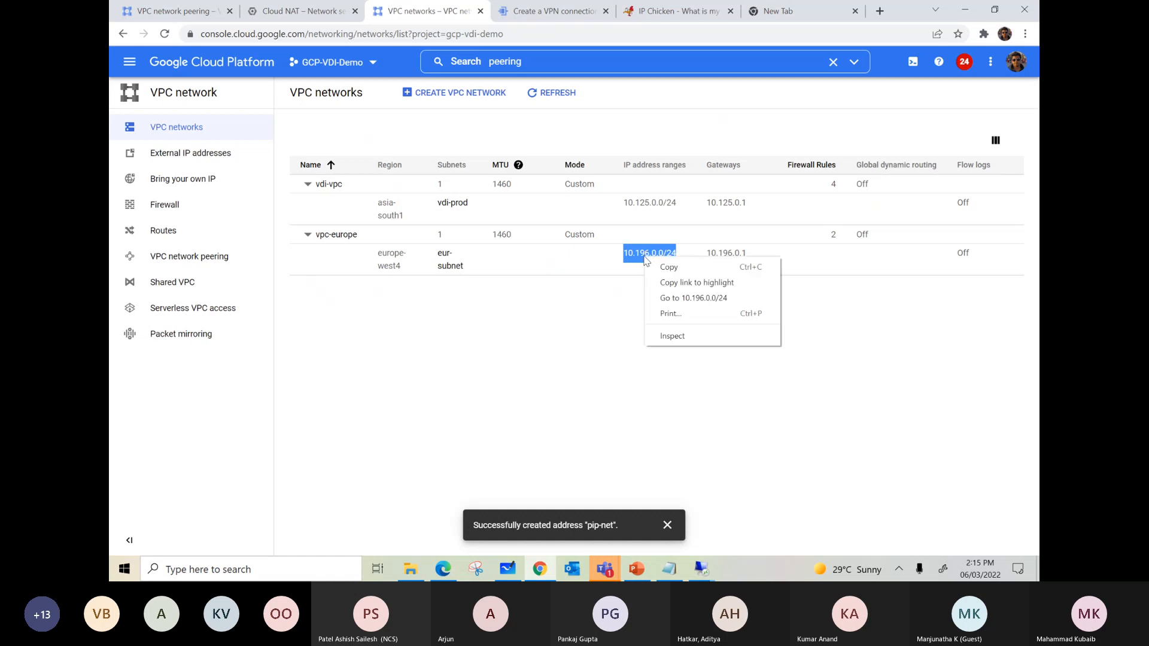
click(648, 264)
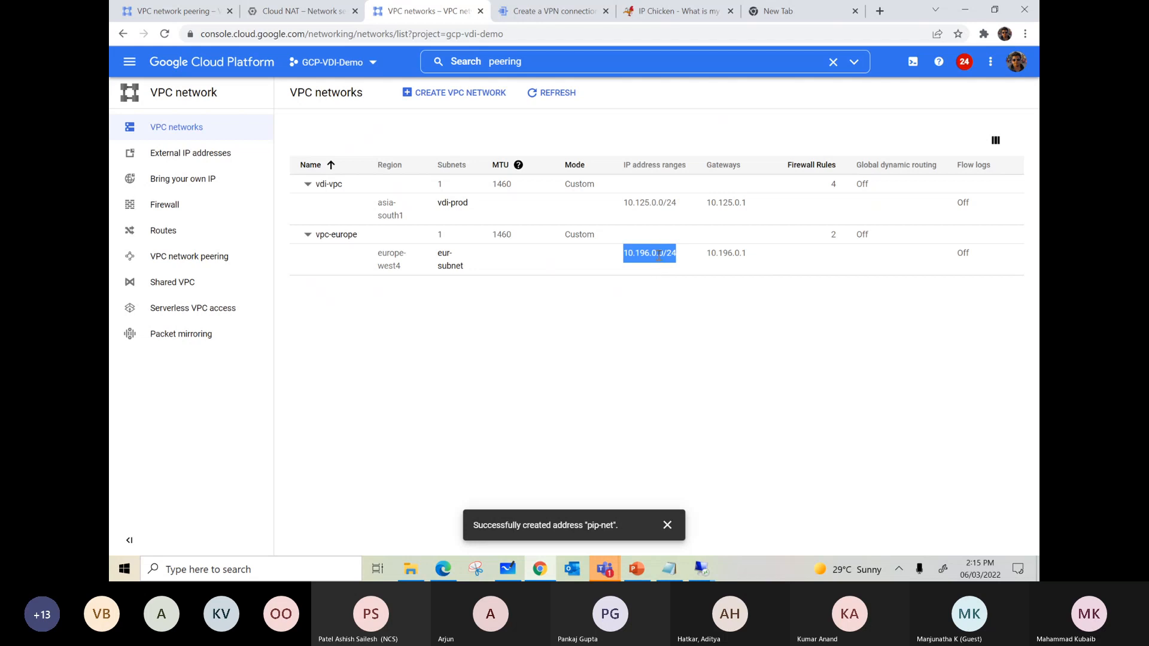
- Paste 10.196.0.0/24 as the tunnel's remote network IP range, finish the tunnel and create the VPN connection
click(559, 18)
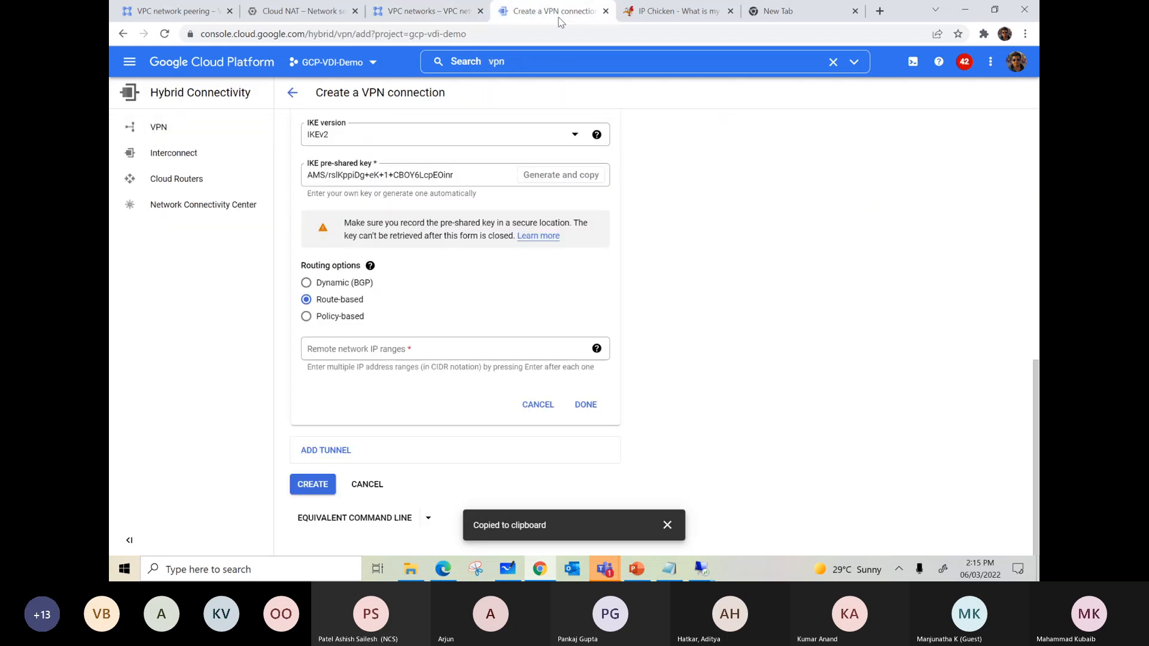
click(325, 353)
key(ctrl+v)
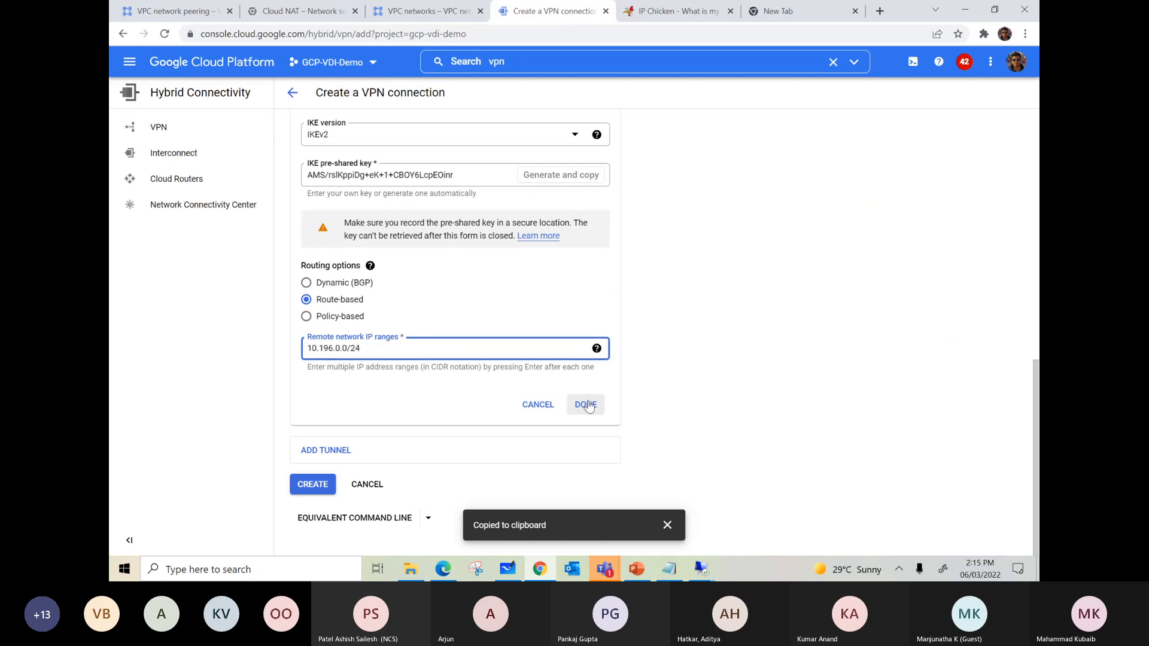
click(586, 405)
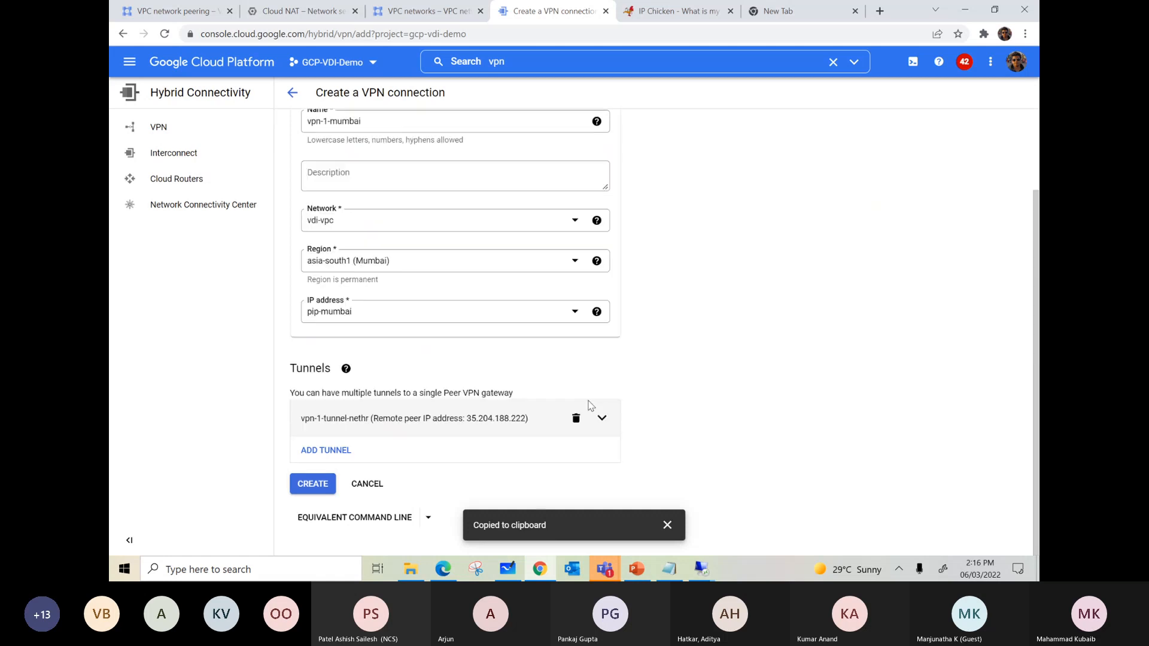
click(300, 488)
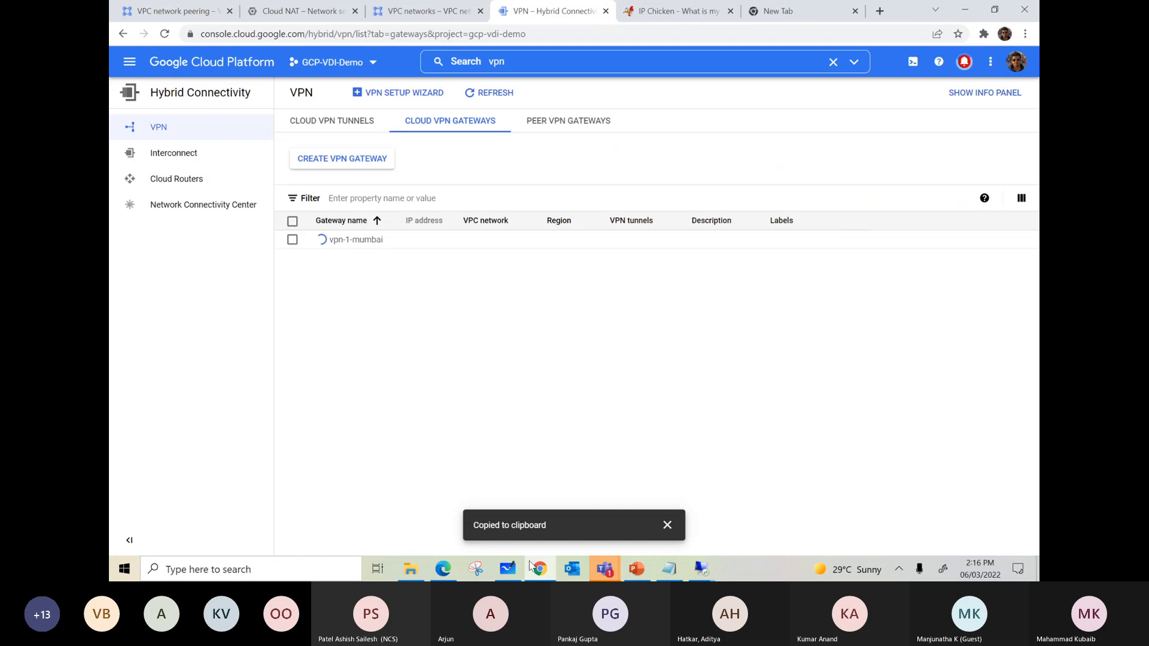
click(508, 574)
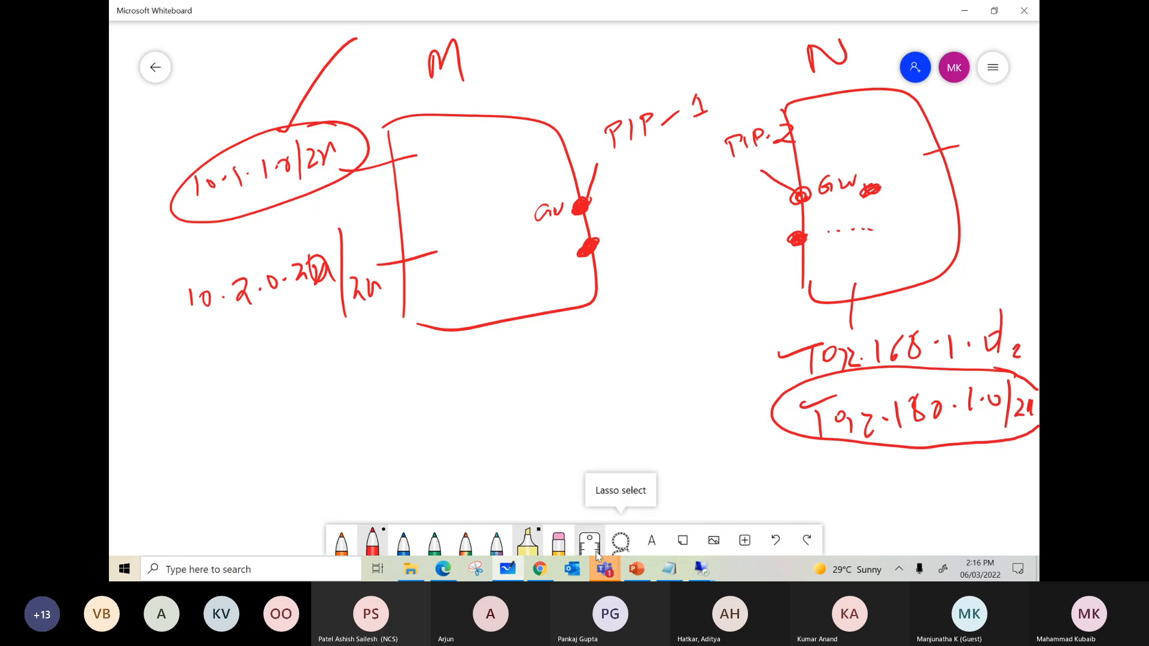
click(539, 570)
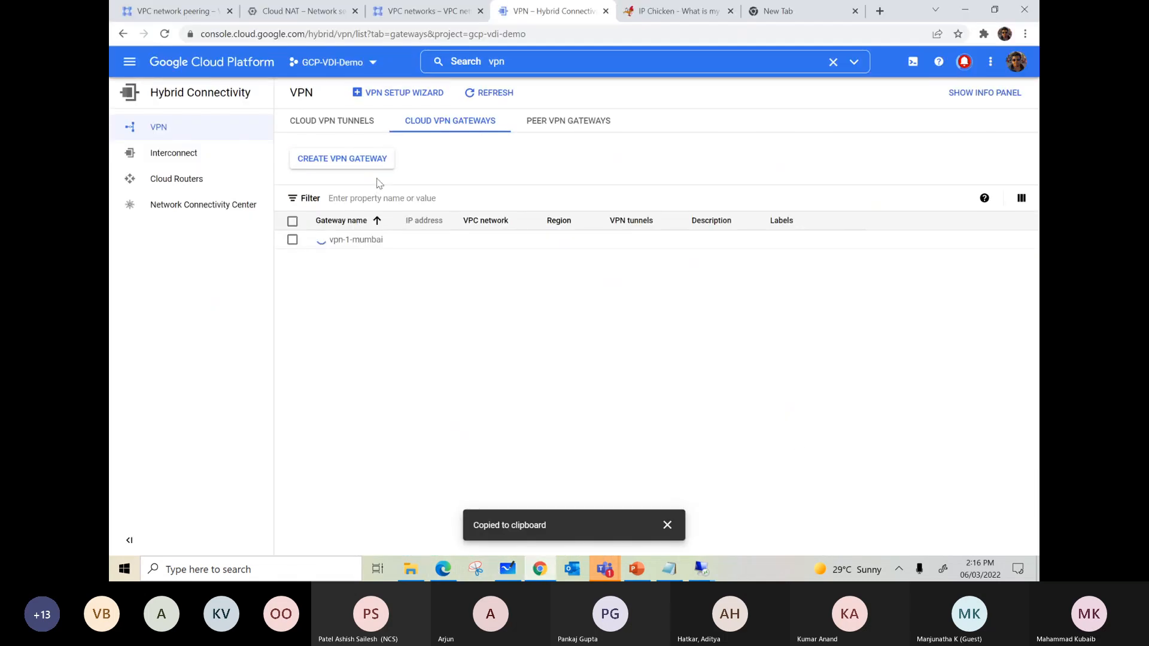
click(436, 15)
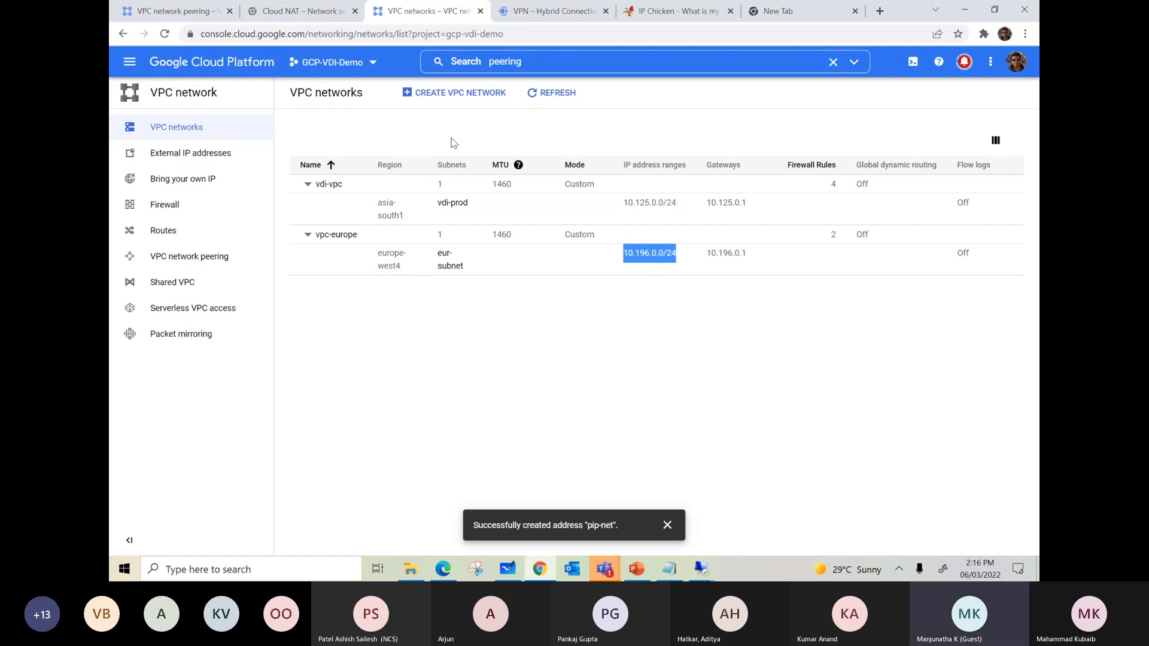
click(296, 14)
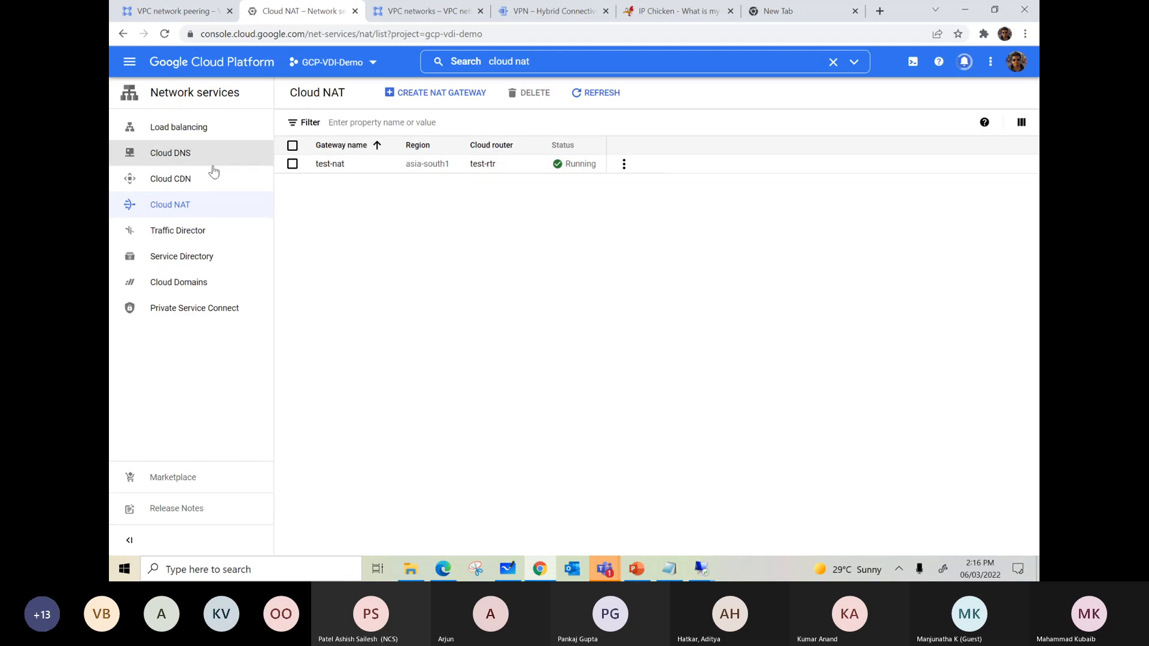
click(457, 20)
- Review the new gateway and tunnel in the Cloud VPN lists and check the console notifications
click(553, 18)
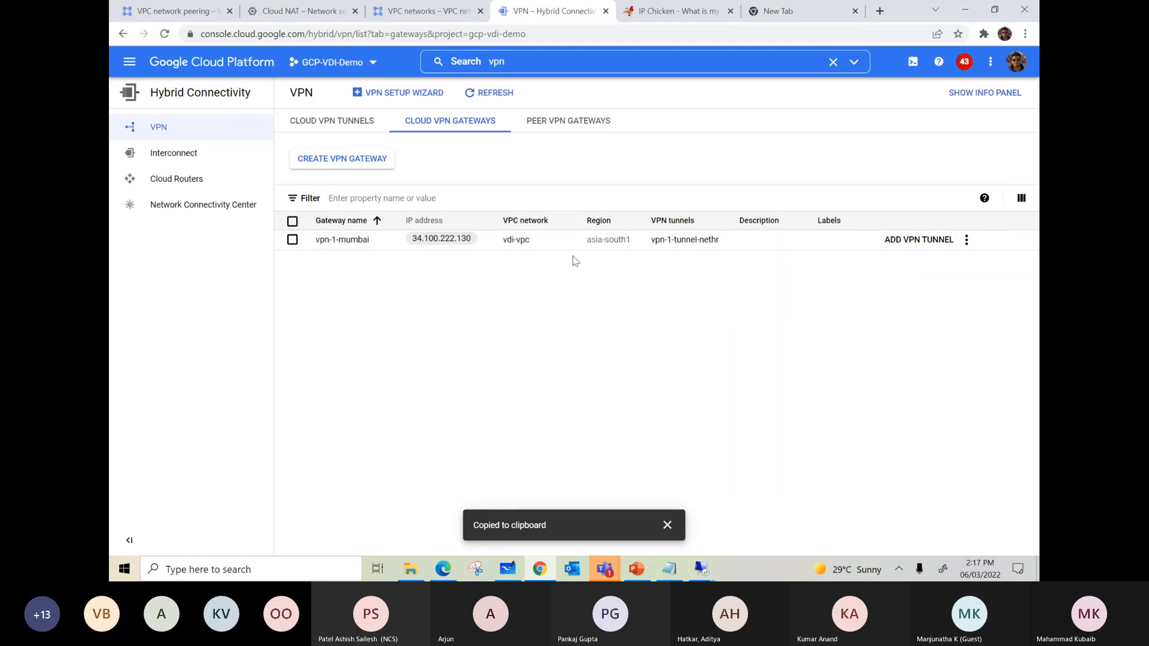
click(333, 118)
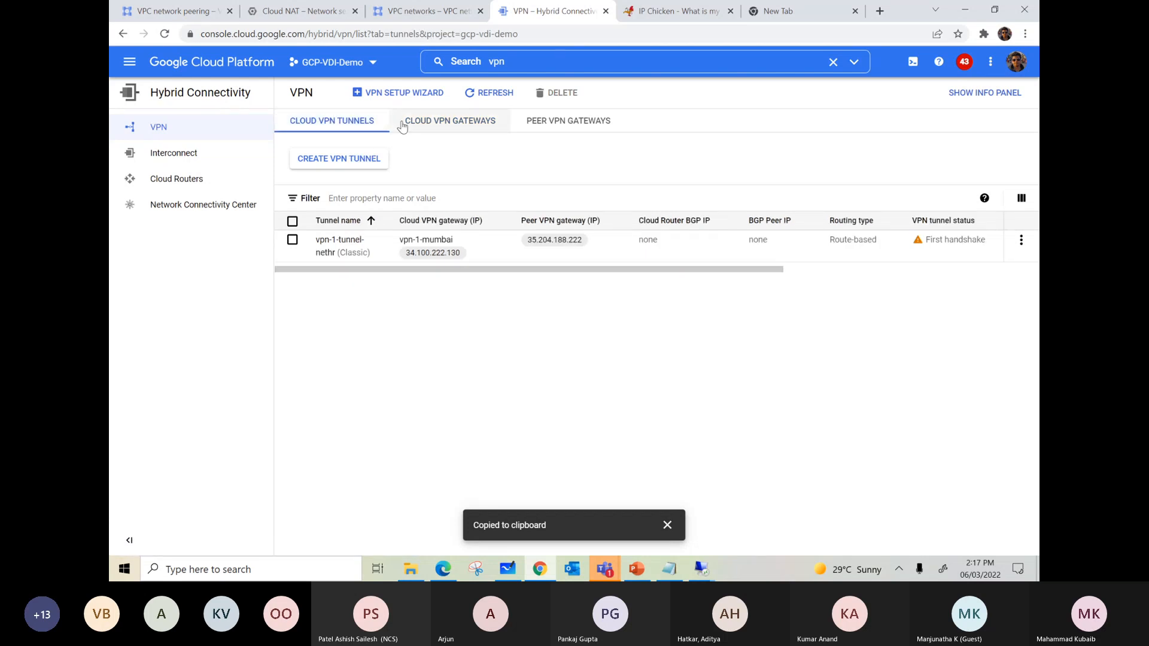
click(440, 120)
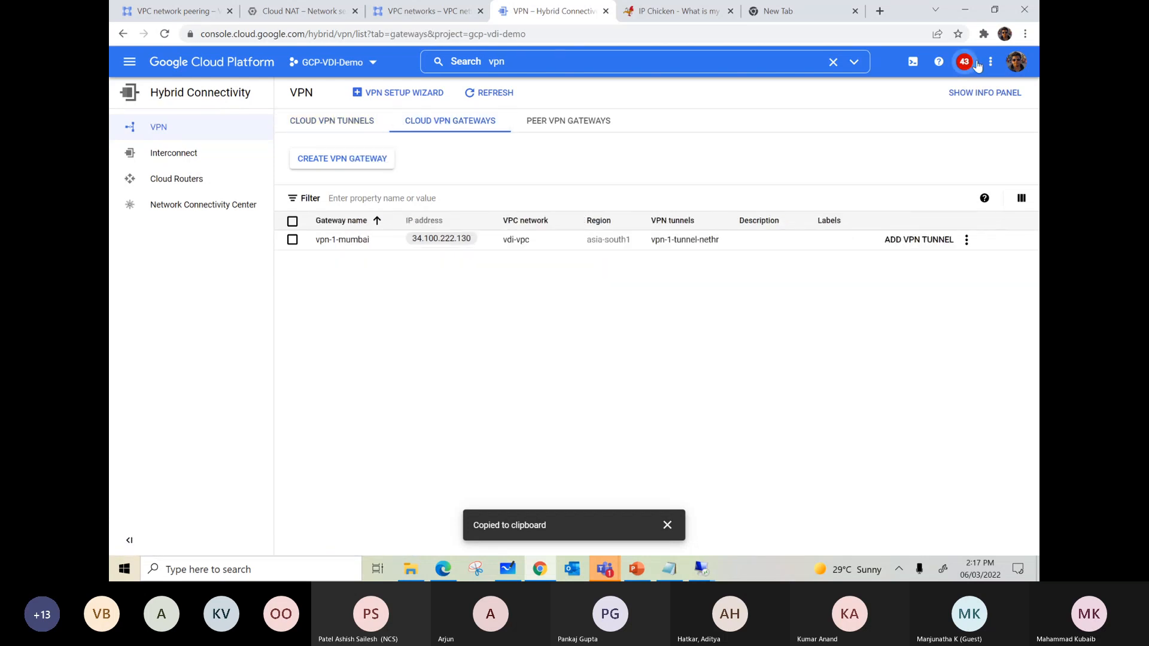
click(964, 62)
click(592, 310)
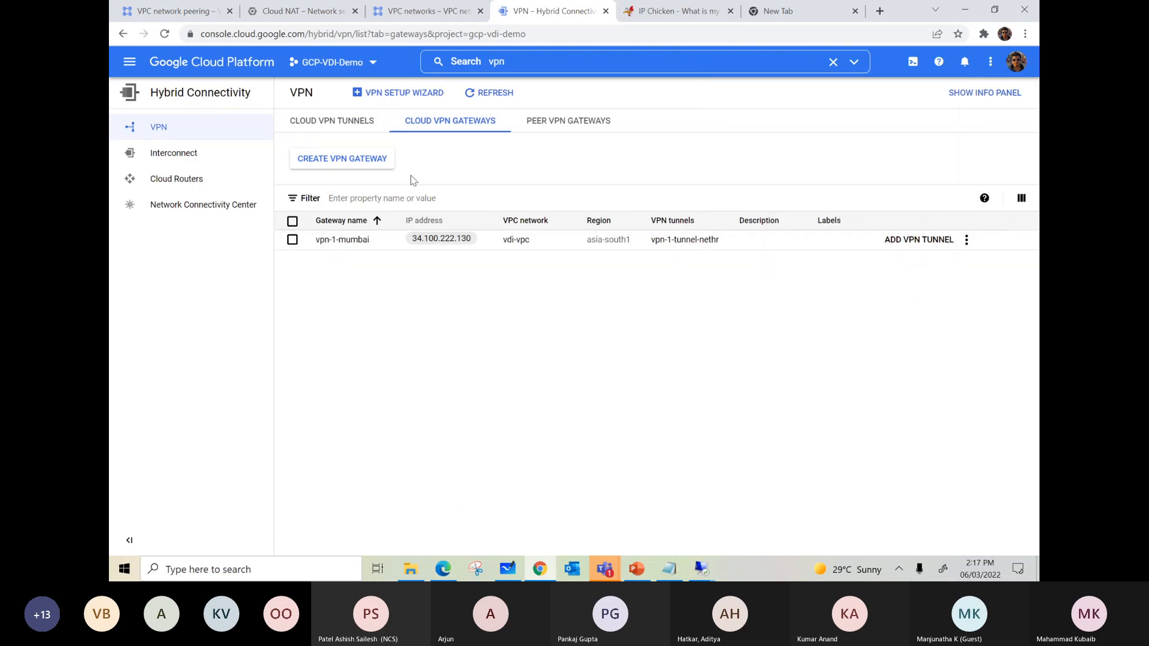
- Start a second VPN connection with the VPN setup wizard, choosing the Classic VPN option
click(368, 94)
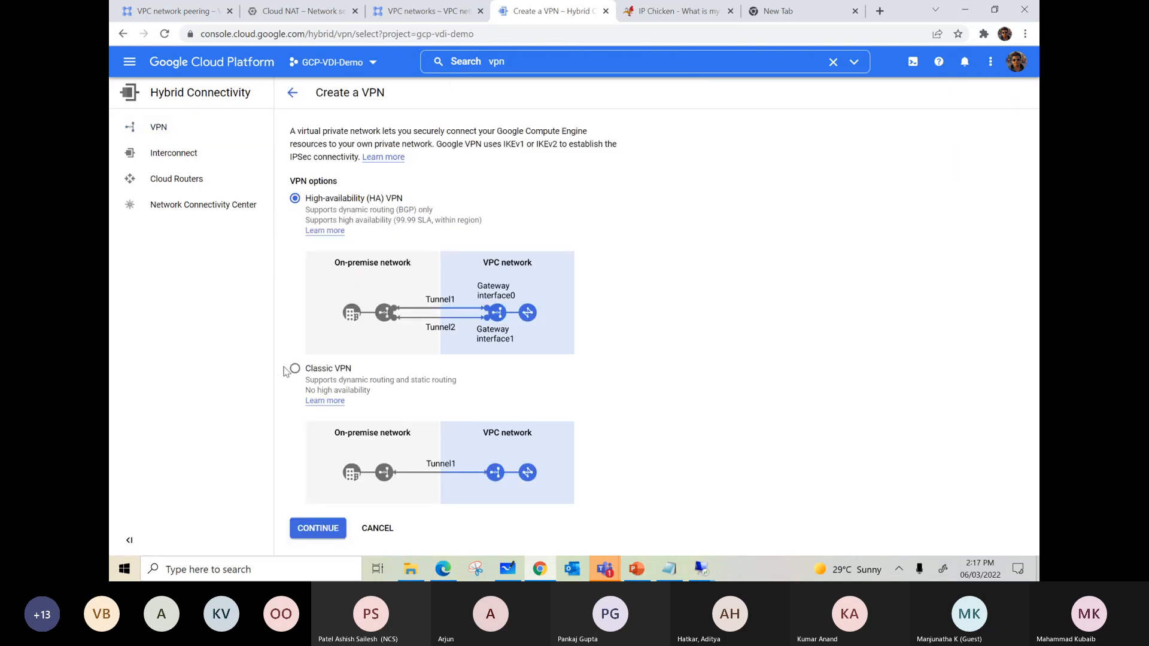
click(295, 368)
click(331, 526)
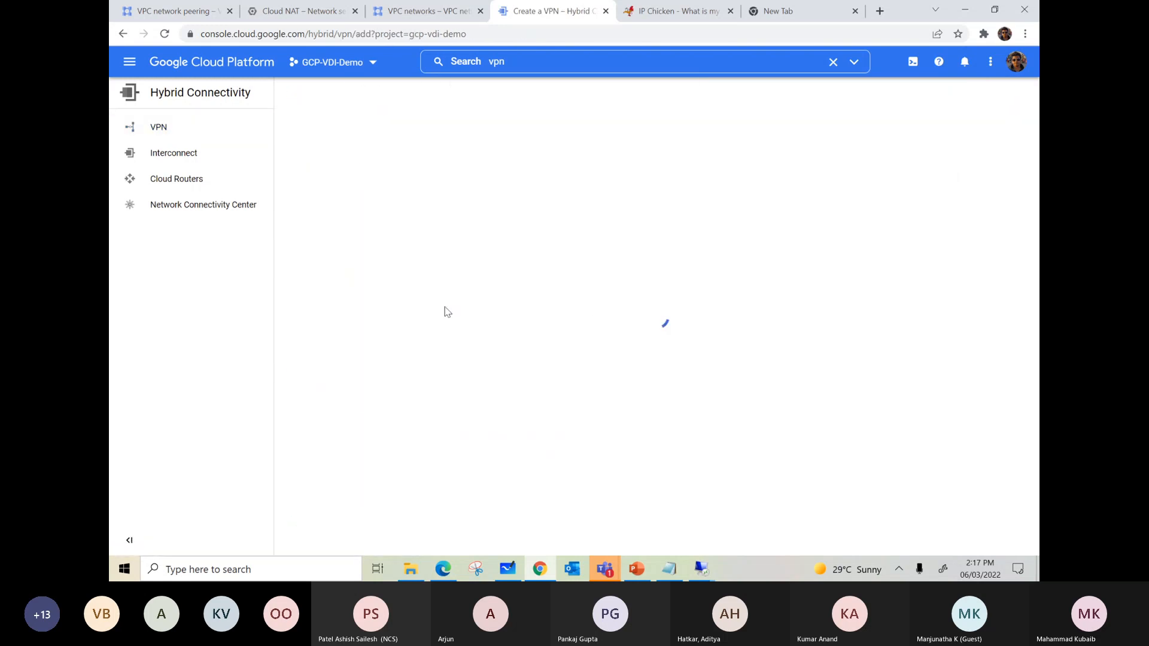
- Run the continuous ping "ping 10.196.0.2 -t" in the Mumbai VM's remote desktop session and minimize that session
mouse_move(711, 573)
click(641, 501)
key(Up)
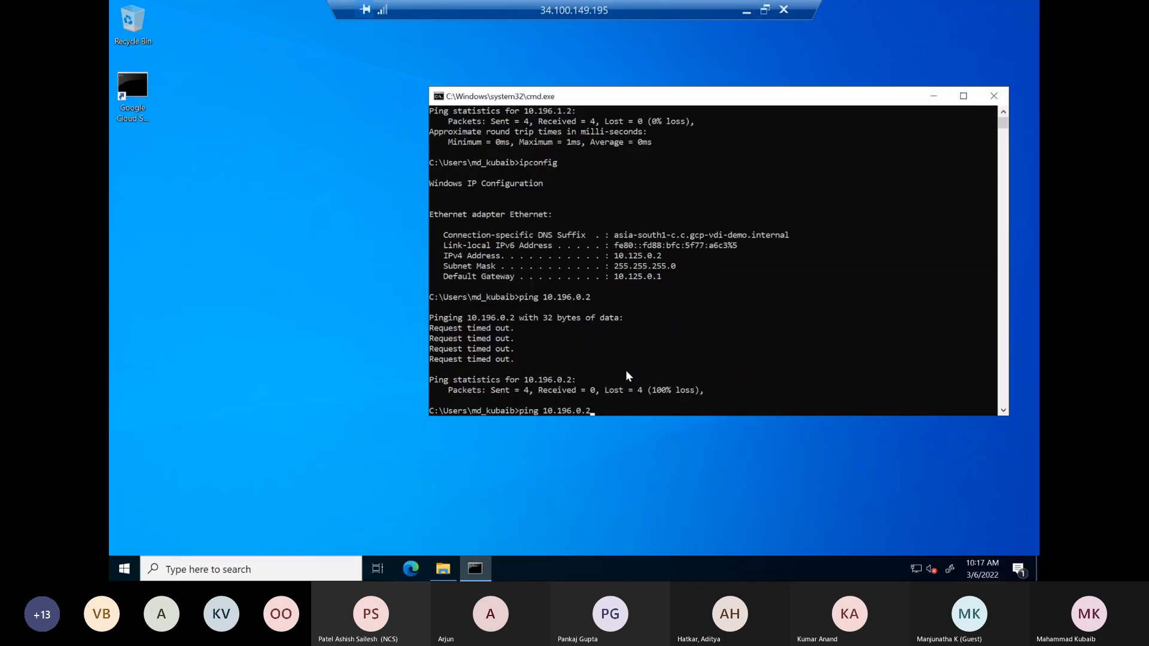
text(-t)
key(Return)
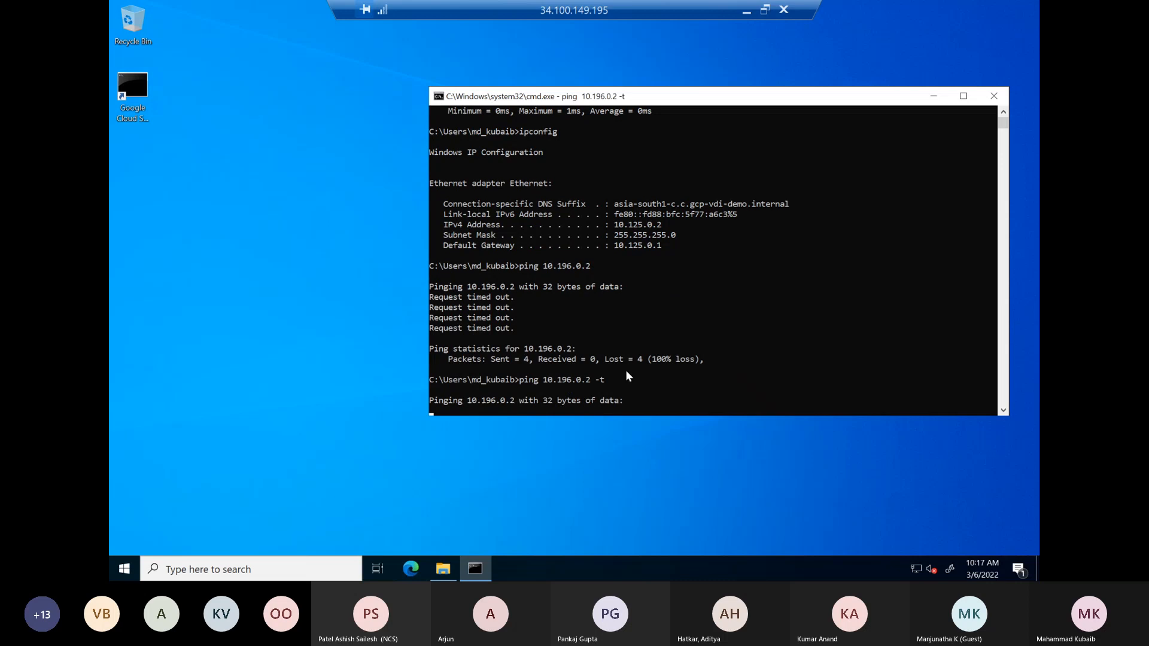
click(746, 11)
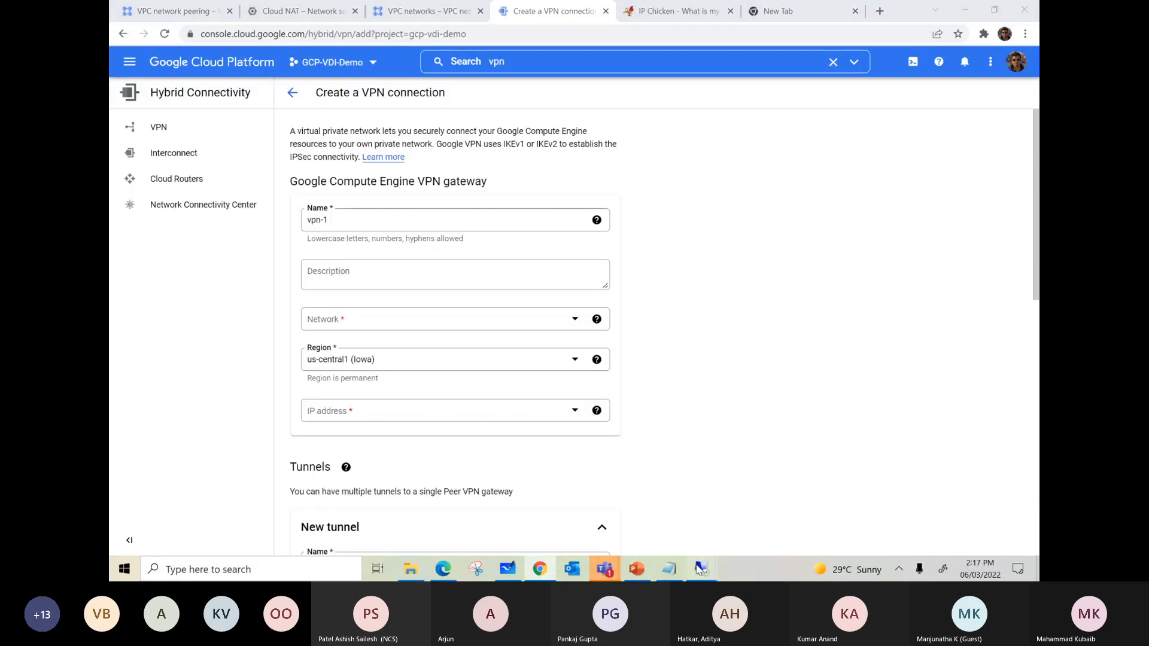
- Run the continuous ping "ping 10.125.0.2 -t" in the Netherlands VM's remote desktop session
click(697, 565)
key(Escape)
key(Up)
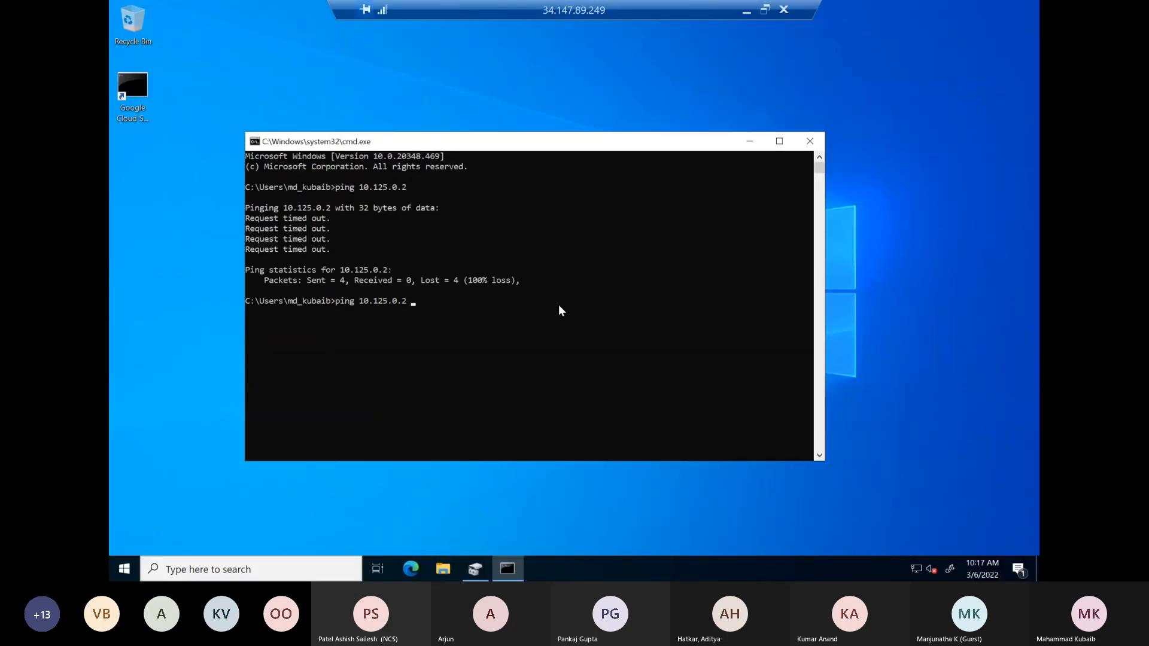
text(-t)
key(Return)
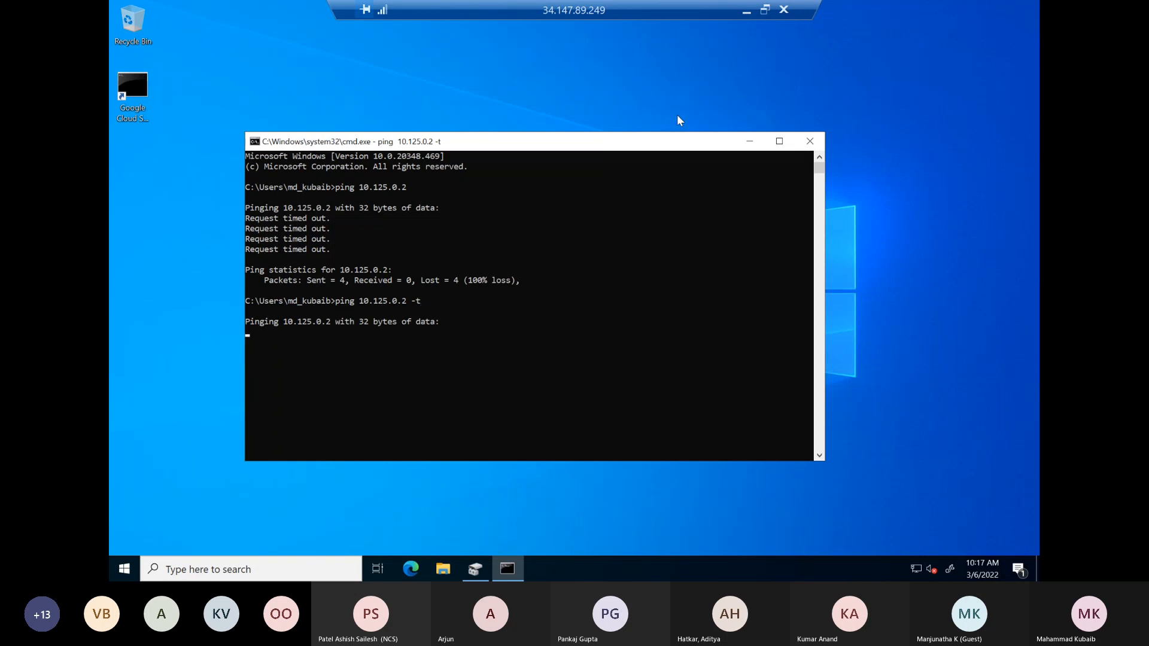
- Return to the VPN connection form, name the gateway vpn-1-net-mumbai and assign it to the vpc-europe network
click(746, 11)
click(369, 220)
text(-net-mumbai)
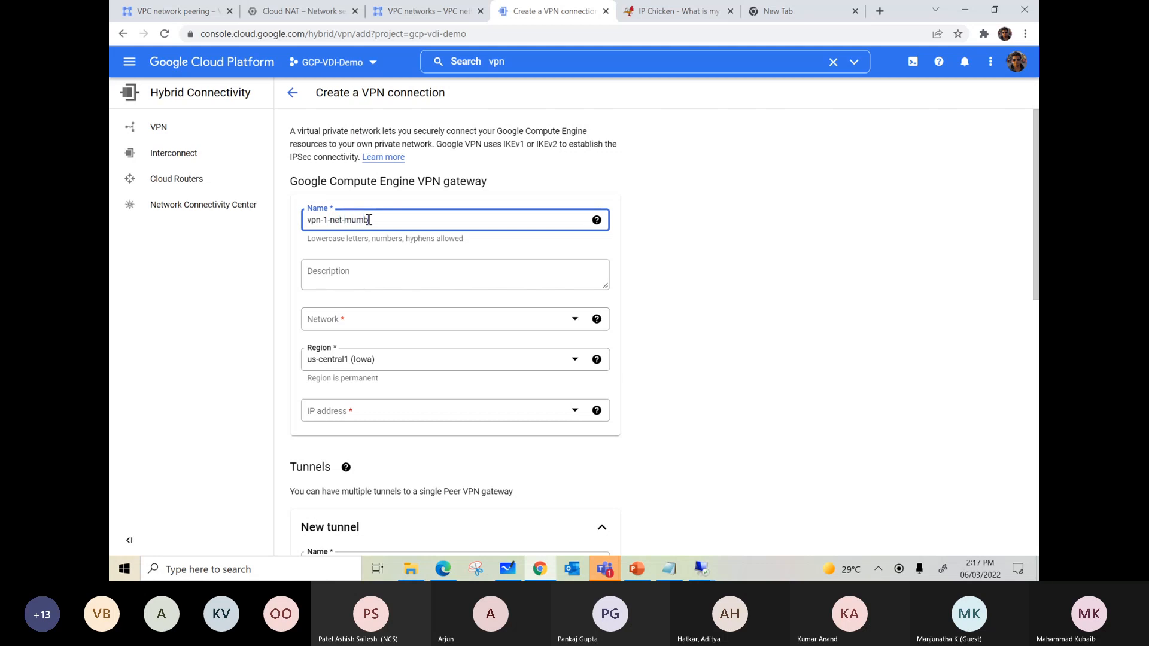
click(353, 320)
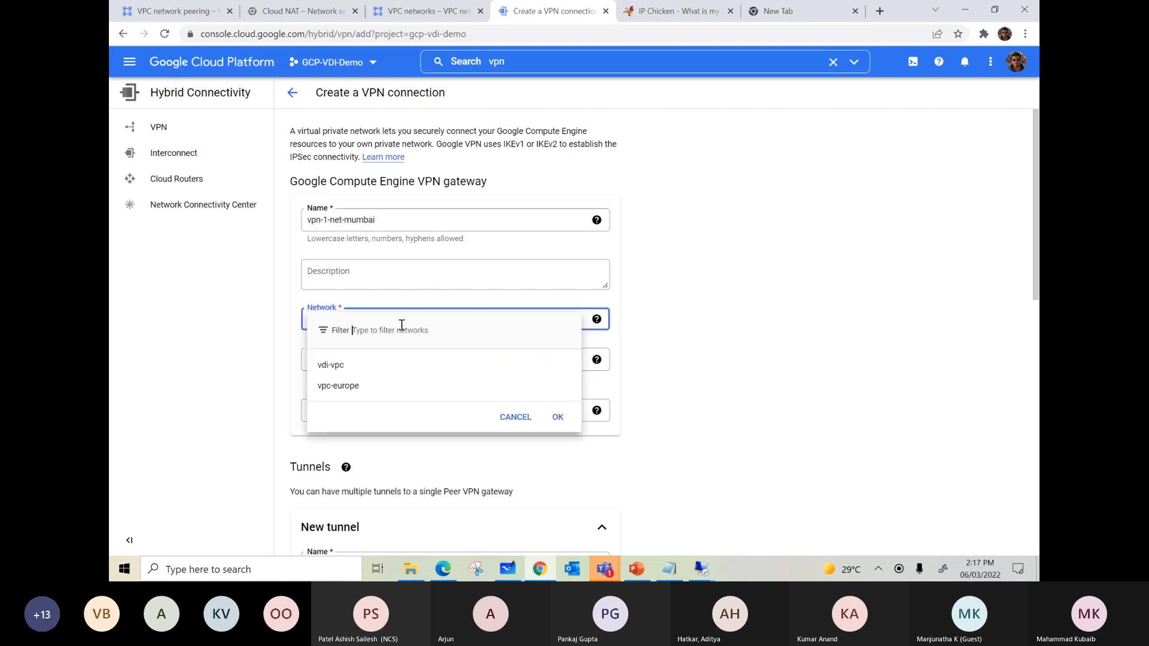
click(338, 385)
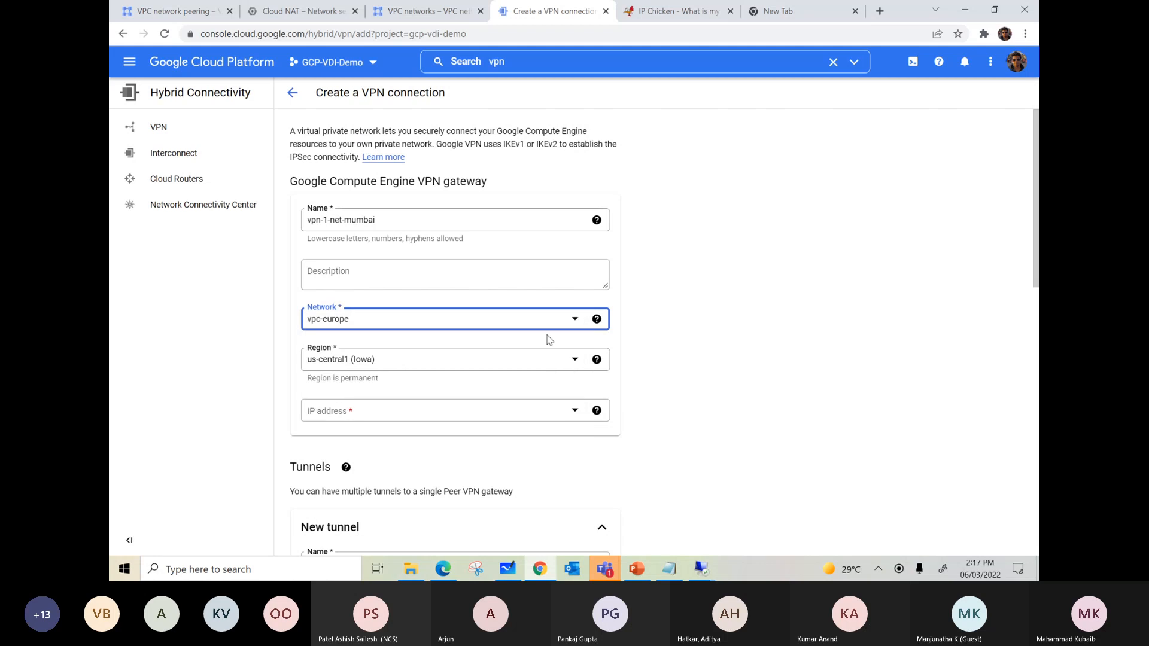
- Set the gateway's region to europe-west4 (Netherlands) and its IP address to the reserved pip-net
scroll(547, 362, down, 1)
click(413, 299)
scroll(440, 353, down, 3)
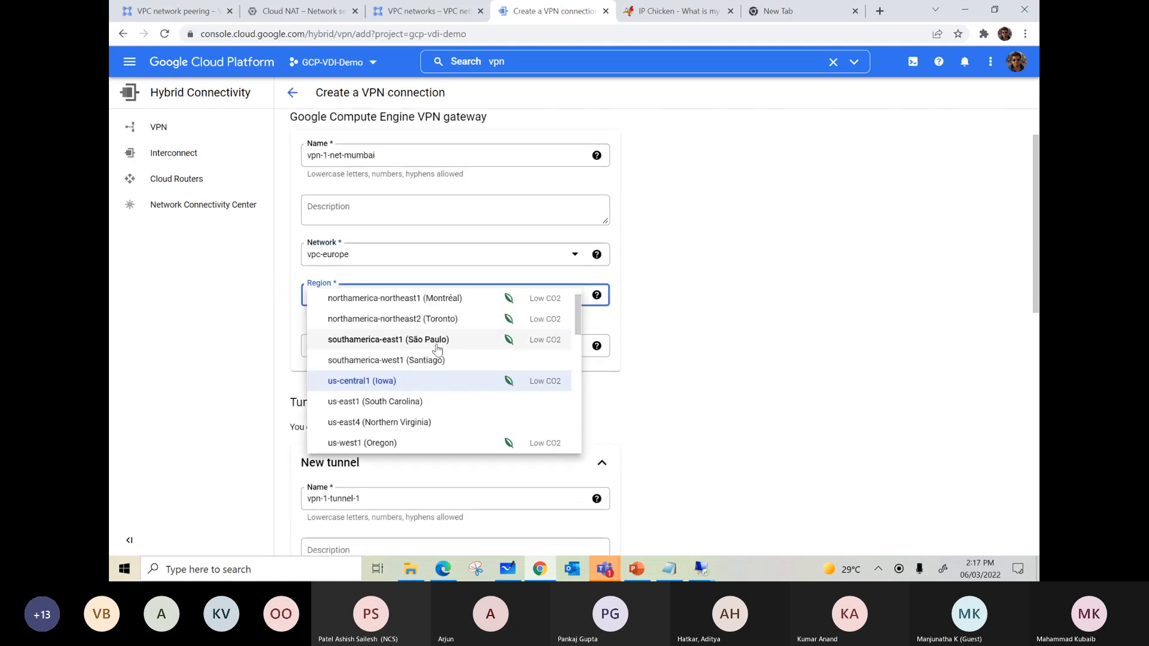
scroll(444, 361, down, 2)
click(446, 417)
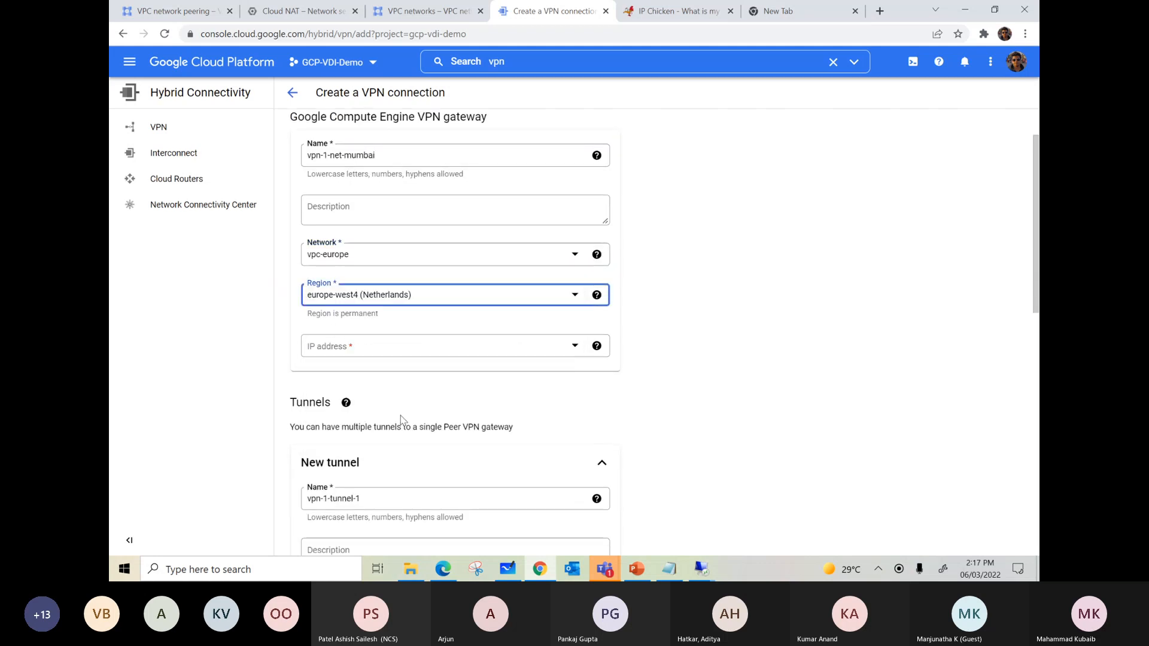
click(375, 350)
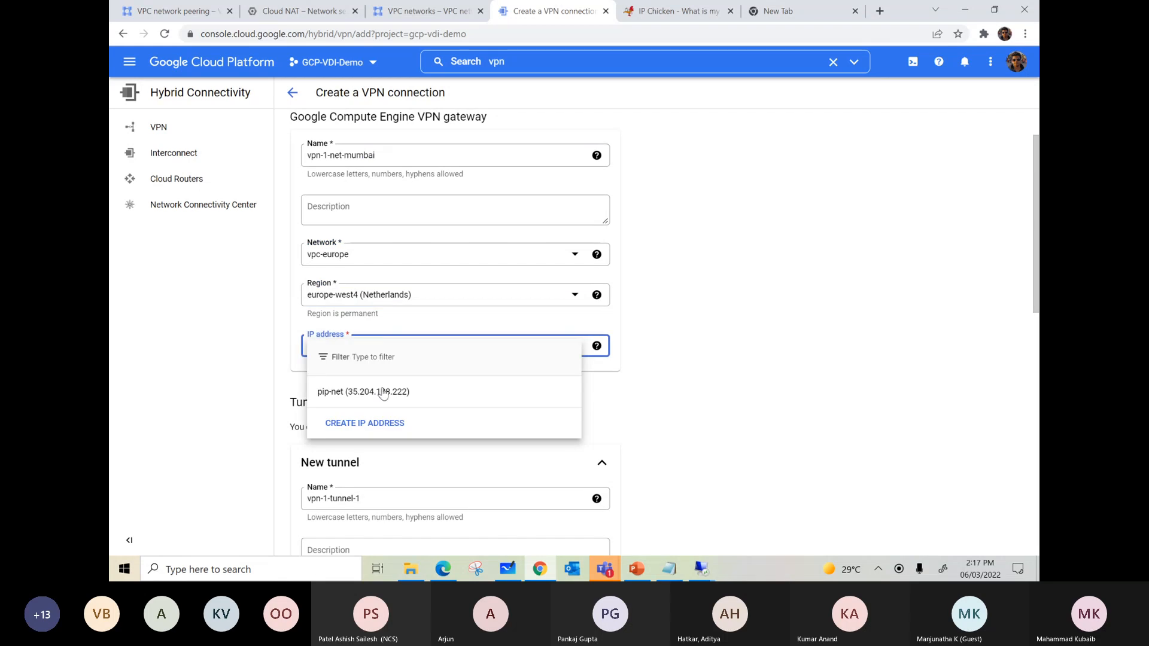
click(341, 394)
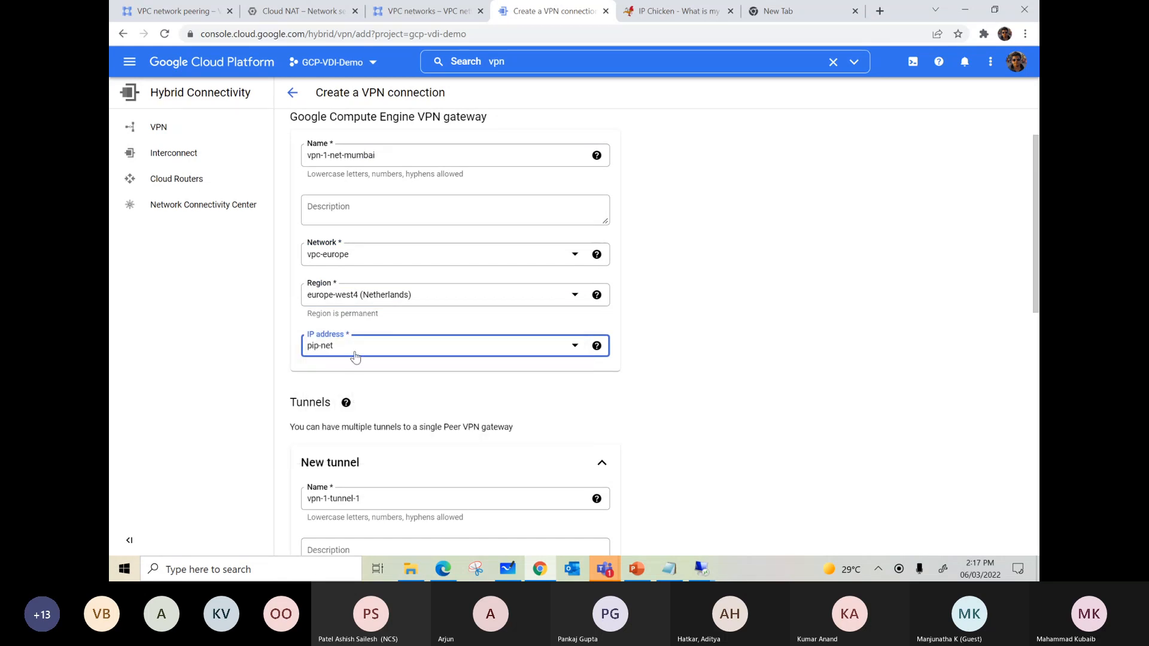
- Name the new tunnel vpn-1-tunnel-mumbai
scroll(359, 358, down, 2)
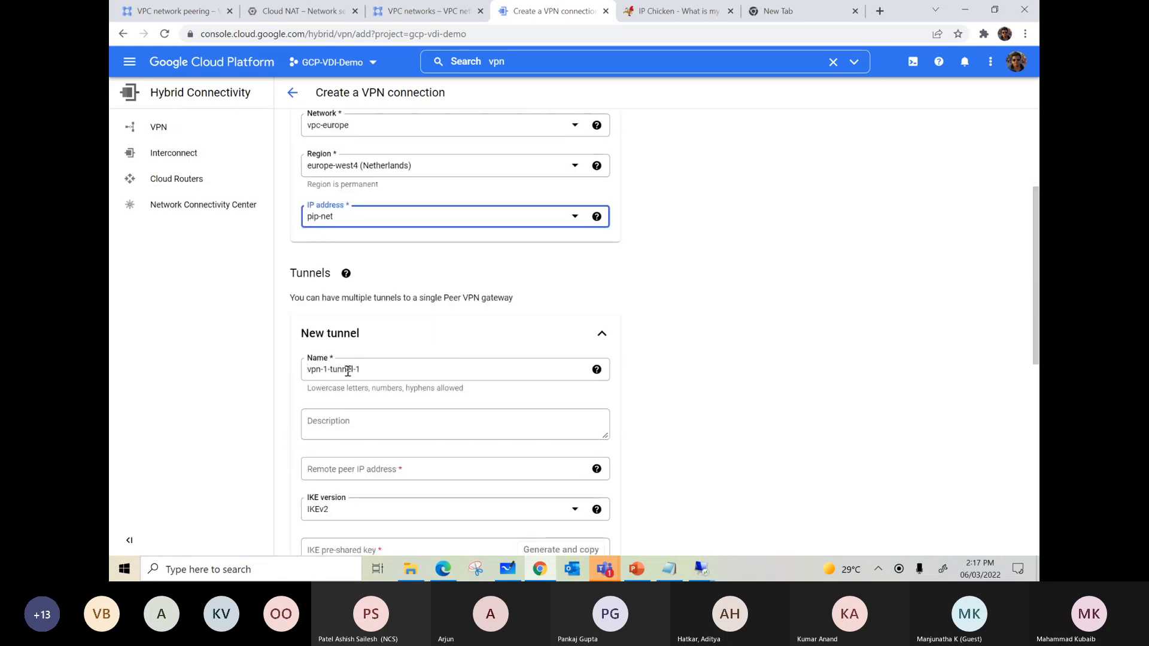
click(376, 372)
text(mumbai)
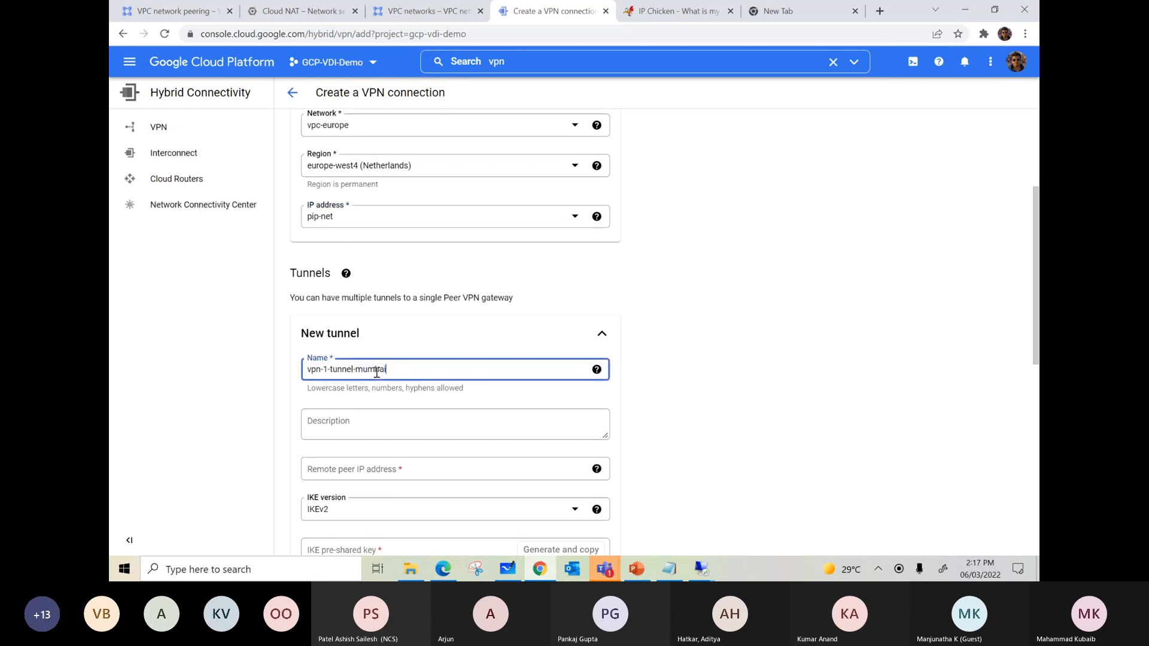
- Find the VPC network product in a separate browser tab and open the project's list of external IP addresses
scroll(376, 372, down, 3)
click(362, 275)
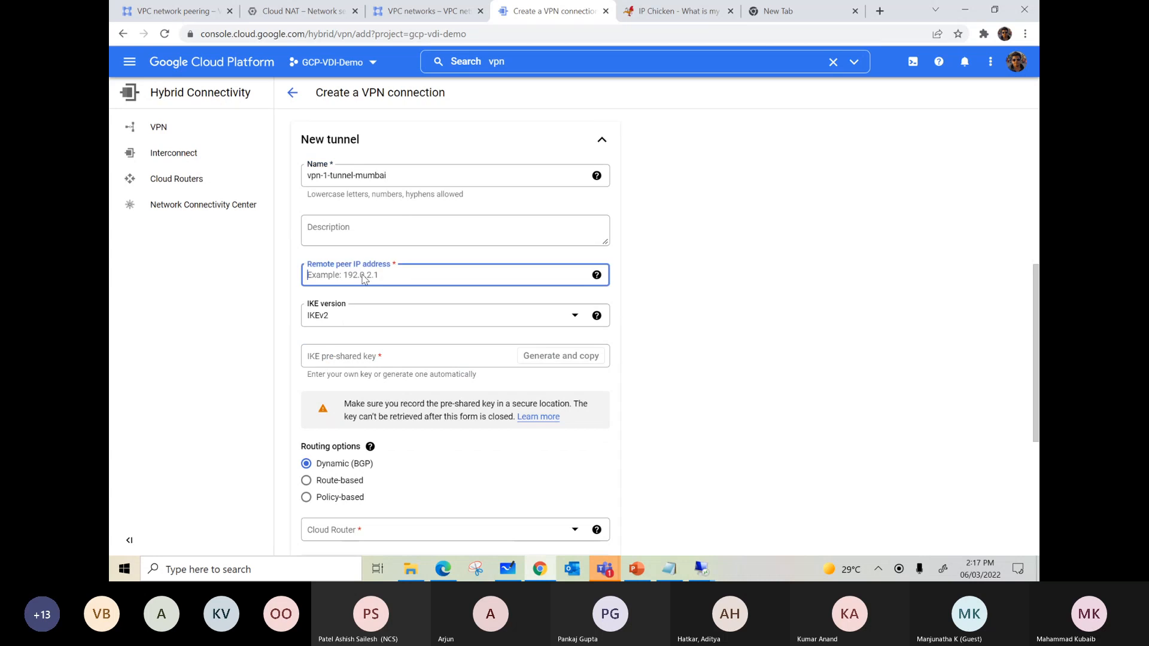
click(288, 13)
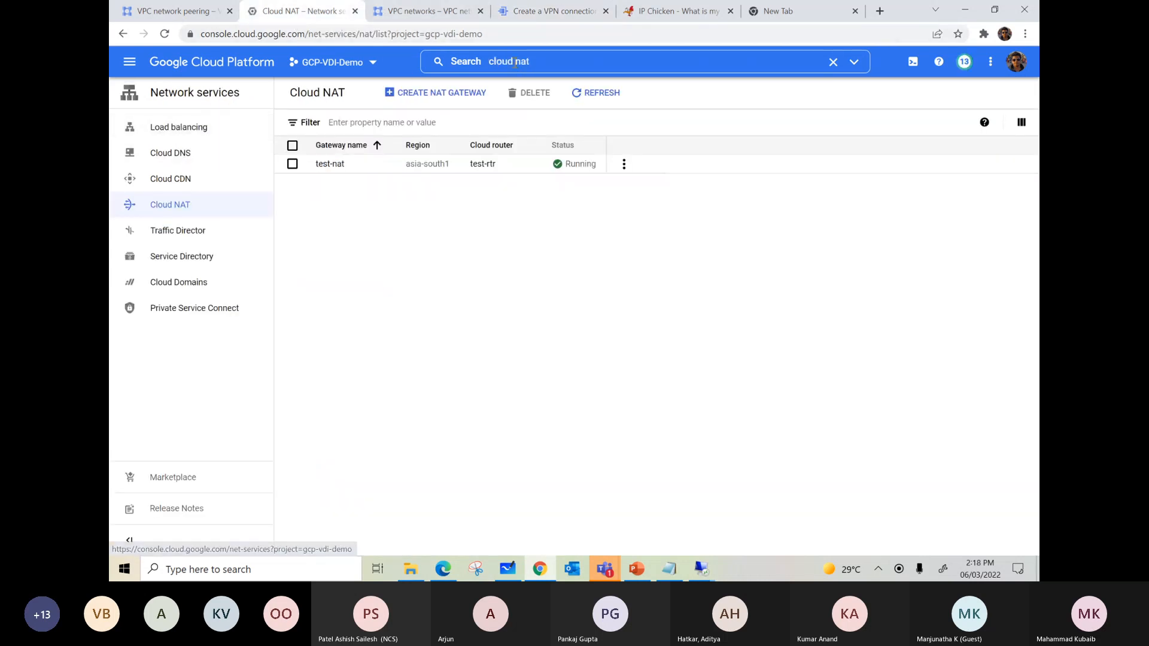
click(454, 62)
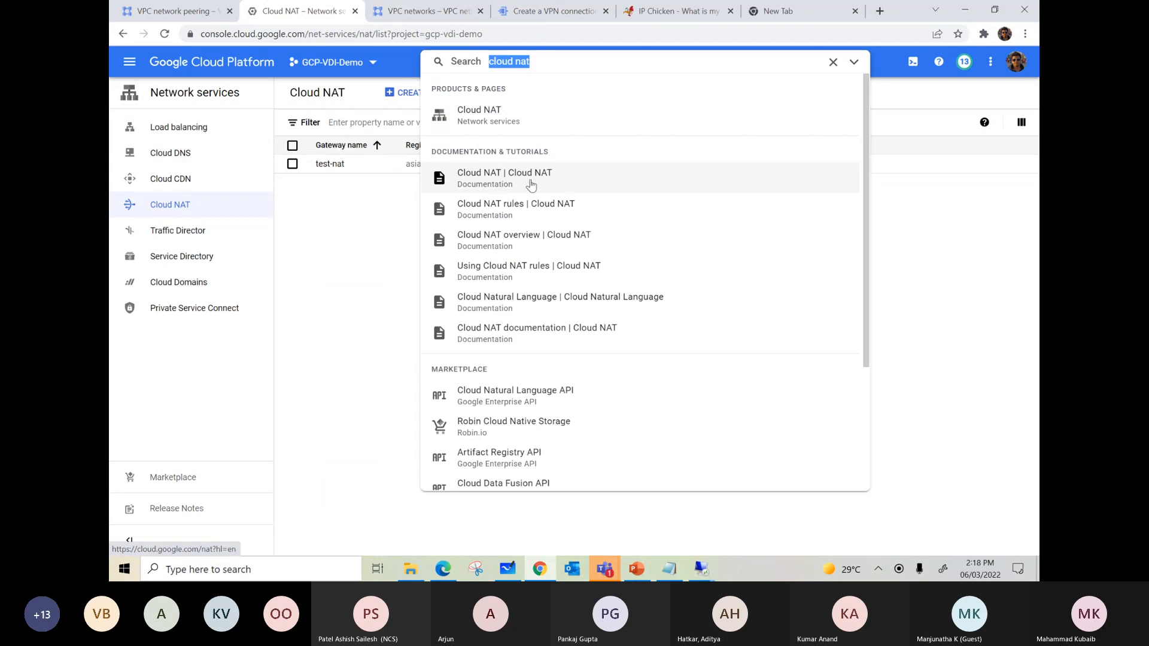
text(vpc)
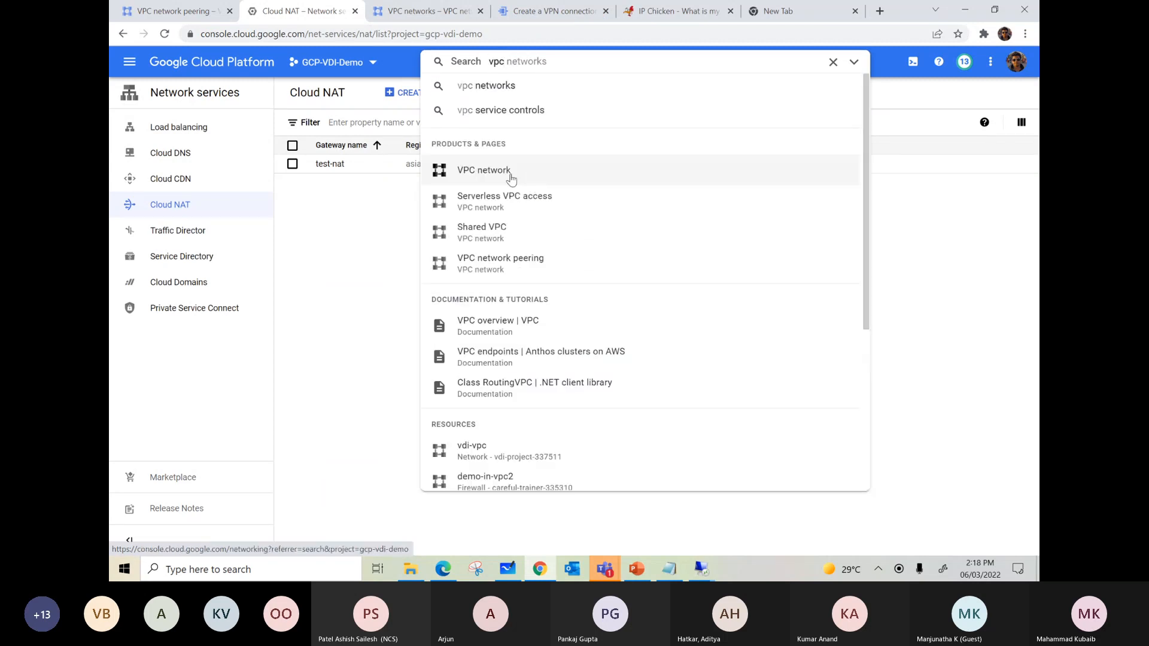
click(510, 173)
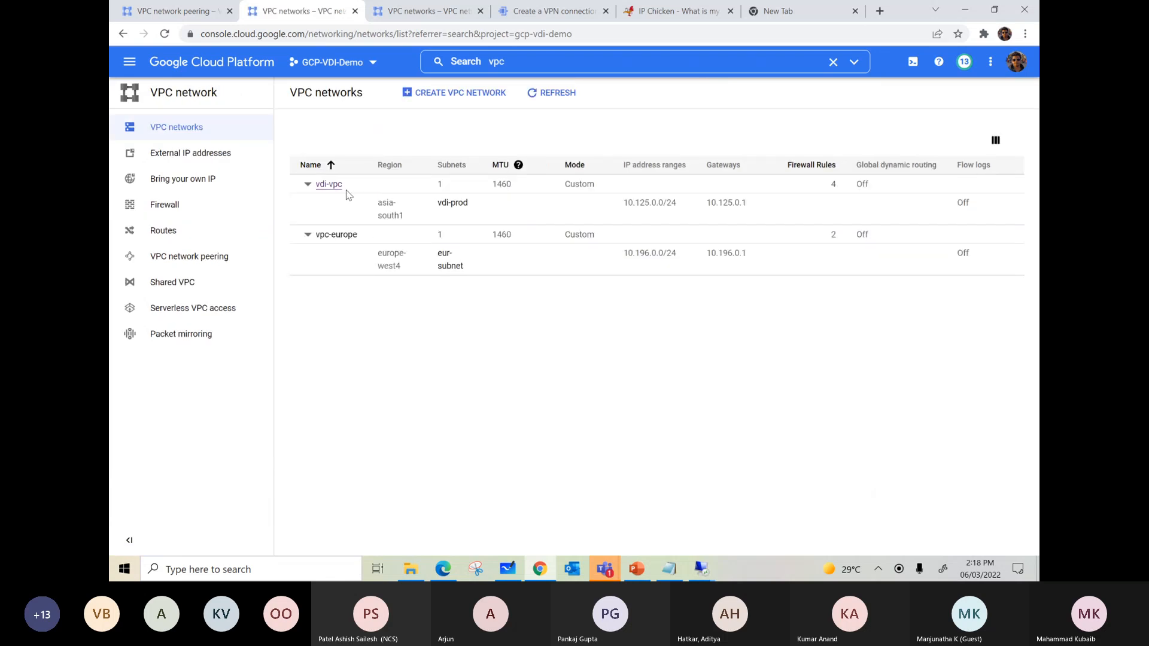
click(181, 161)
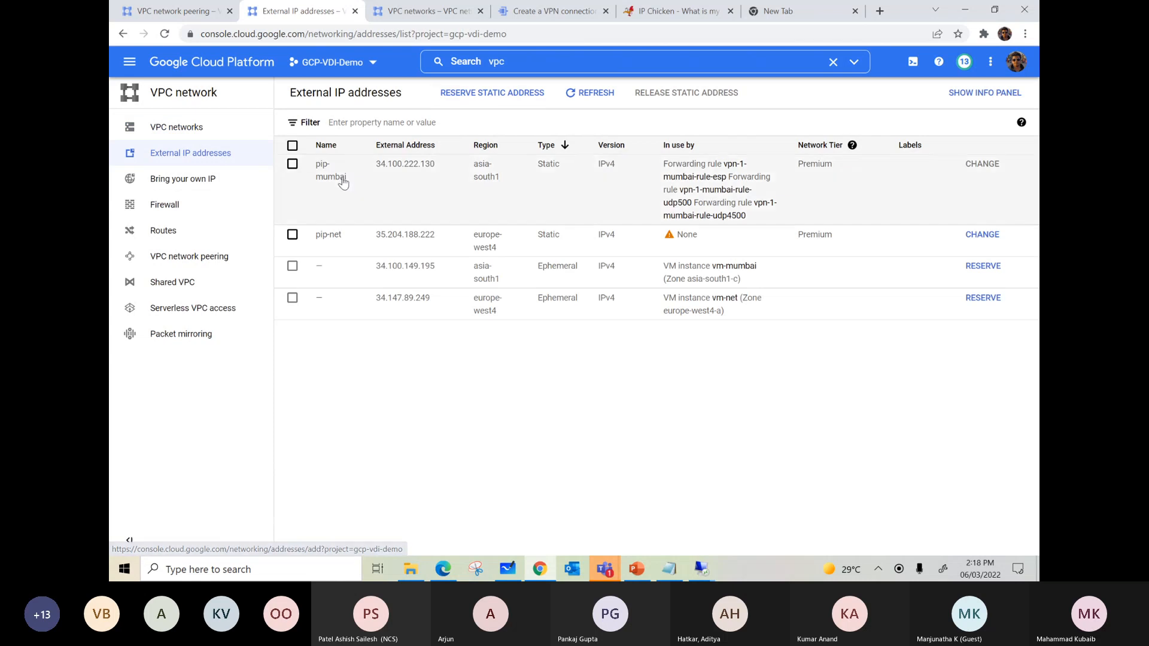
- Copy the external address of pip-mumbai and enter it as the tunnel's remote peer IP address, 34.100.222.130
mouse_move(426, 166)
mouse_down()
mouse_move(376, 165)
mouse_move(435, 166)
mouse_up()
right_click(419, 165)
click(437, 172)
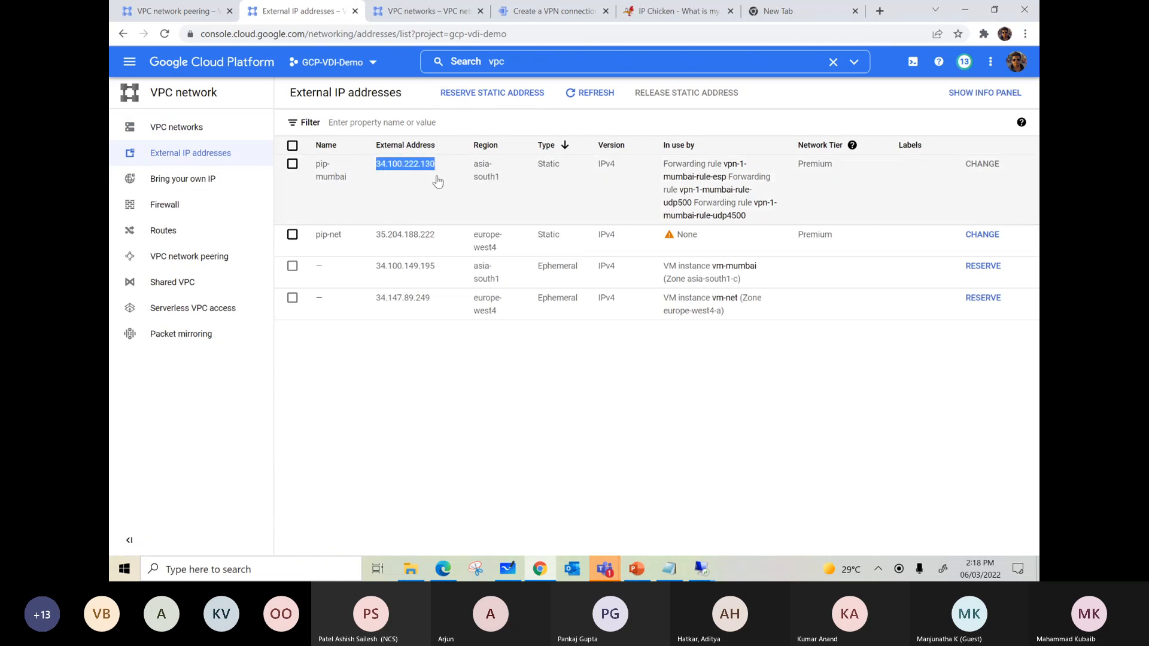
click(439, 18)
click(534, 15)
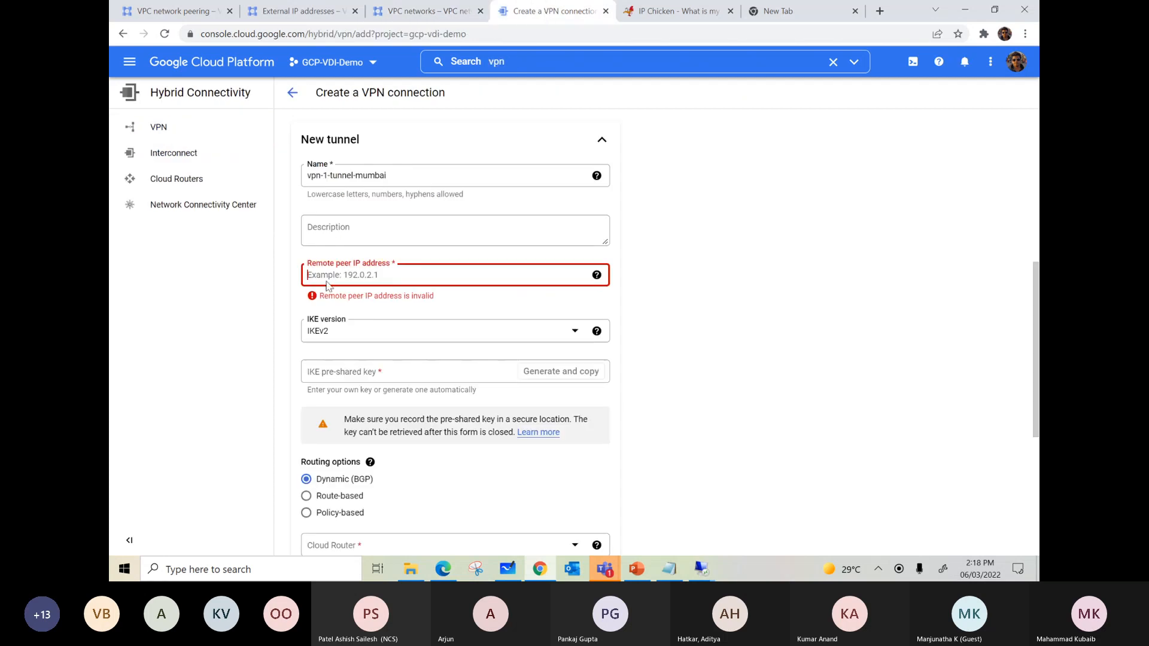
key(ctrl+v)
click(734, 261)
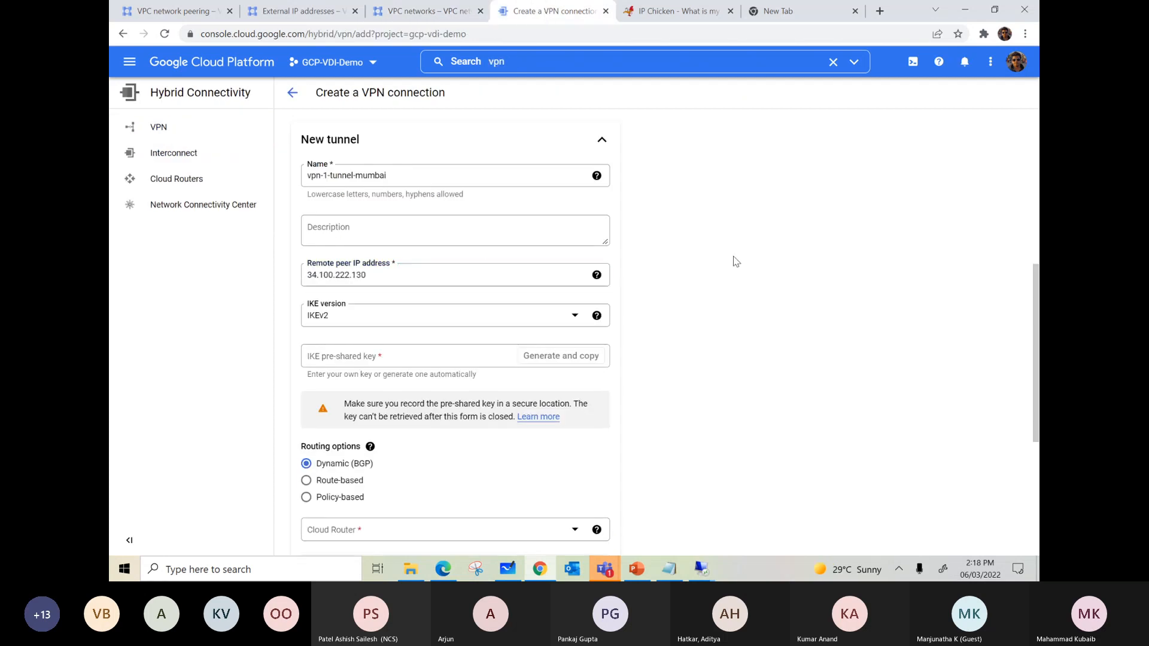
- Copy the saved pre-shared key from the Notepad note and paste it into the tunnel's IKE pre-shared key field
scroll(734, 261, down, 2)
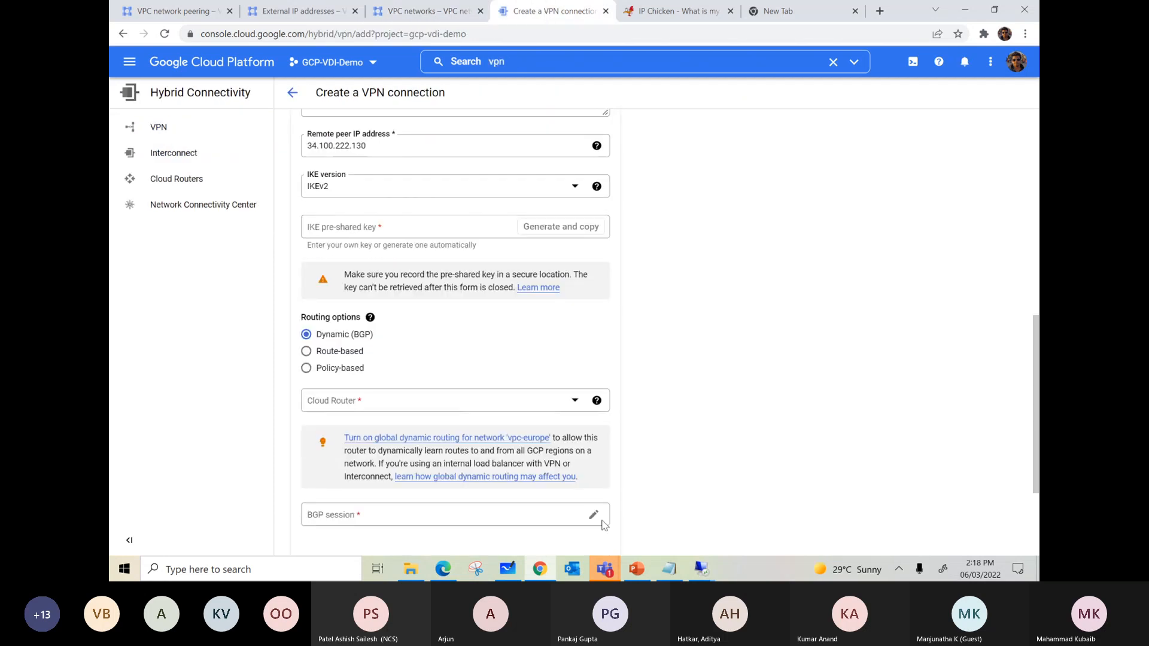
click(668, 572)
drag(369, 247, 184, 254)
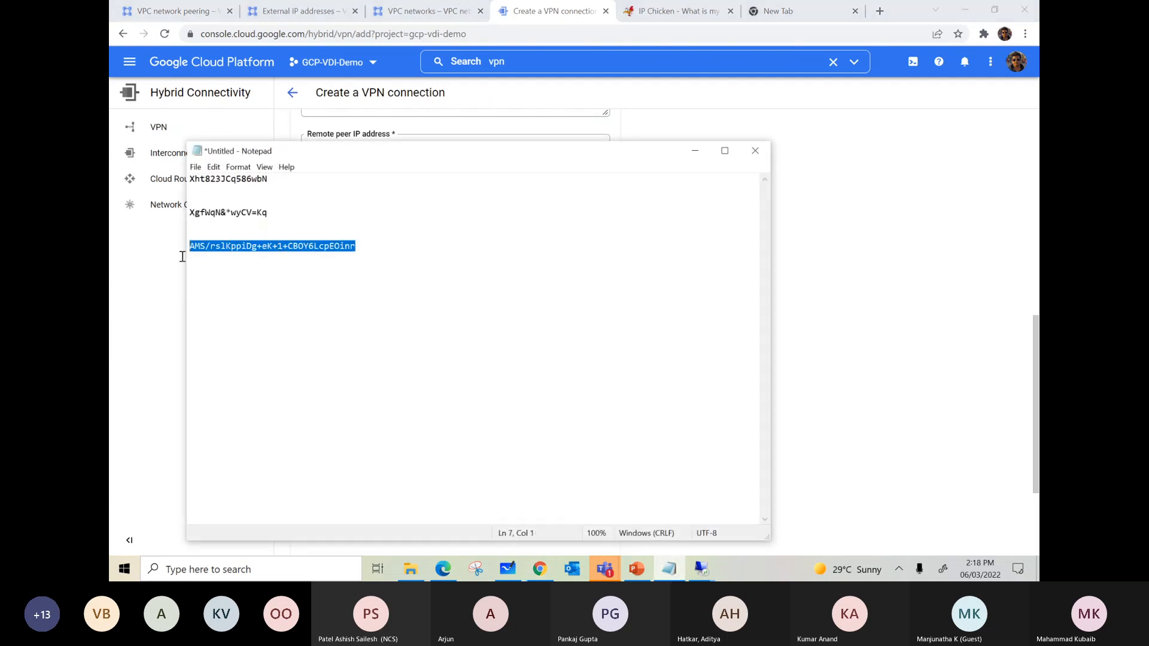
right_click(217, 248)
click(231, 284)
click(696, 151)
click(324, 228)
key(ctrl+v)
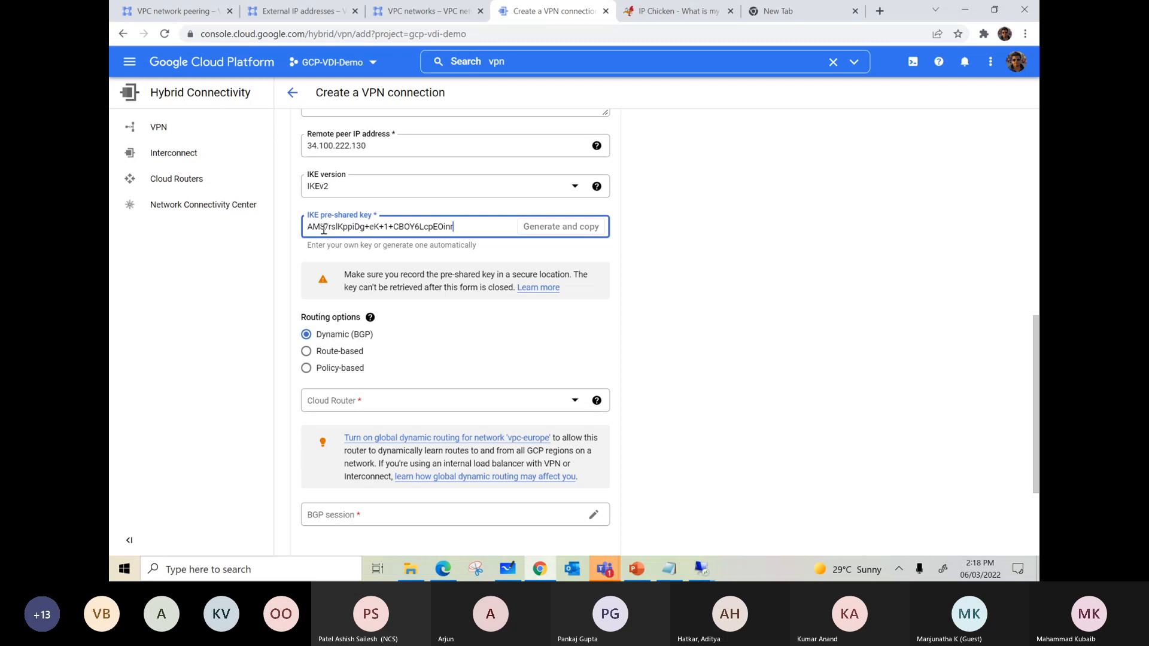
- Choose route-based routing for the tunnel and copy the vdi-prod subnet's range 10.125.0.0/24 from the VPC networks list
click(306, 351)
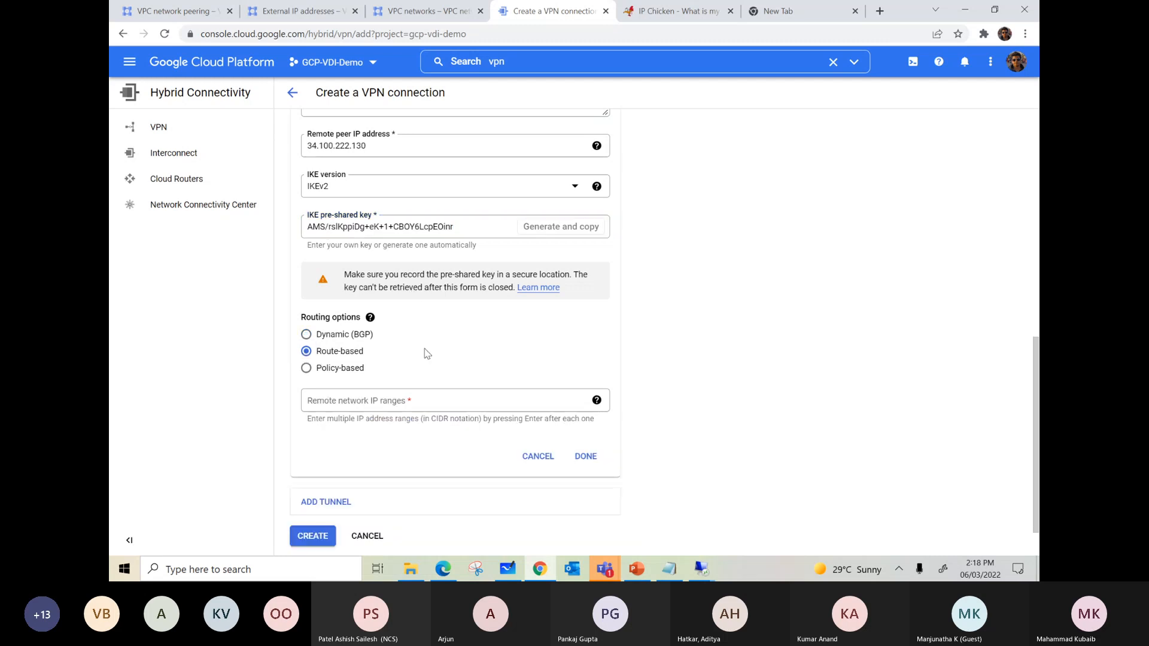
click(367, 395)
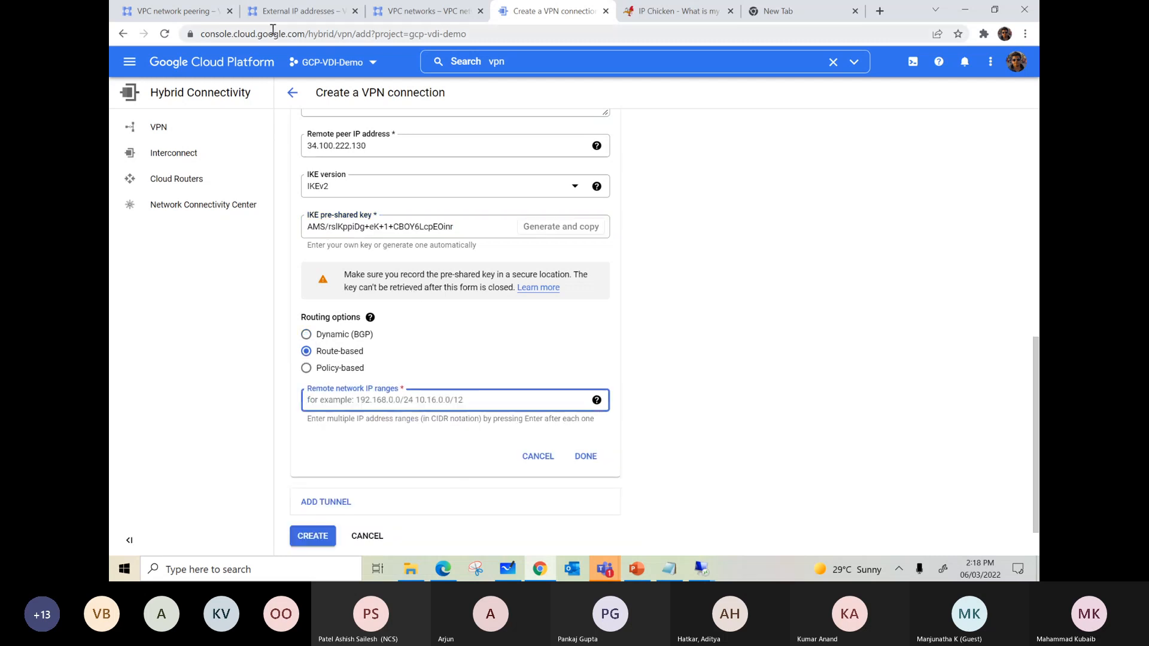
click(302, 11)
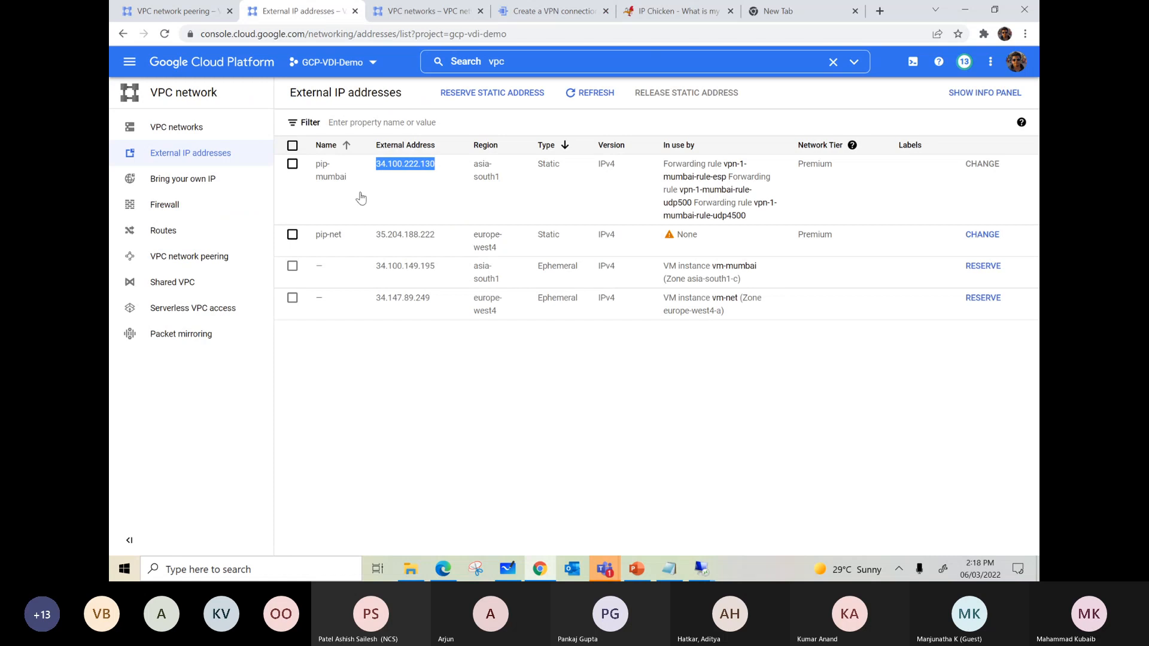
click(428, 10)
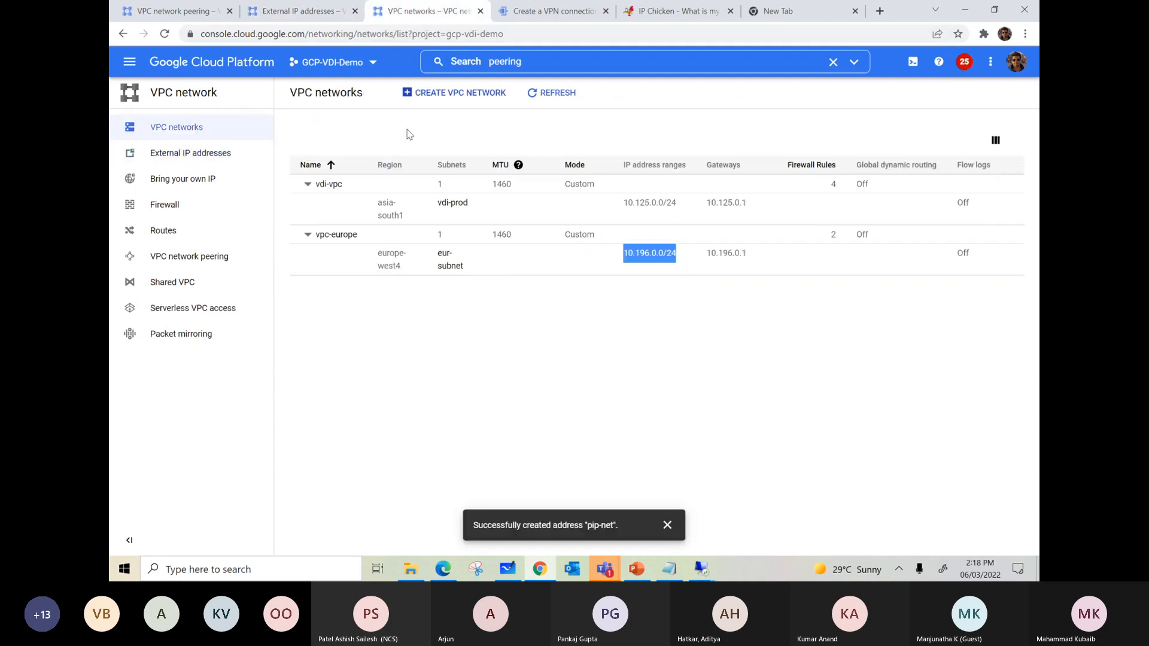
click(680, 207)
drag(680, 207, 623, 206)
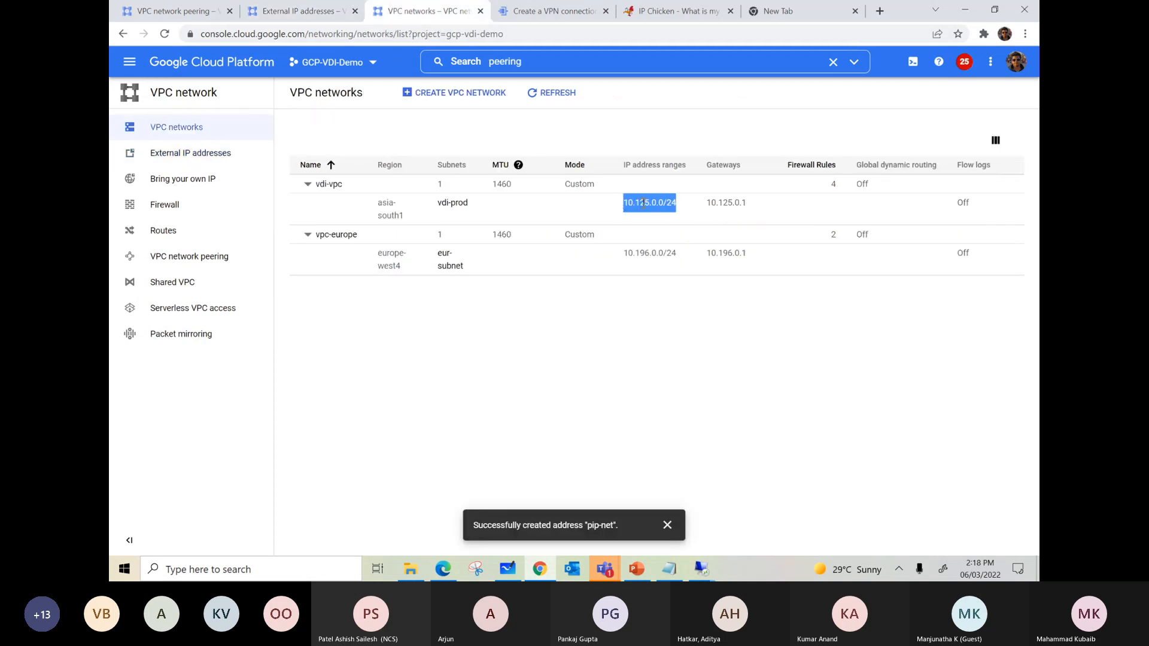
right_click(637, 205)
click(646, 216)
click(539, 10)
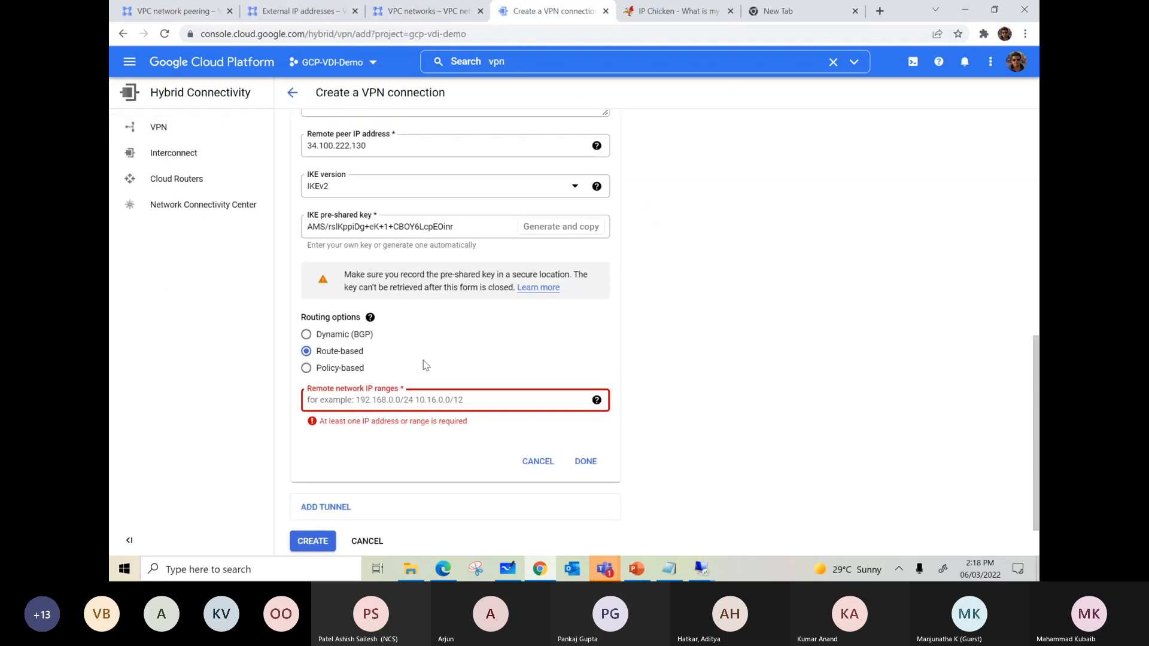
- Enter 10.125.0.0/24 as the remote network IP range, finish the tunnel and create the VPN connection
click(359, 403)
key(ctrl+v)
click(583, 460)
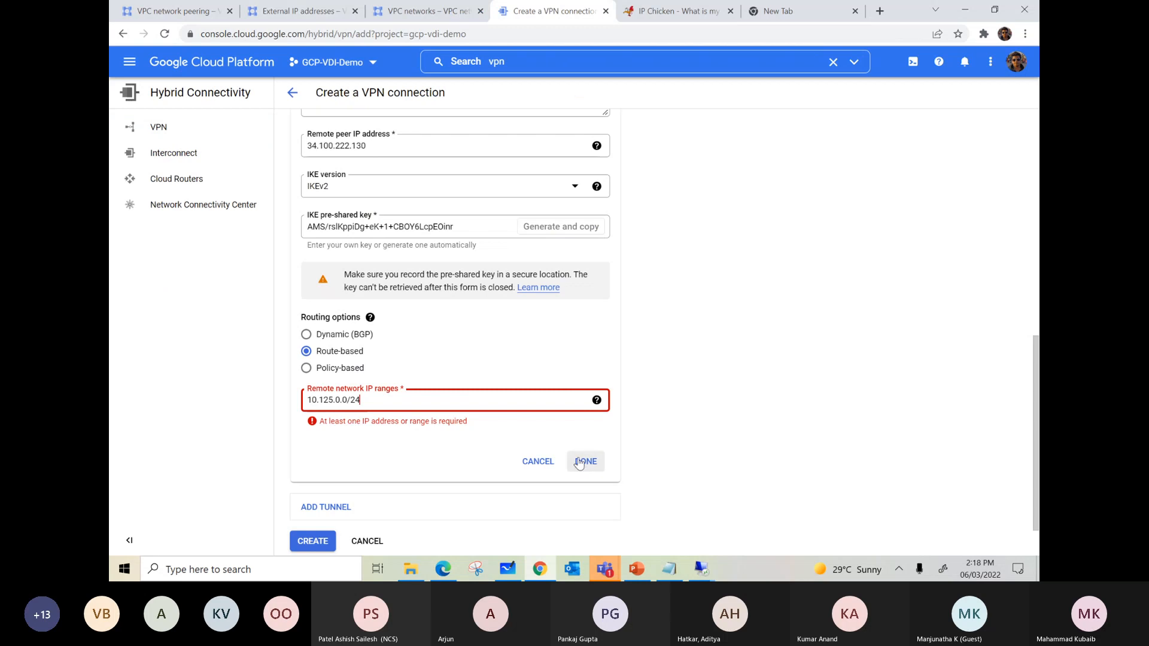
click(311, 484)
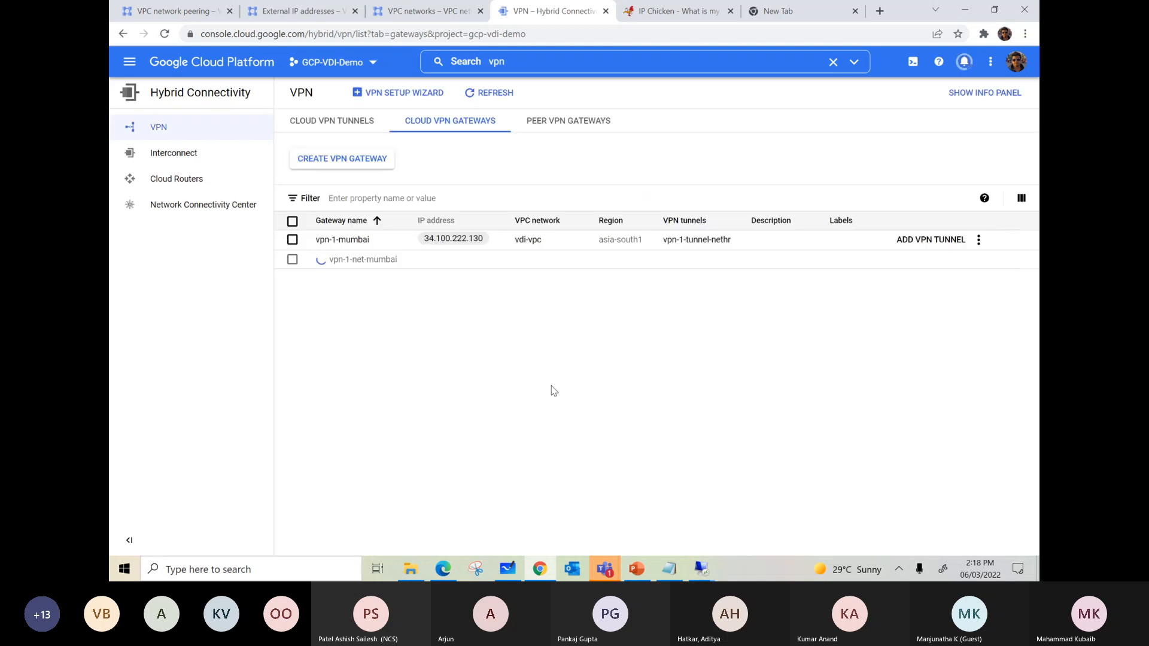
- Check the creation progress of vpn-1-net-mumbai and the tunnel status in the VPN tunnel and gateway lists and the notifications
click(356, 125)
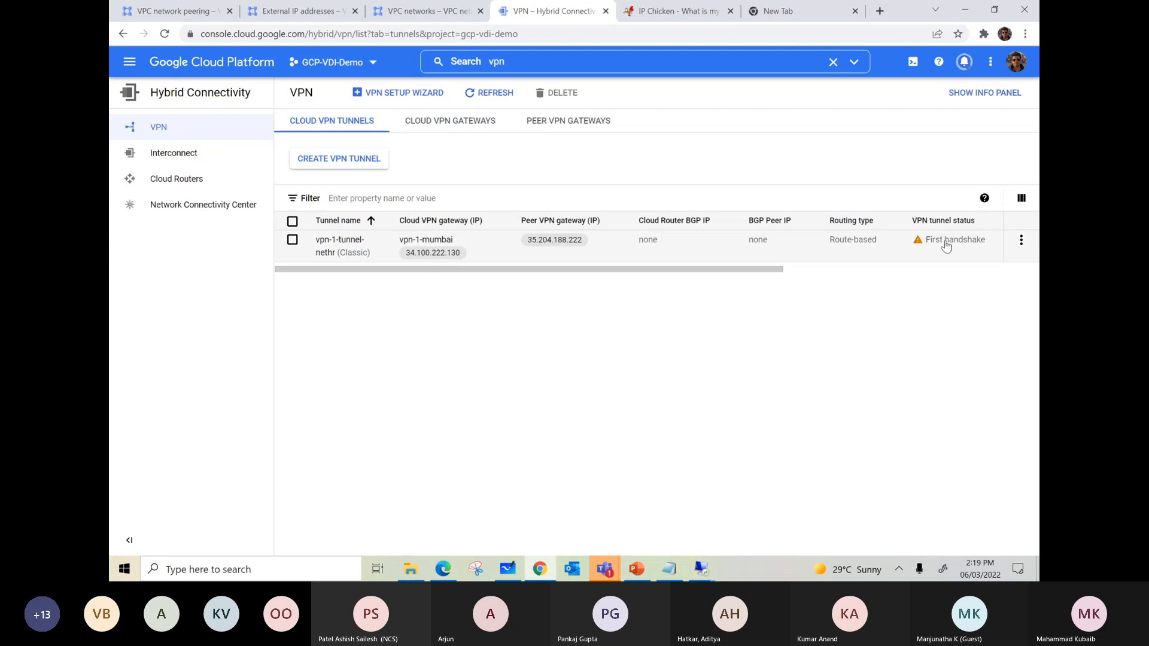
click(469, 121)
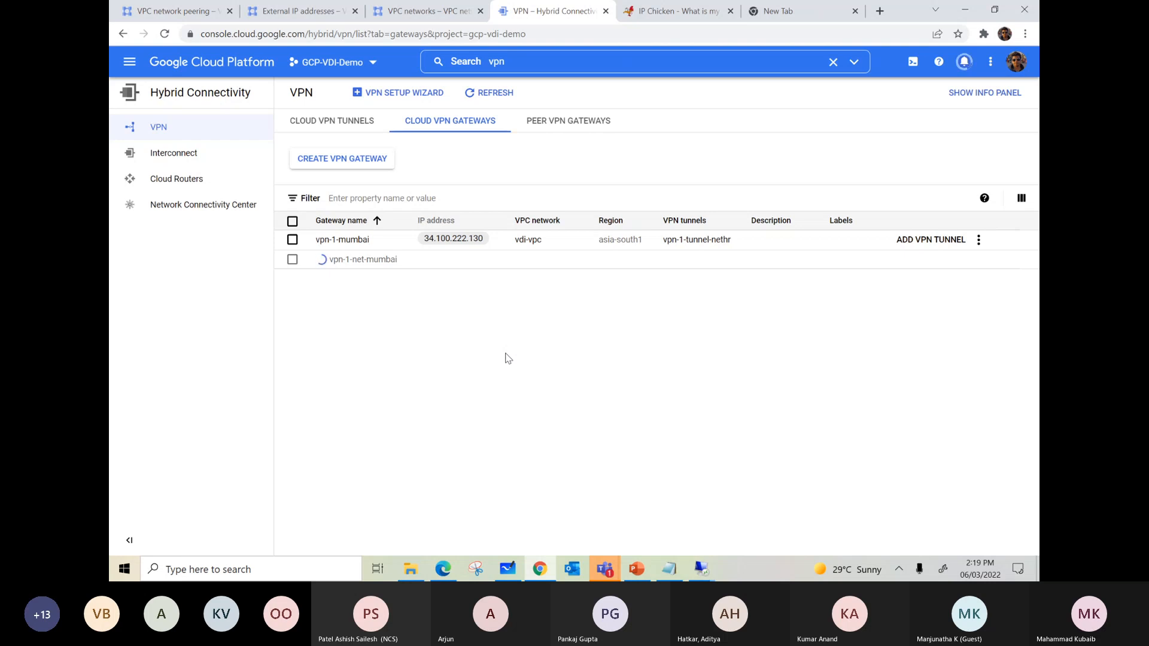
click(352, 130)
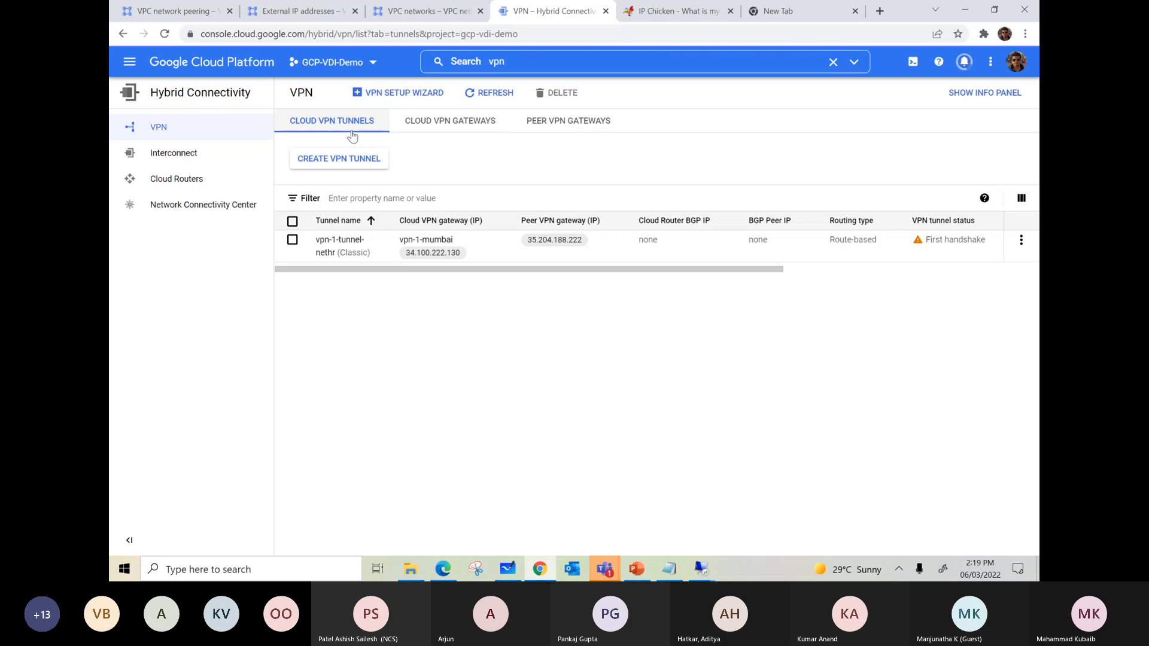
click(465, 129)
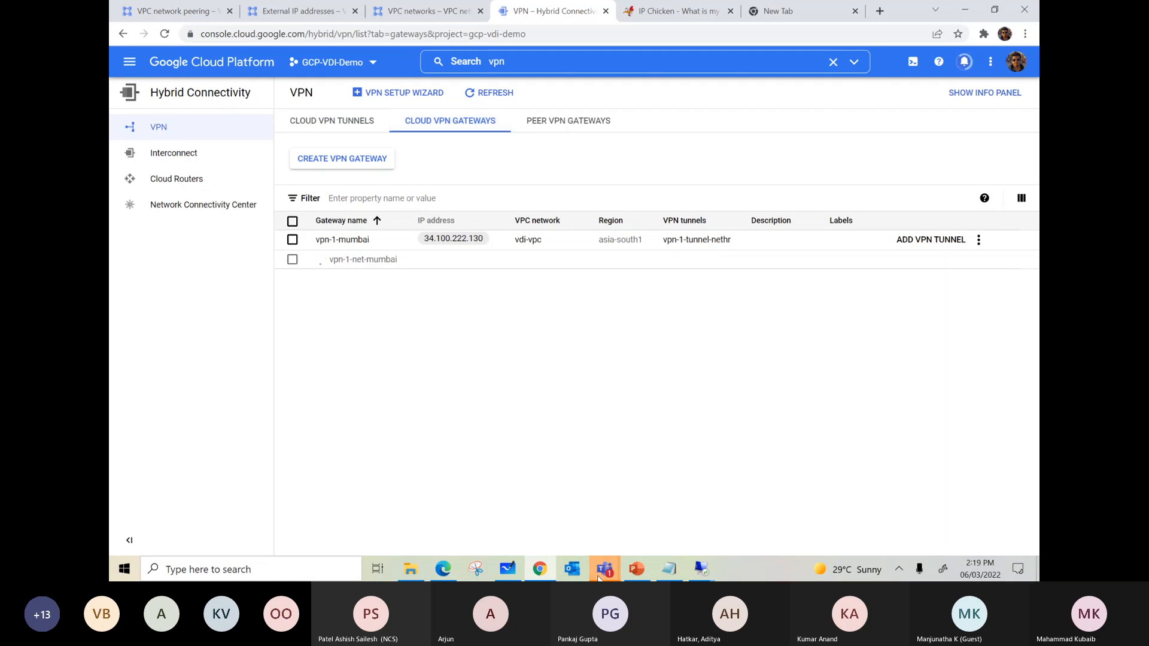
mouse_move(598, 577)
mouse_move(502, 496)
click(333, 121)
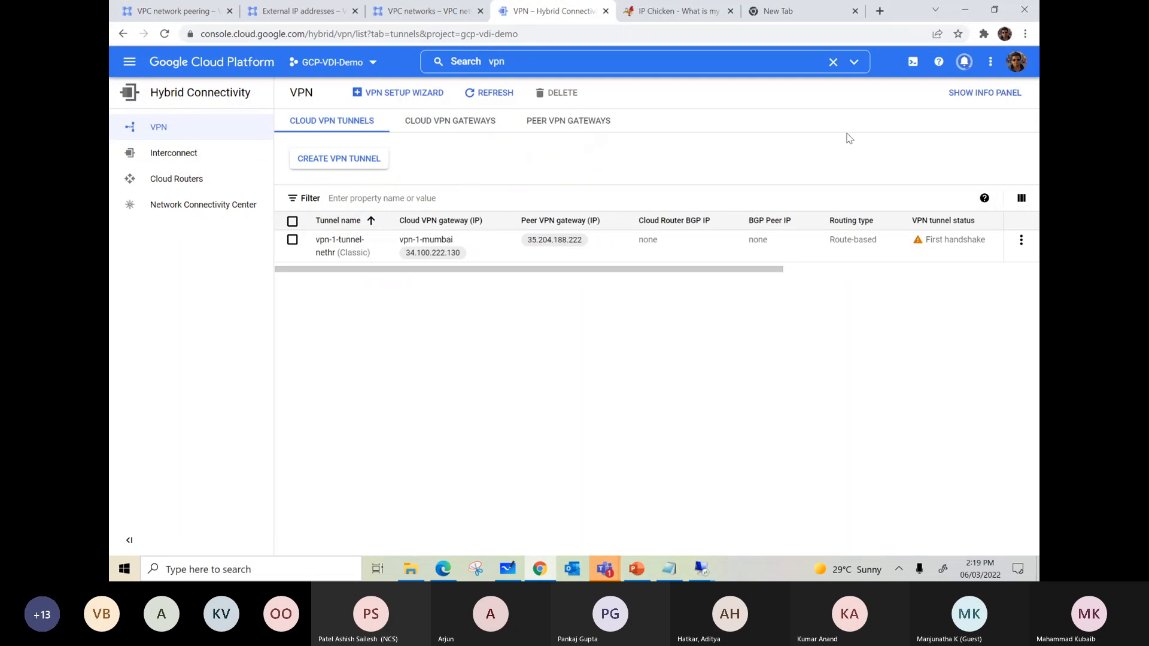
click(964, 64)
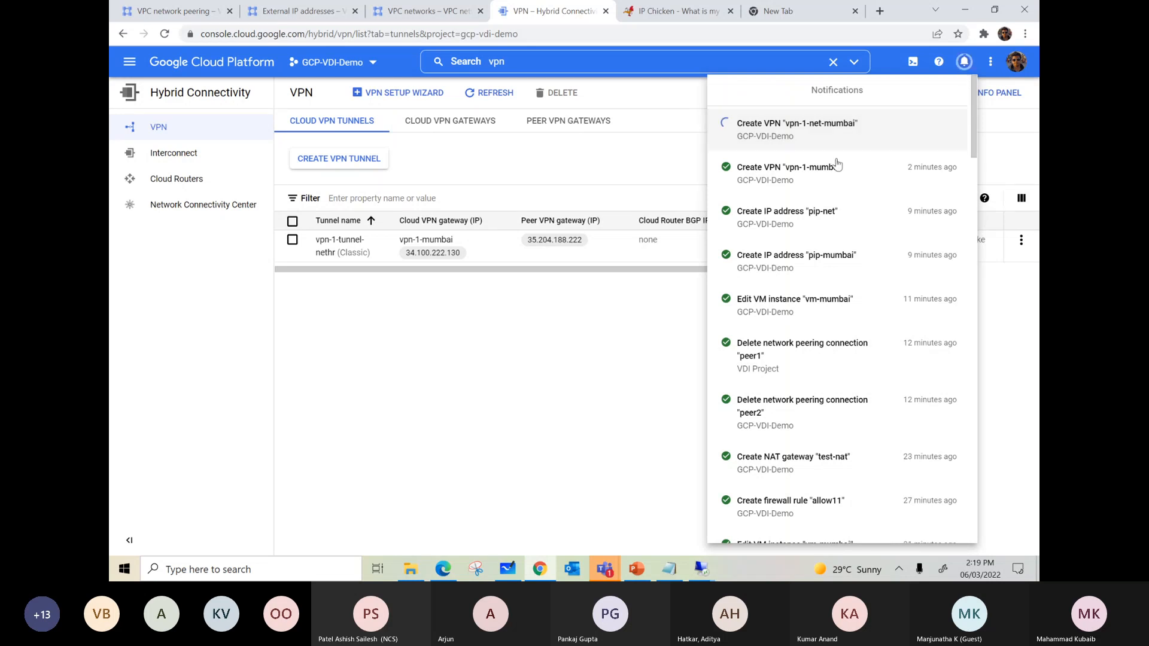
- Recheck the creation of vpn-1-net-mumbai in the notifications and in the Cloud VPN gateways list
click(577, 347)
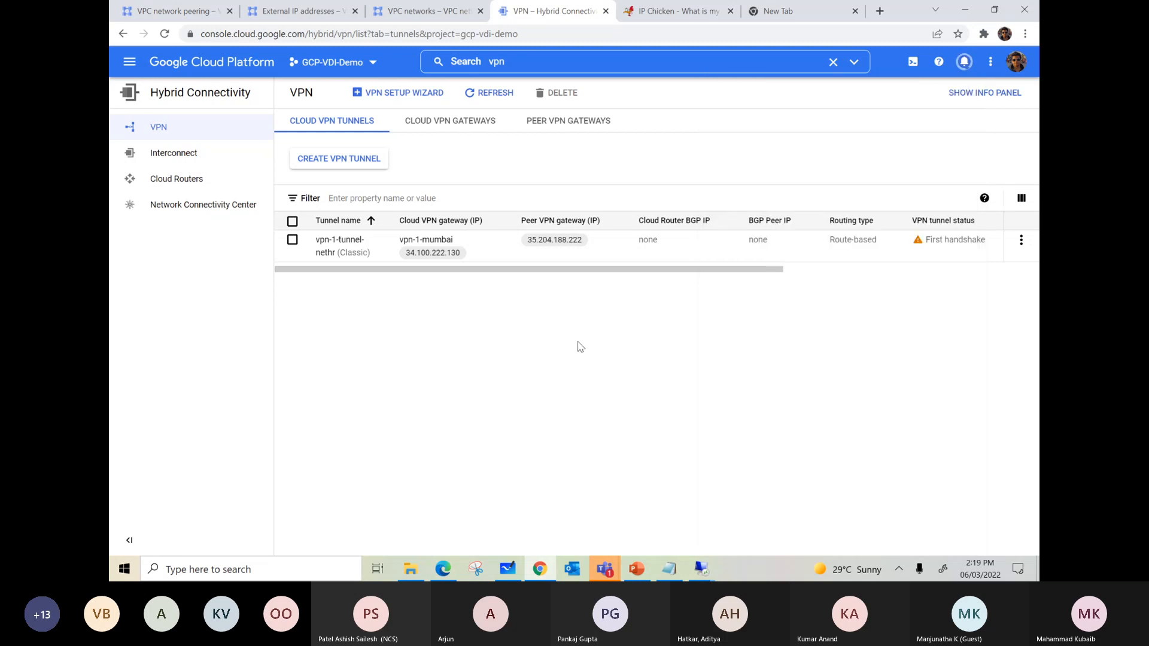
click(963, 61)
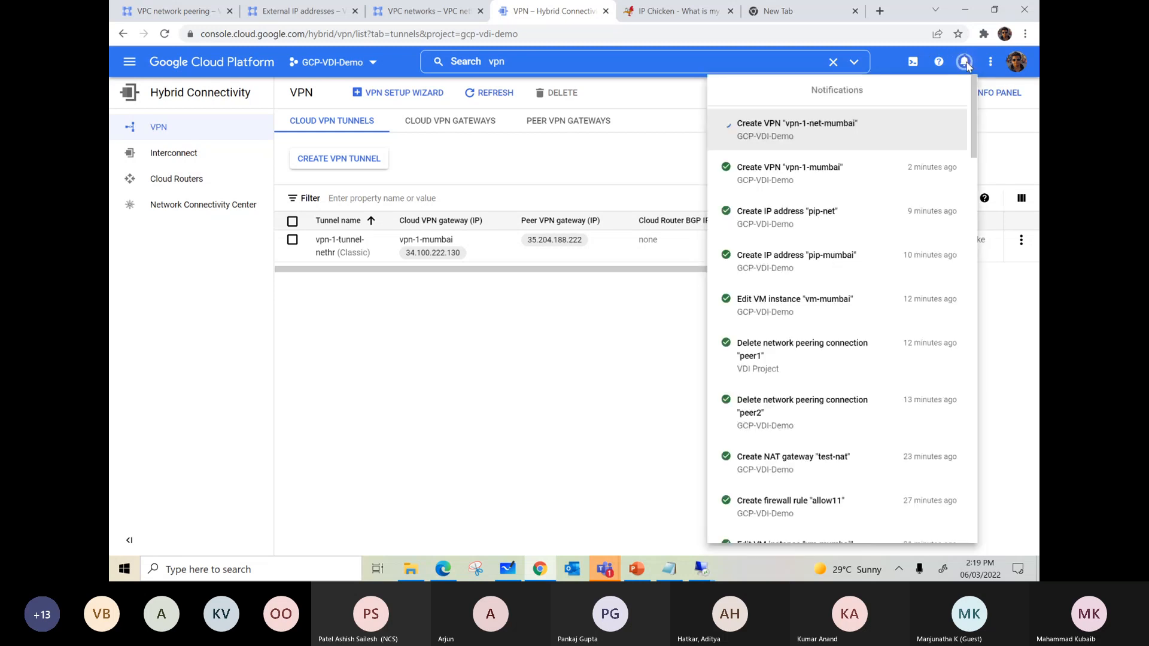
click(450, 121)
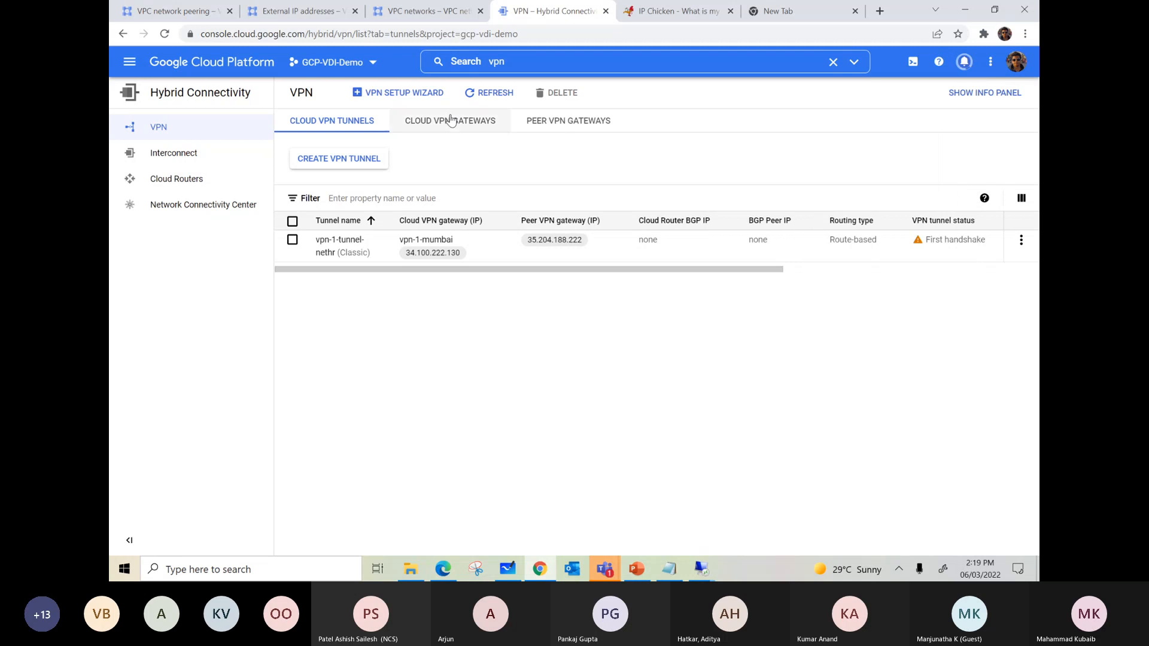
click(451, 120)
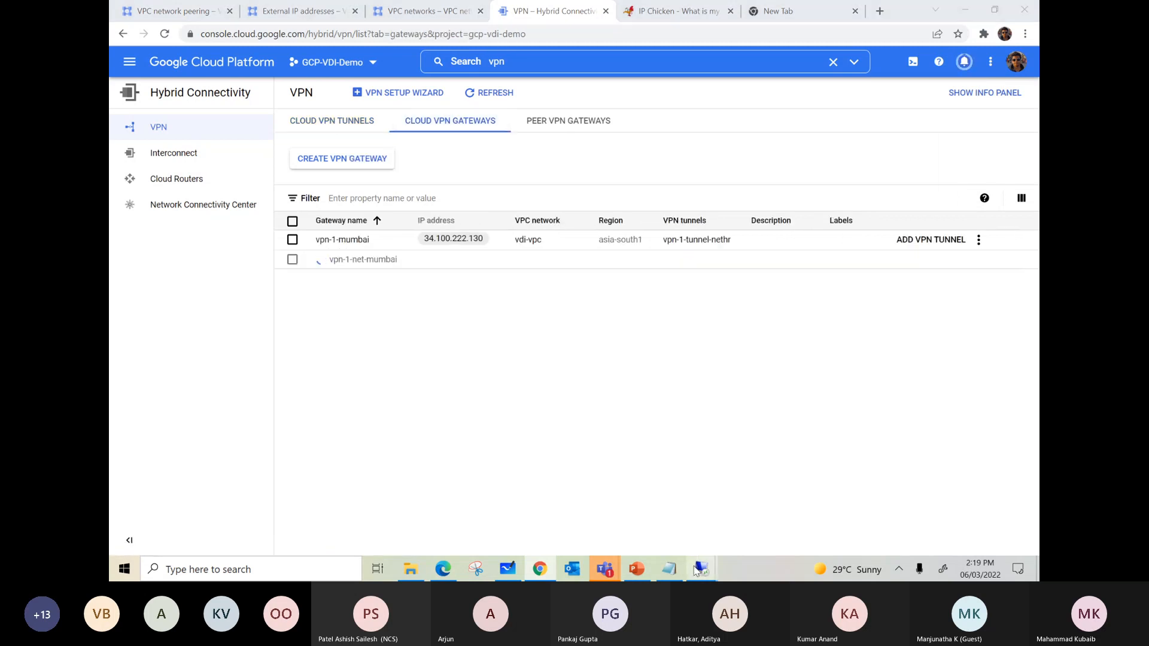
- Check the continuous ping to 10.196.0.2 on vm-mumbai and the one to 10.125.0.2 on vm-net in their remote desktop sessions
mouse_move(701, 566)
click(633, 515)
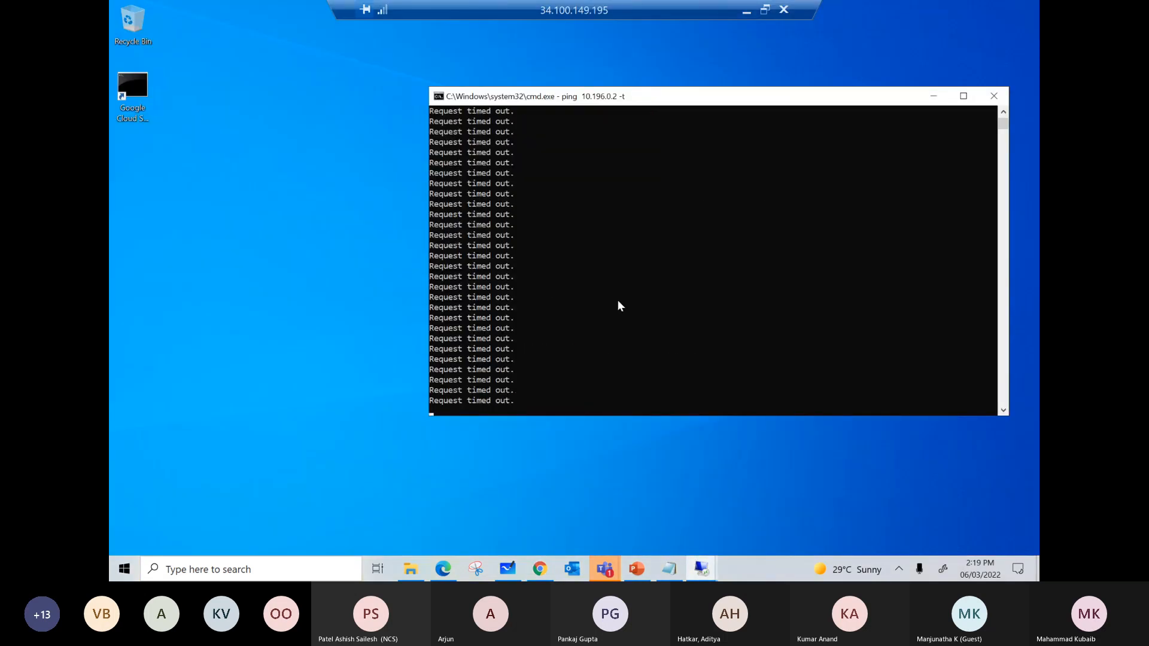
click(746, 10)
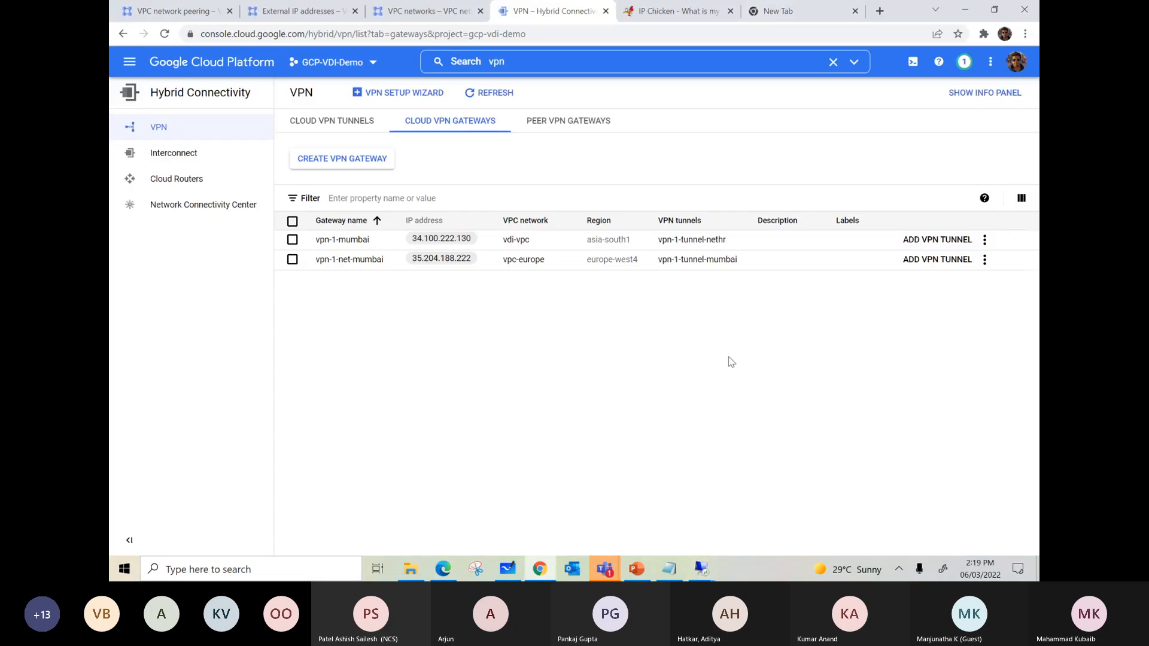
mouse_move(701, 566)
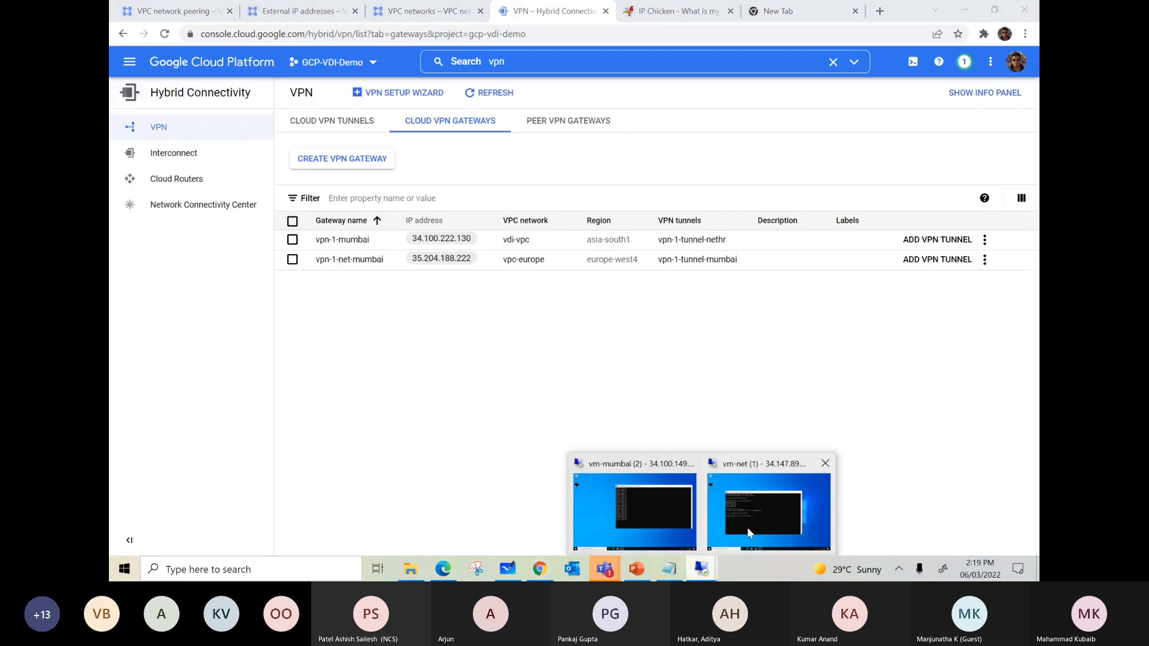
click(731, 512)
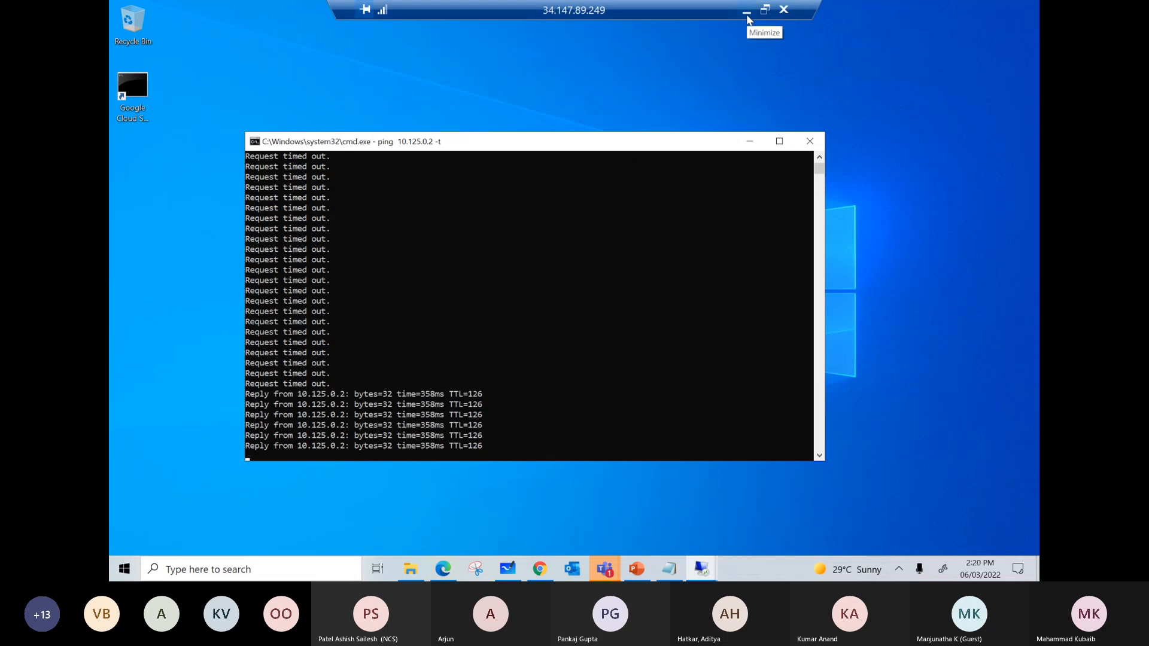
click(746, 13)
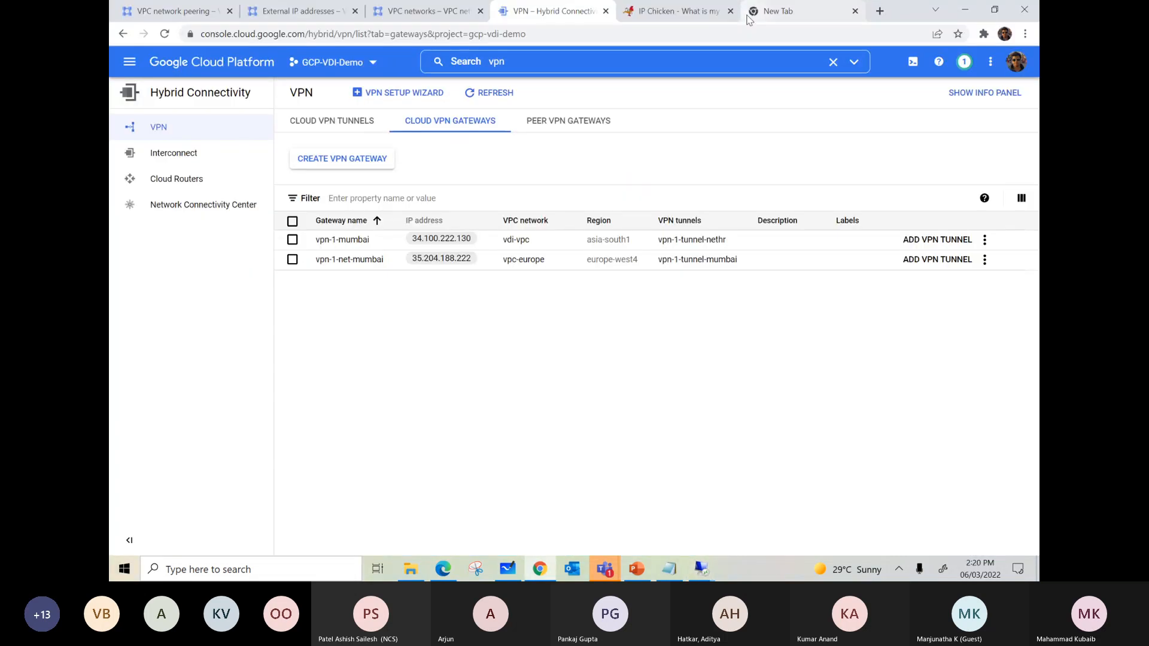
- Check the status of both Cloud VPN tunnels and review the running pings on vm-mumbai and vm-net again
click(323, 120)
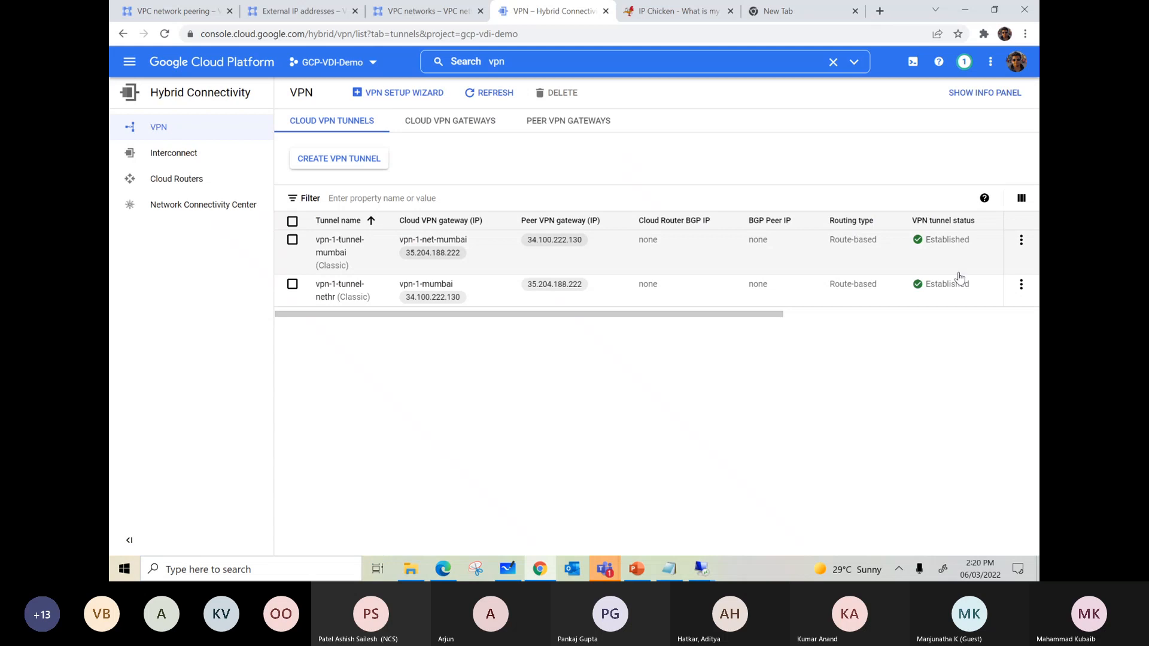
click(707, 569)
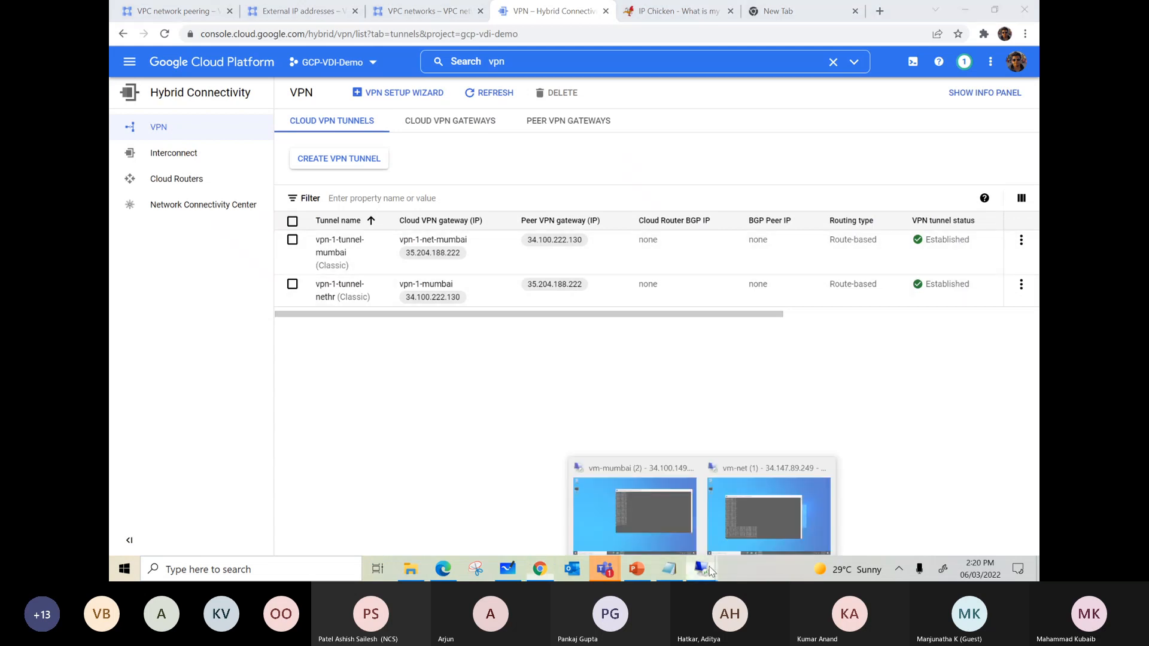
click(634, 502)
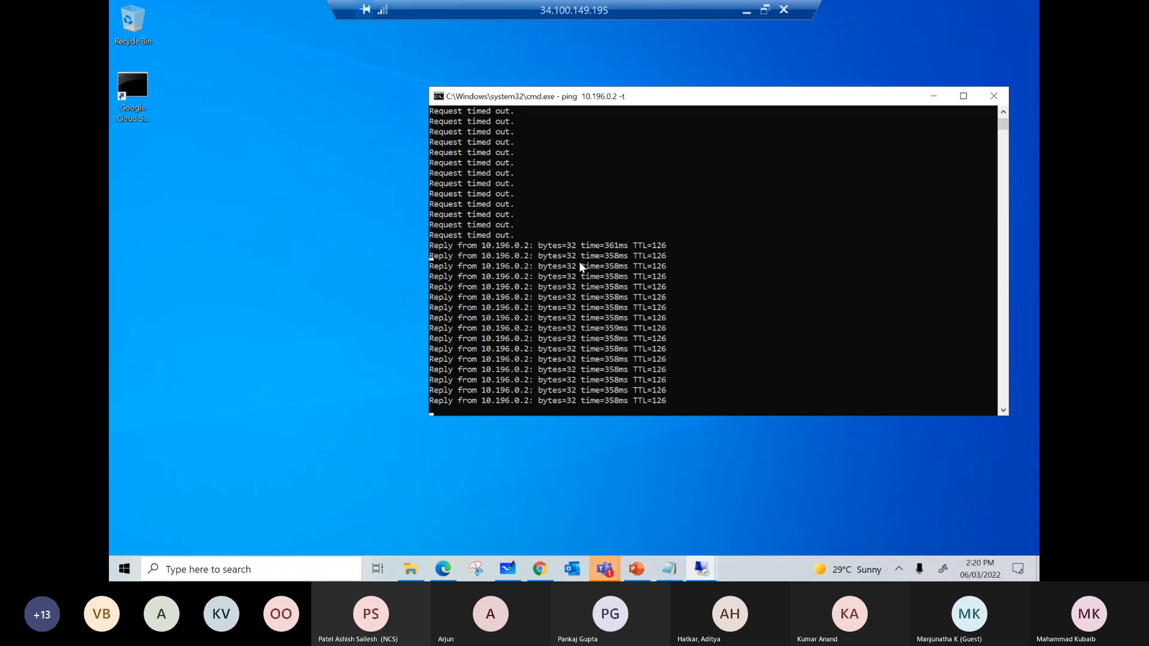
click(746, 10)
click(761, 505)
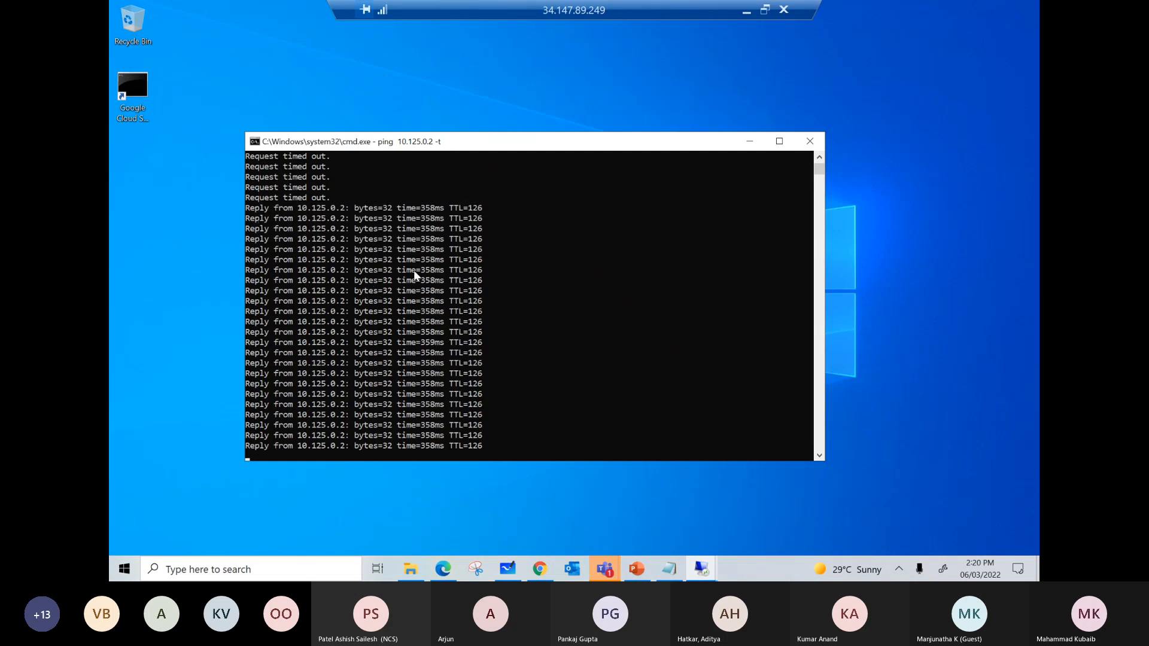
click(746, 11)
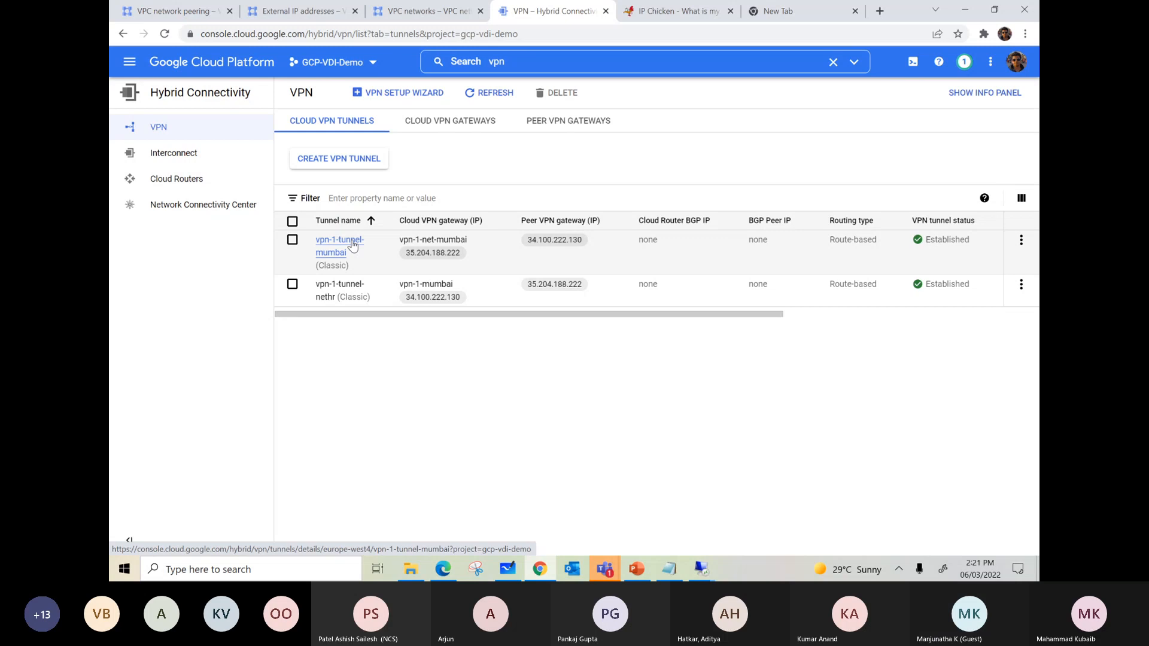
- Minimize the Command Prompt window running the ping on vm-net and return to the VPN tunnels list
click(701, 568)
click(747, 512)
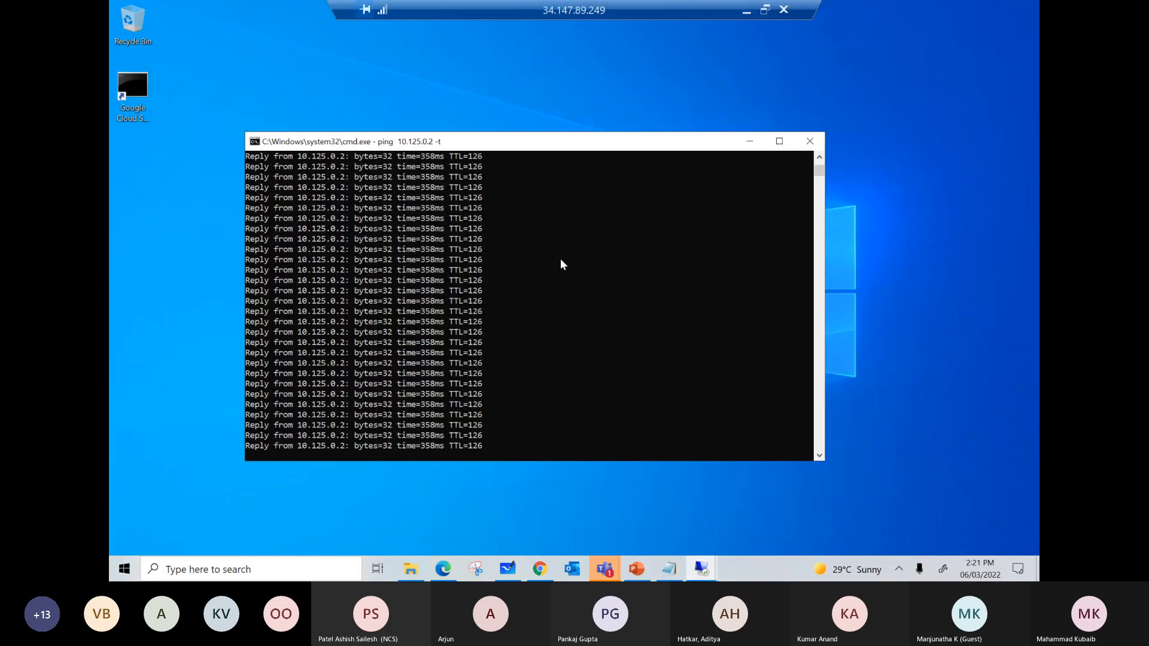
click(754, 145)
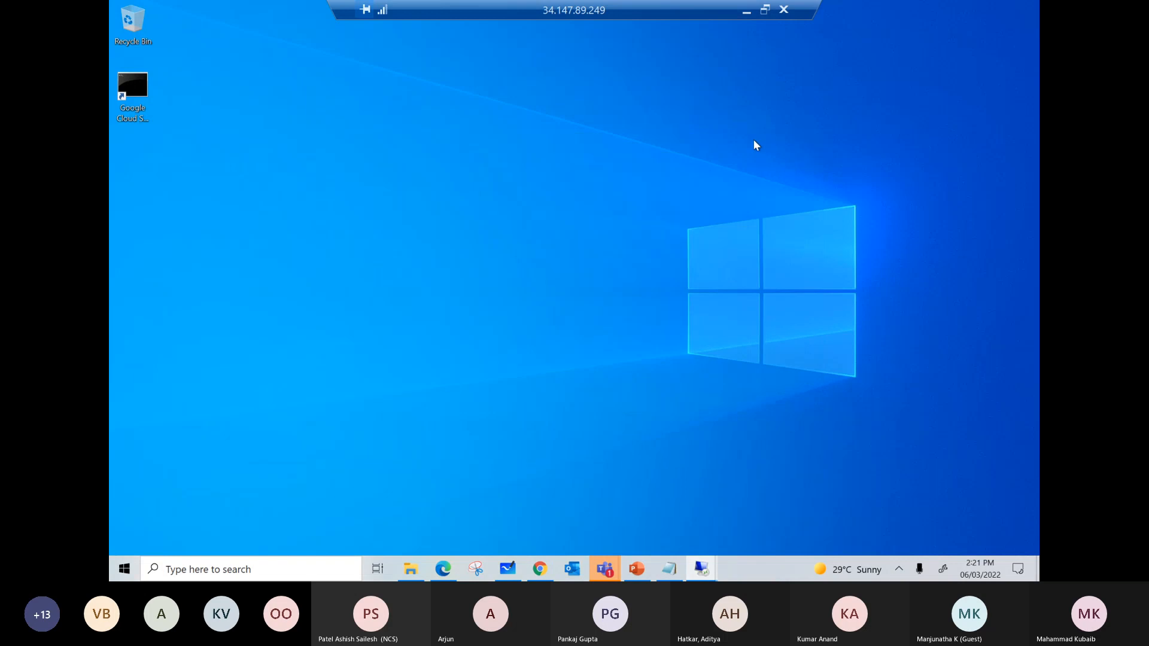
click(746, 11)
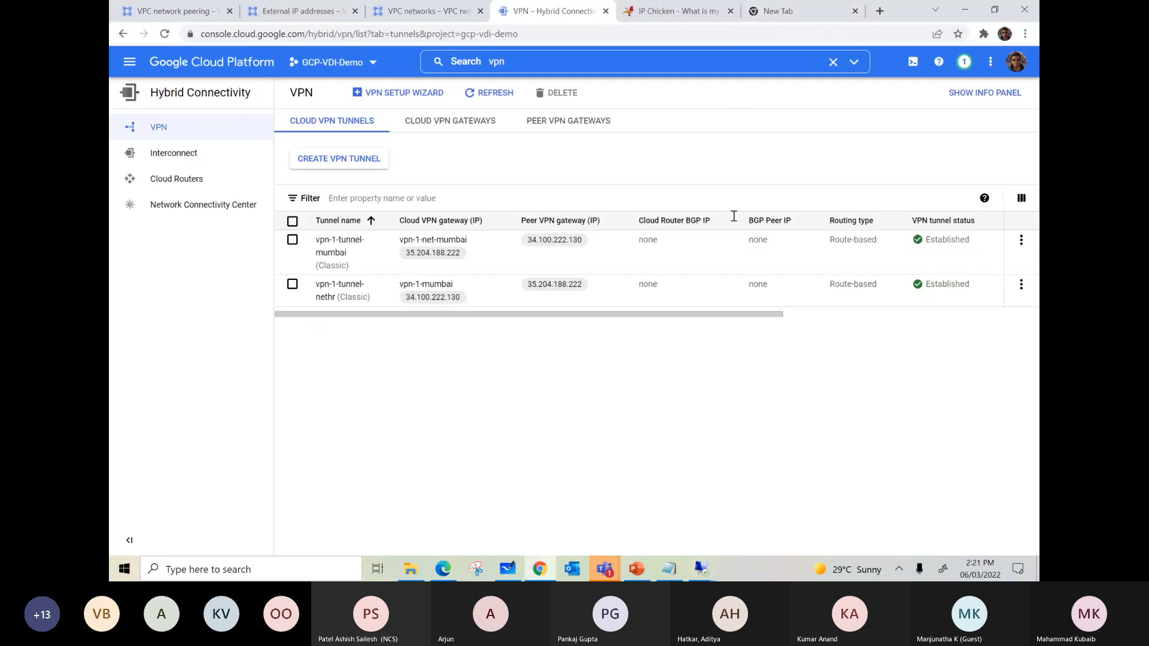